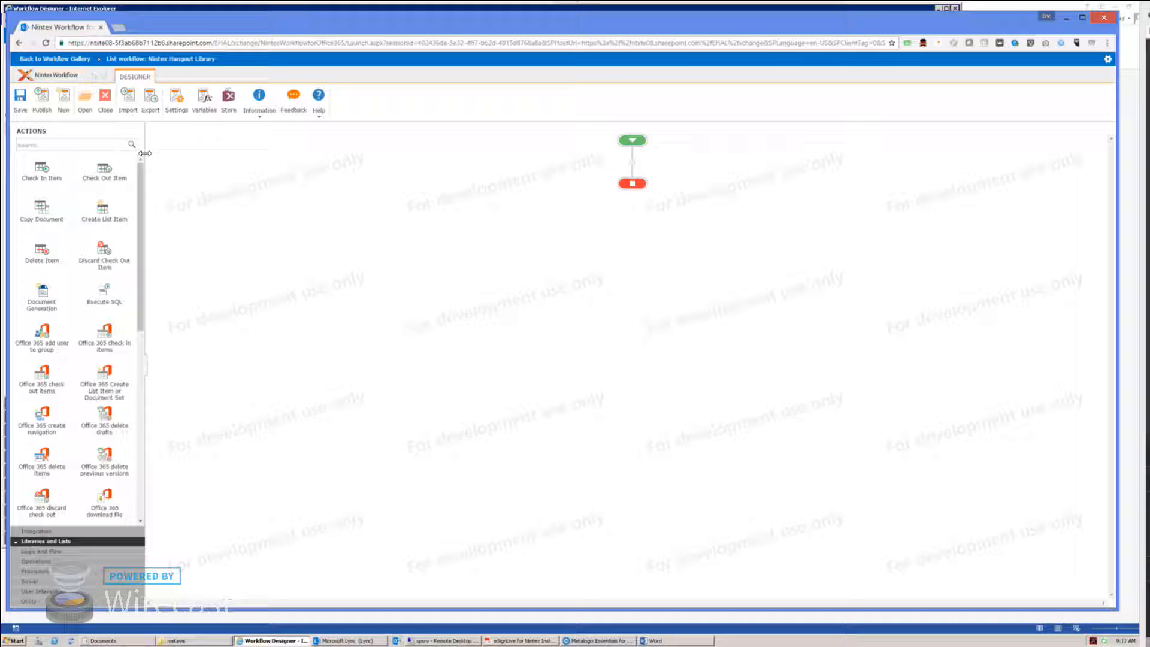
# Step: Create an Employee workflow variable of type Person or Group and save it
pyautogui.click(70, 144)
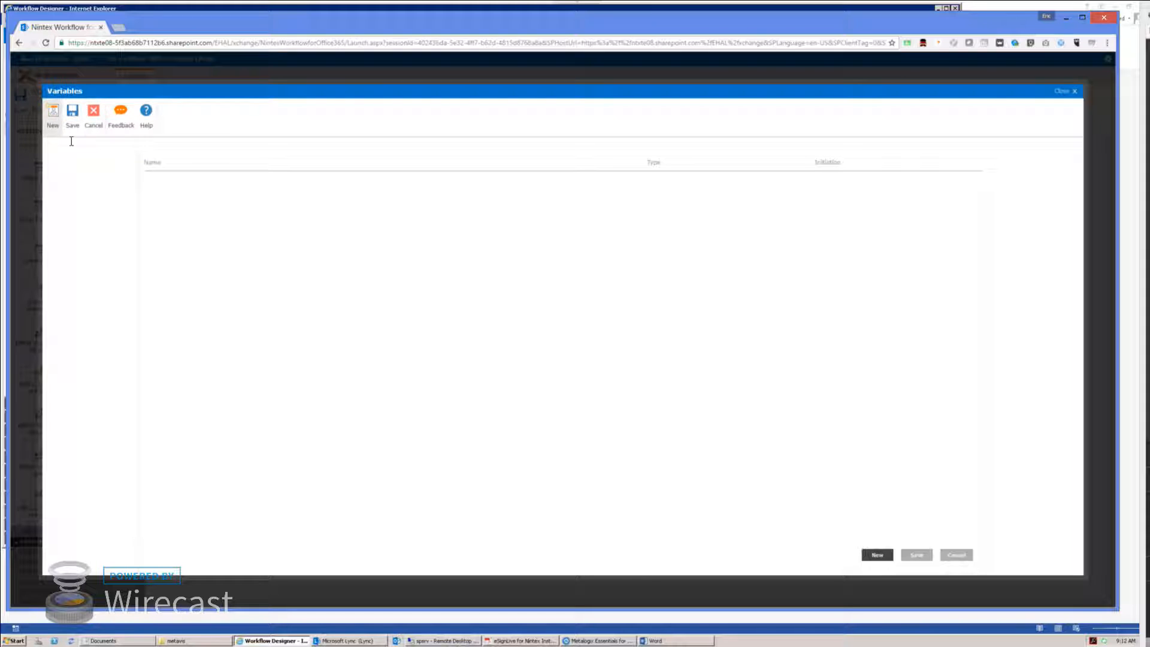
pyautogui.click(53, 115)
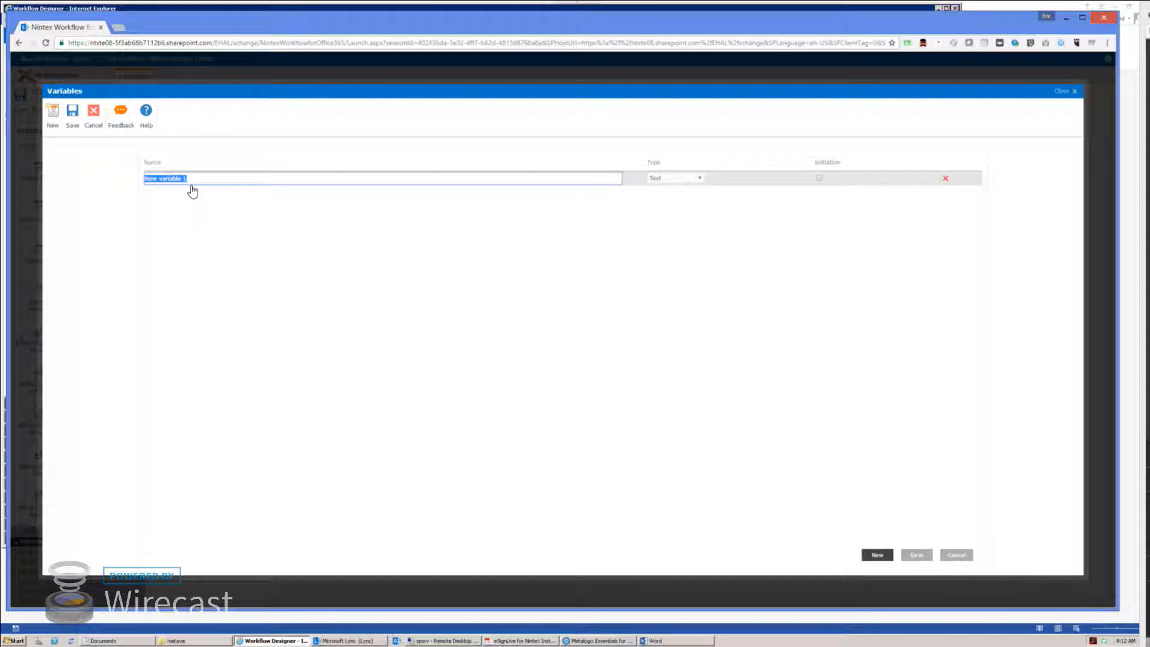
pyautogui.write('Employee')
pyautogui.click(695, 179)
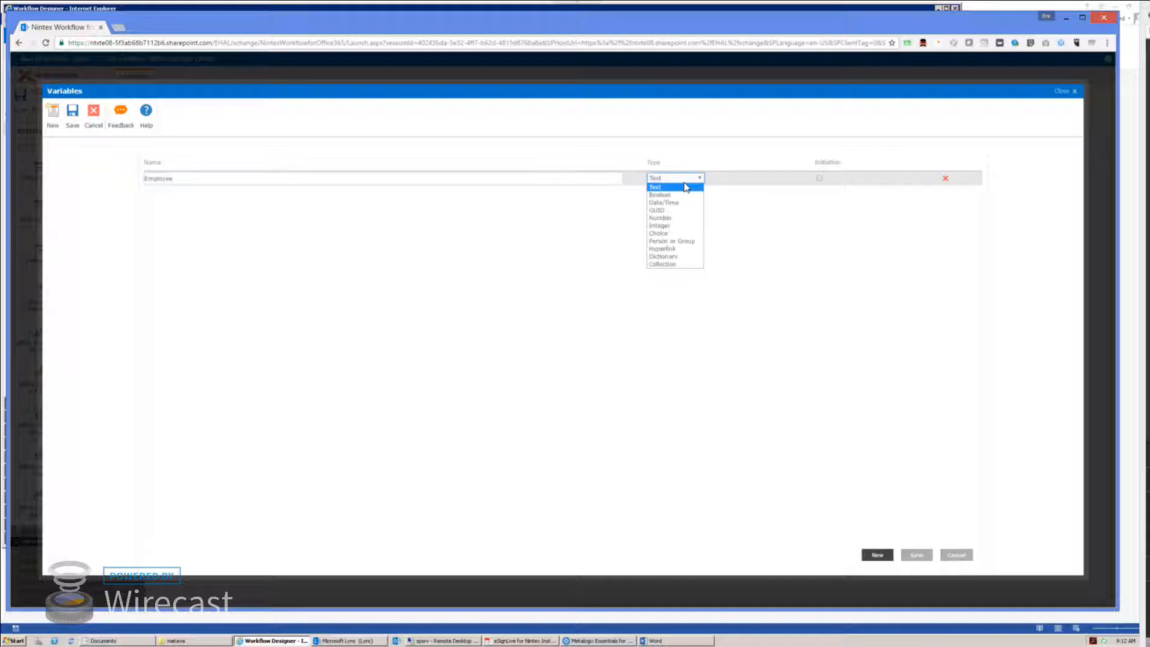
pyautogui.click(674, 241)
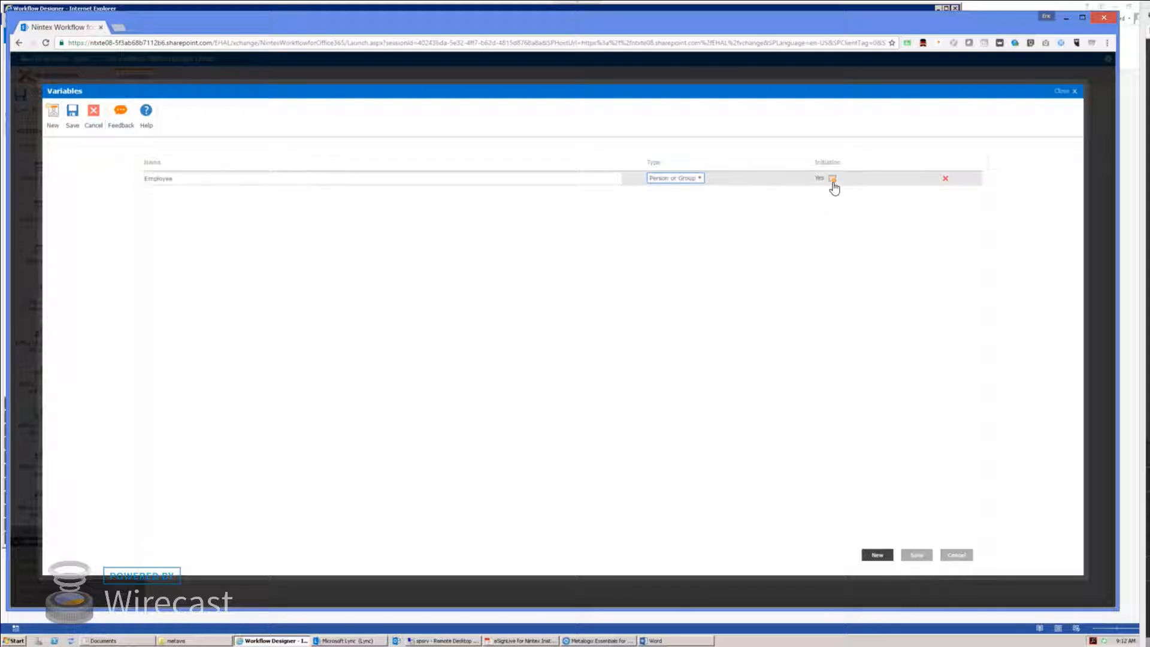
pyautogui.click(911, 556)
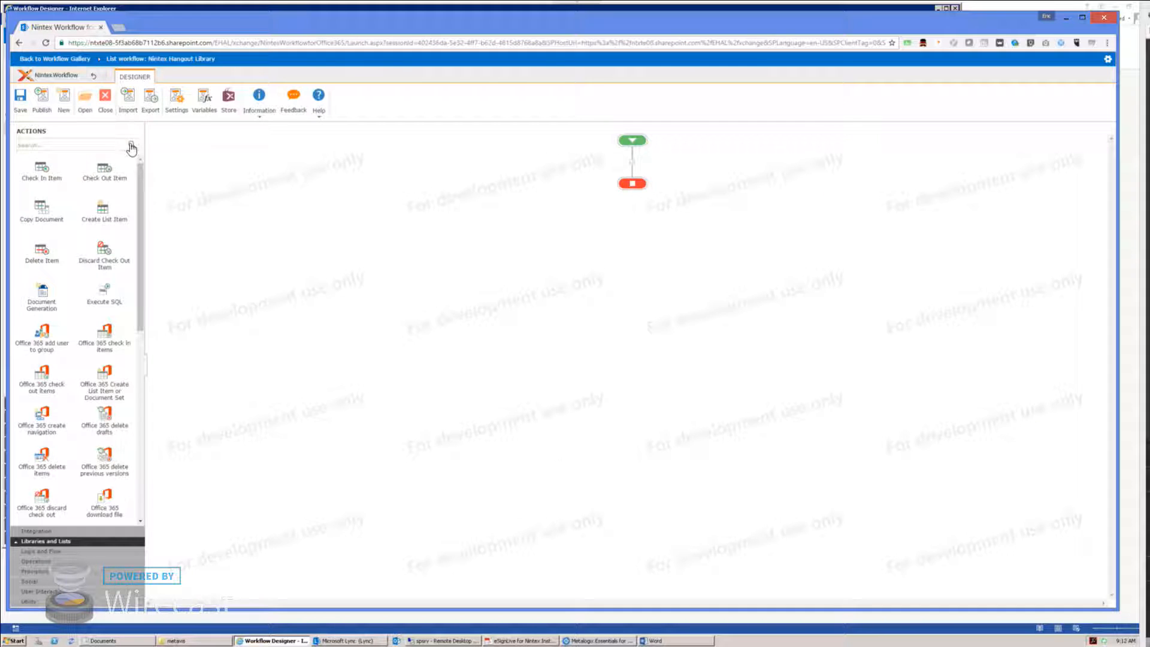
# Step: Add a second variable, Manager, also of type Person or Group, and save
pyautogui.click(205, 98)
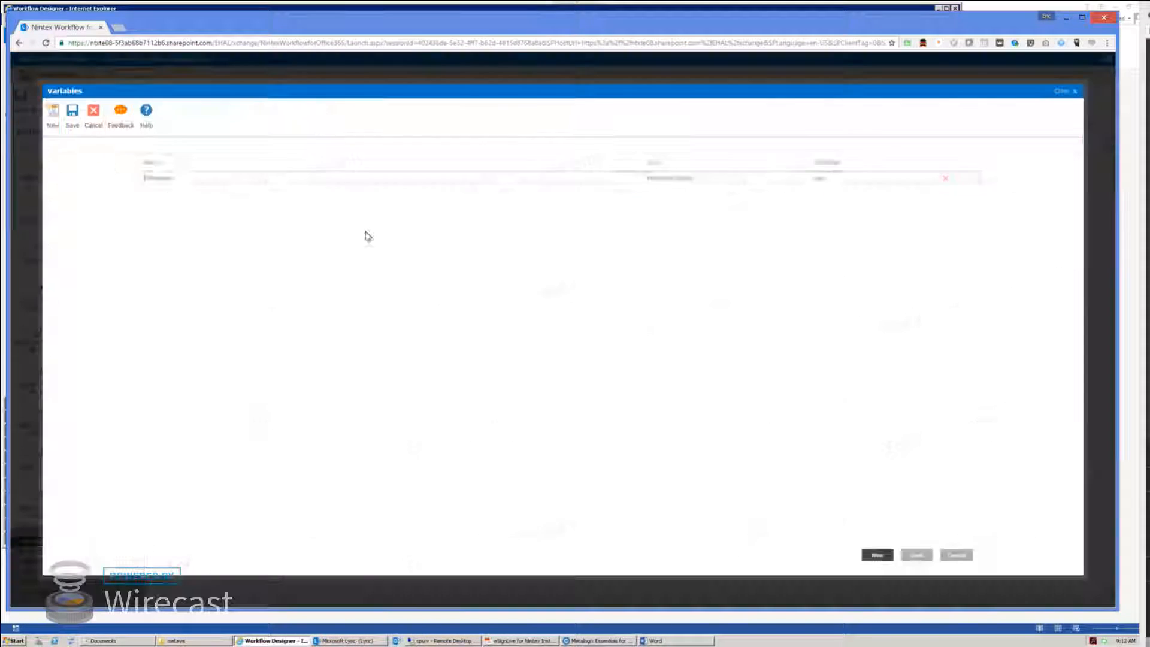
pyautogui.click(53, 114)
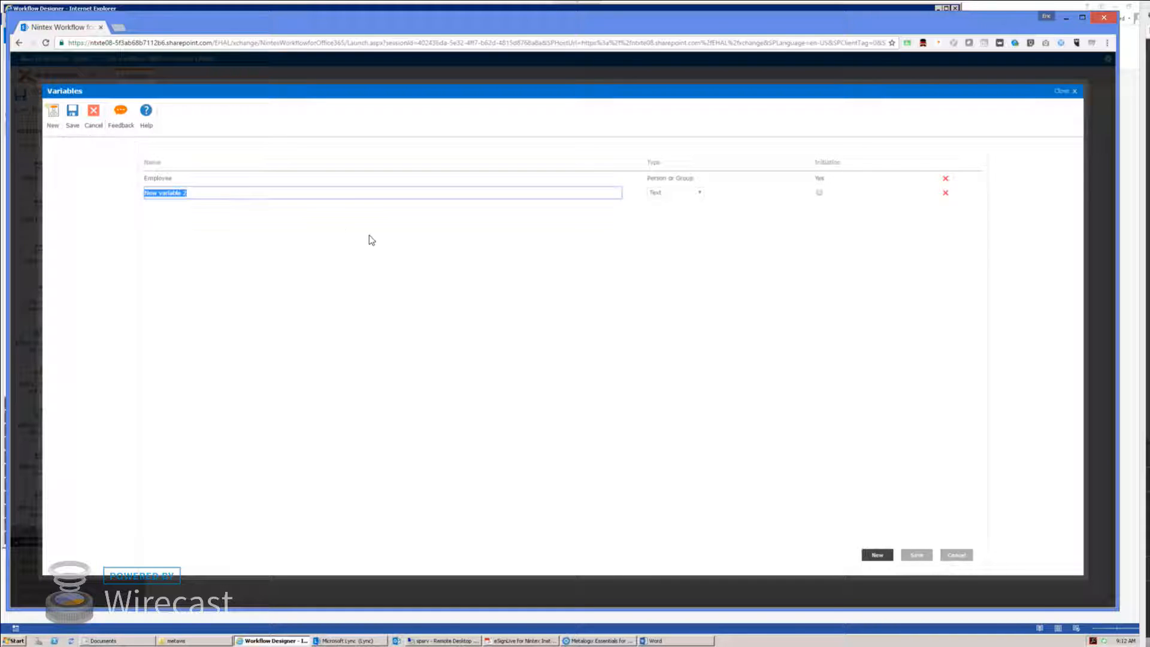
pyautogui.write('Mi')
pyautogui.press('BackSpace')
pyautogui.press('BackSpace')
pyautogui.write('Manag')
pyautogui.click(674, 192)
pyautogui.click(671, 255)
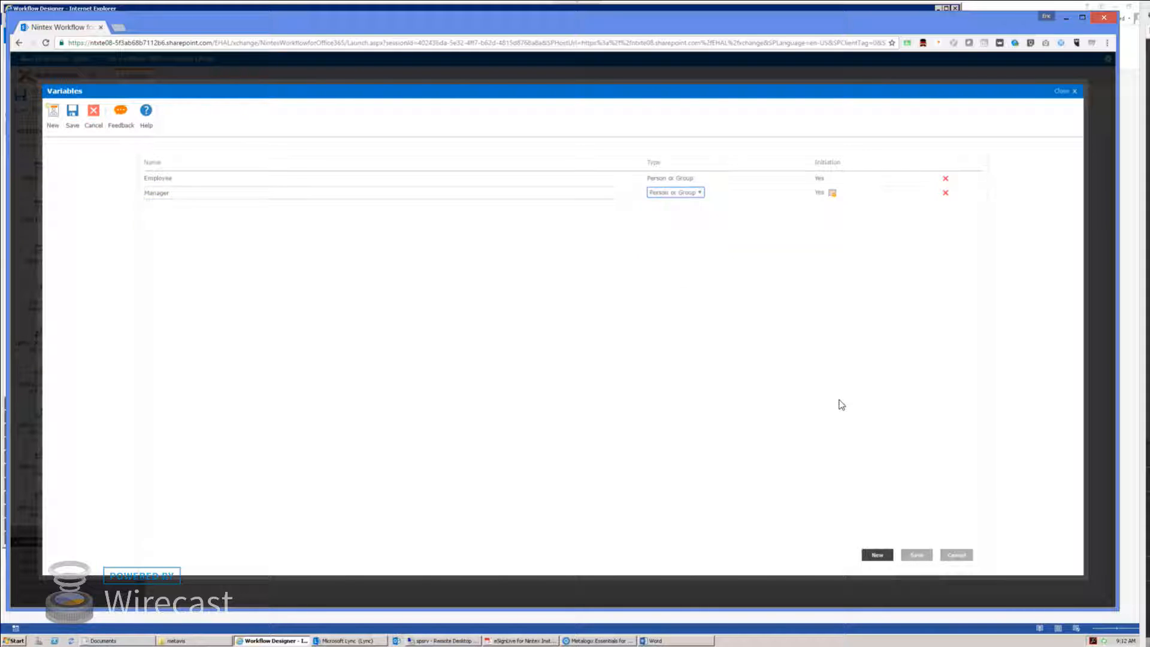
pyautogui.click(916, 555)
pyautogui.click(47, 146)
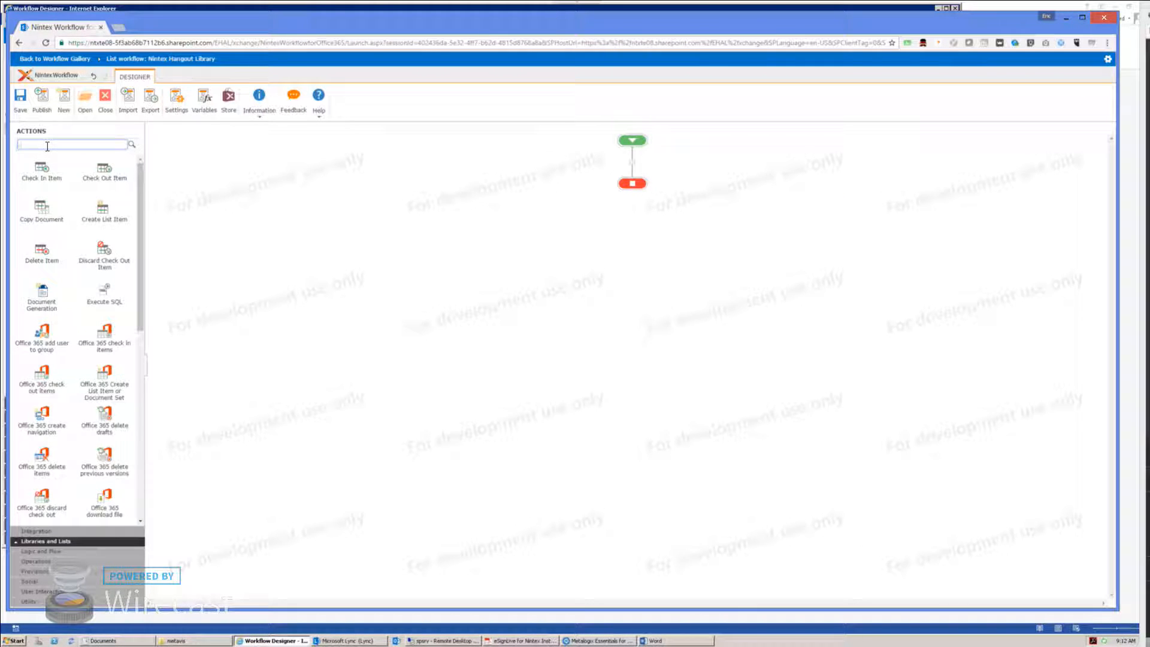
# Step: Search 'vari', drop Set Workflow Variable between start and end, inspect its Variable list, and cancel
pyautogui.write('variab')
pyautogui.moveTo(41, 169); pyautogui.dragTo(632, 162)
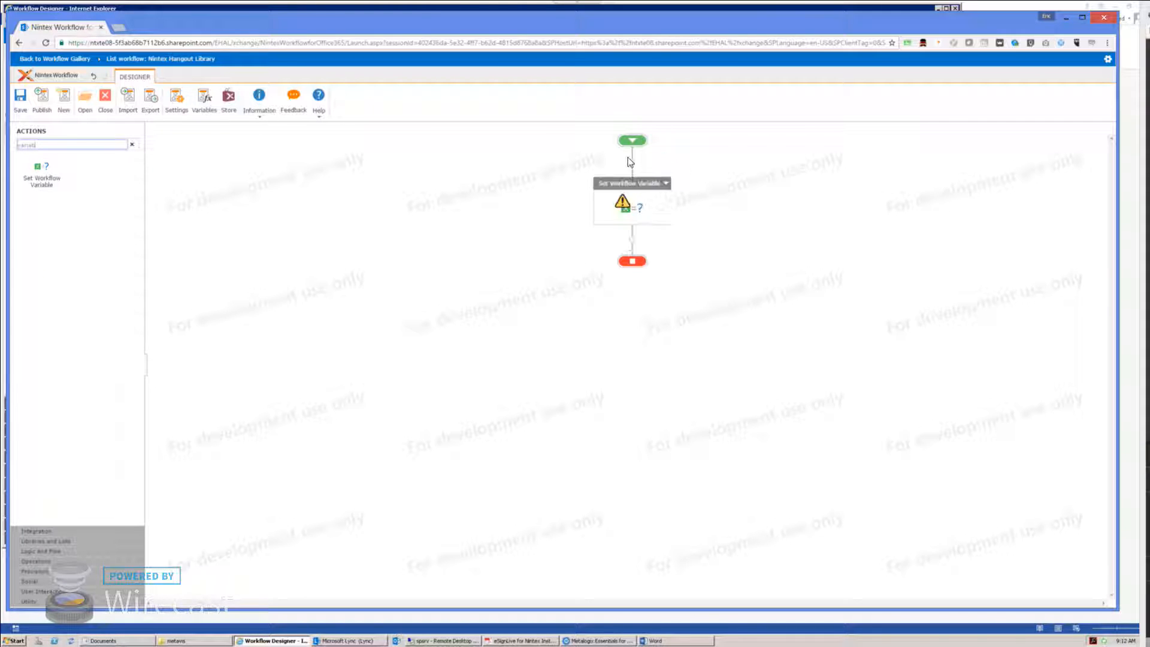
pyautogui.doubleClick(629, 214)
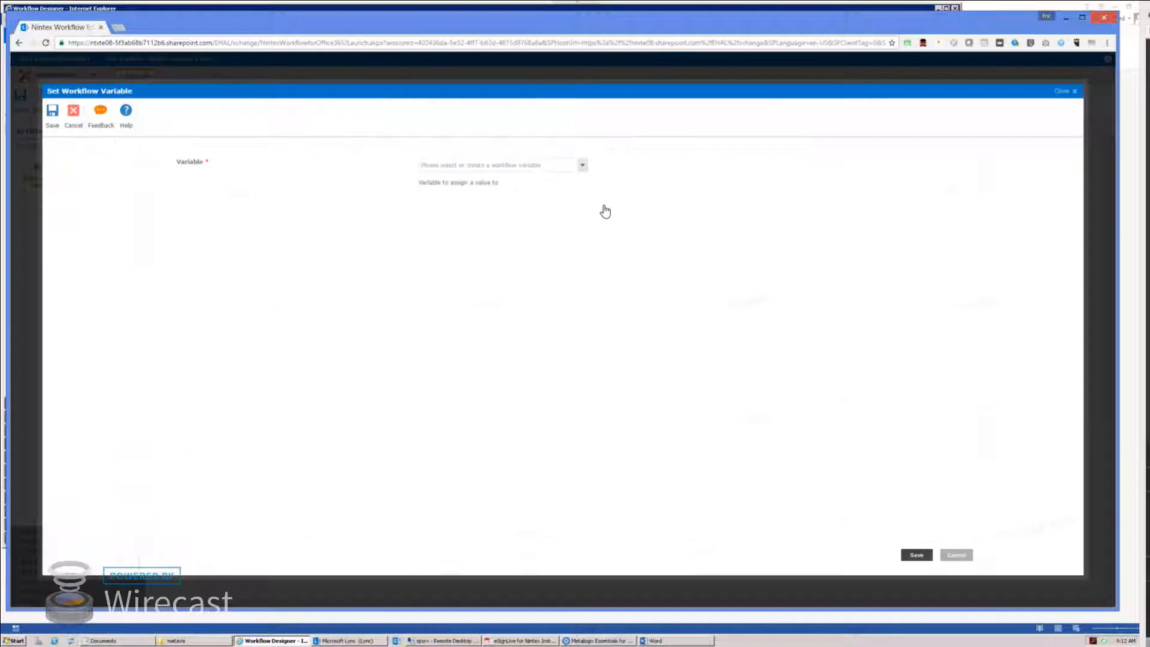
pyautogui.click(529, 166)
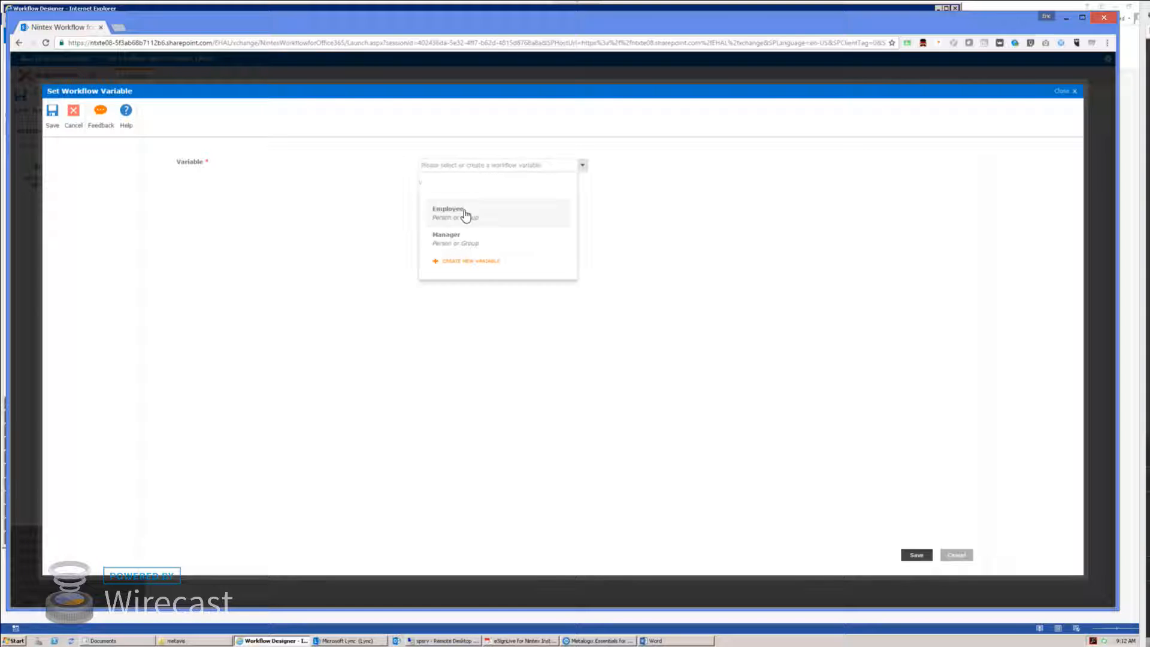
pyautogui.click(955, 555)
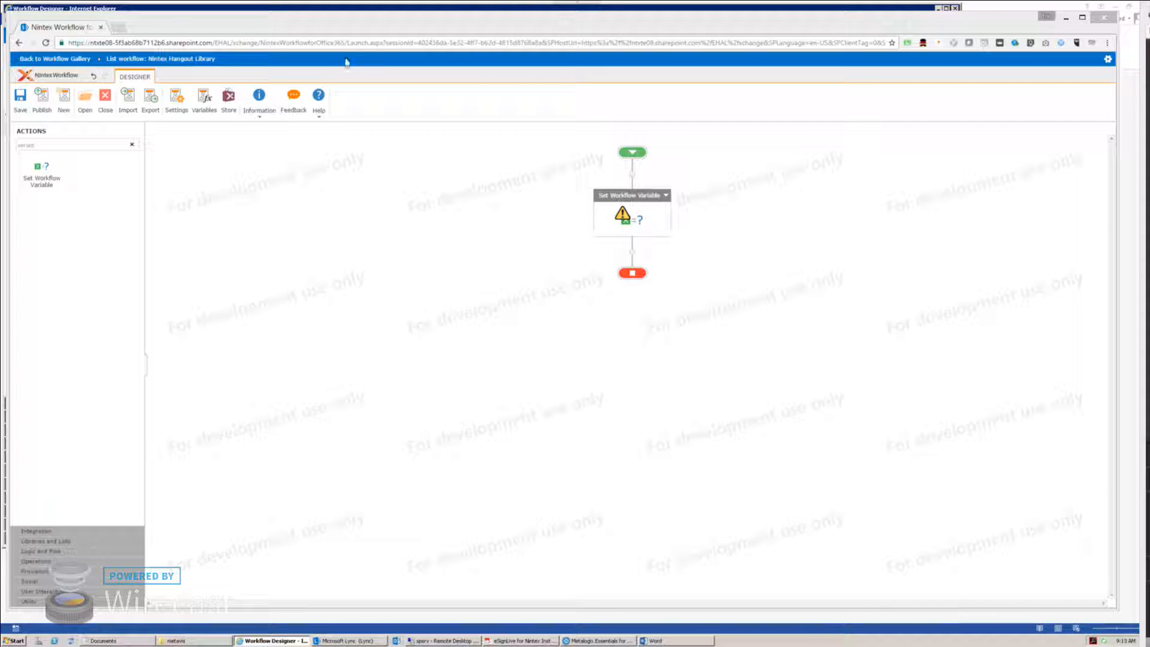
pyautogui.click(307, 43)
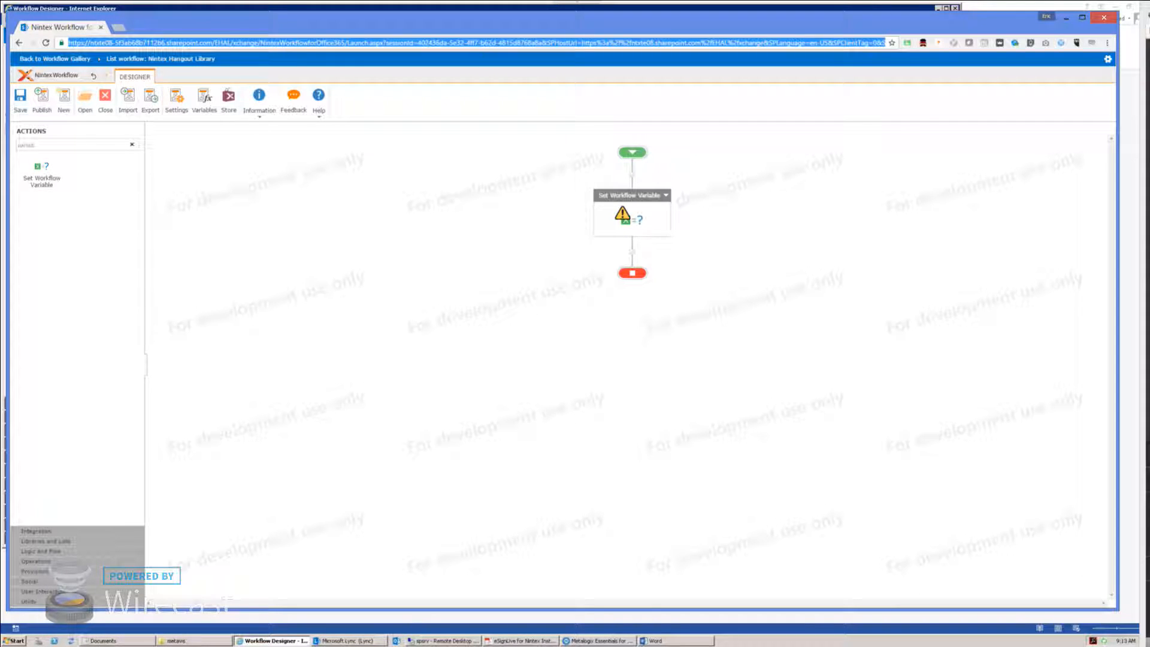
# Step: Sign in to Office 365 in Internet Explorer with the account password
pyautogui.hotkey('alt', 'Tab')
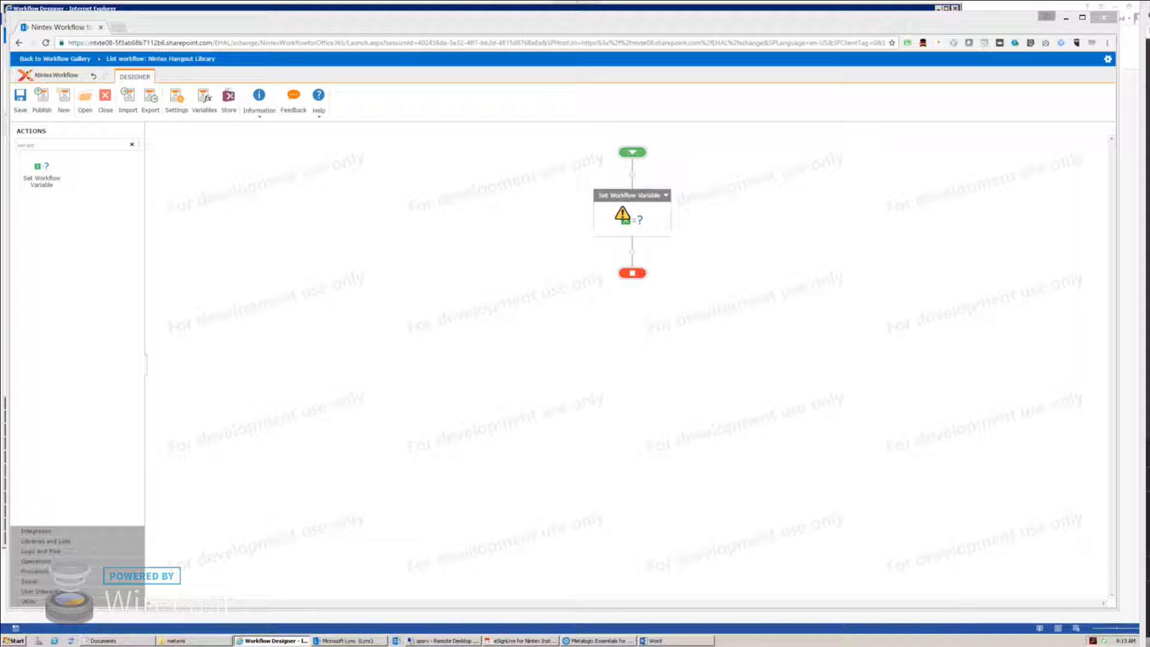
pyautogui.moveTo(0, 189); pyautogui.dragTo(581, 51)
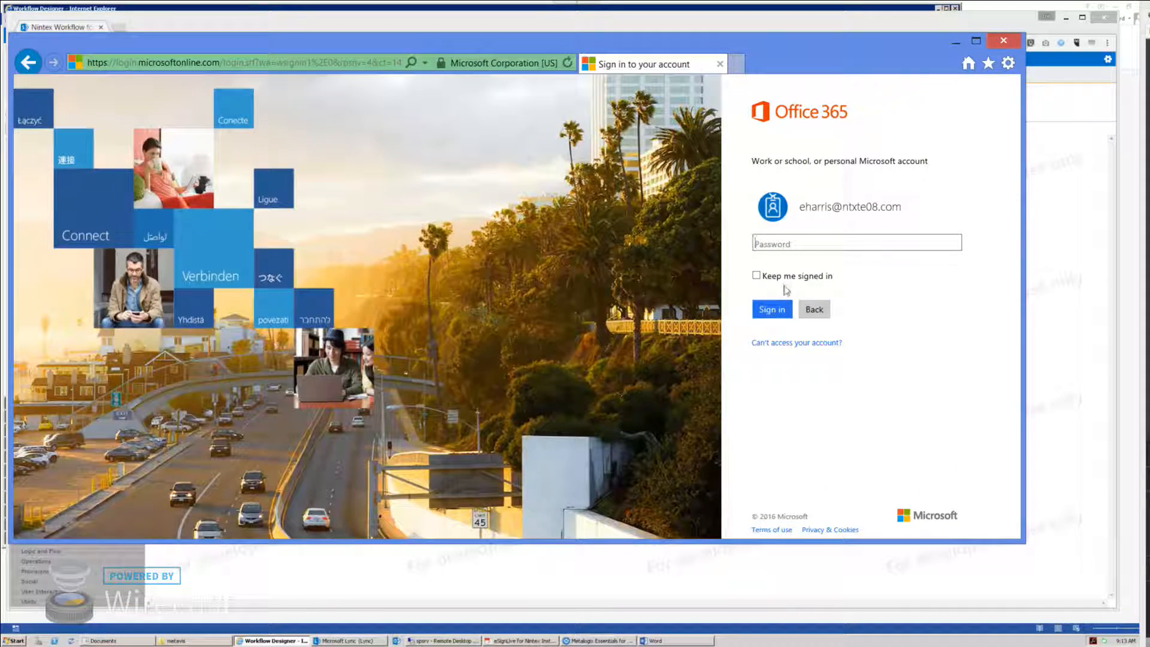
pyautogui.write('•••••••')
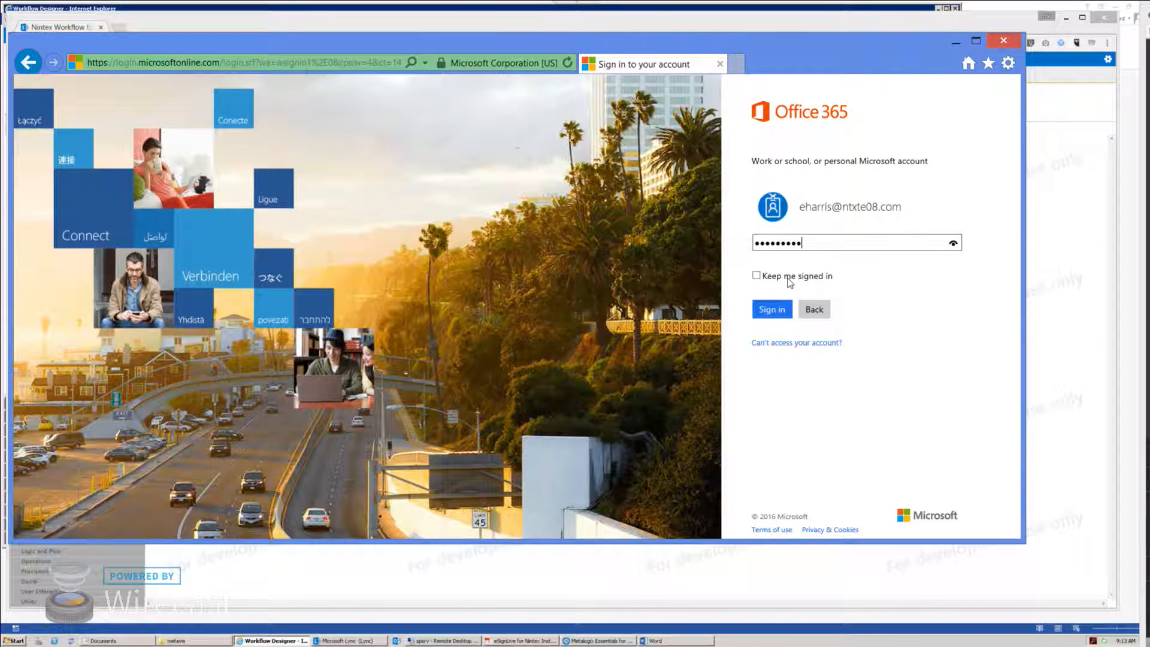
pyautogui.press('Return')
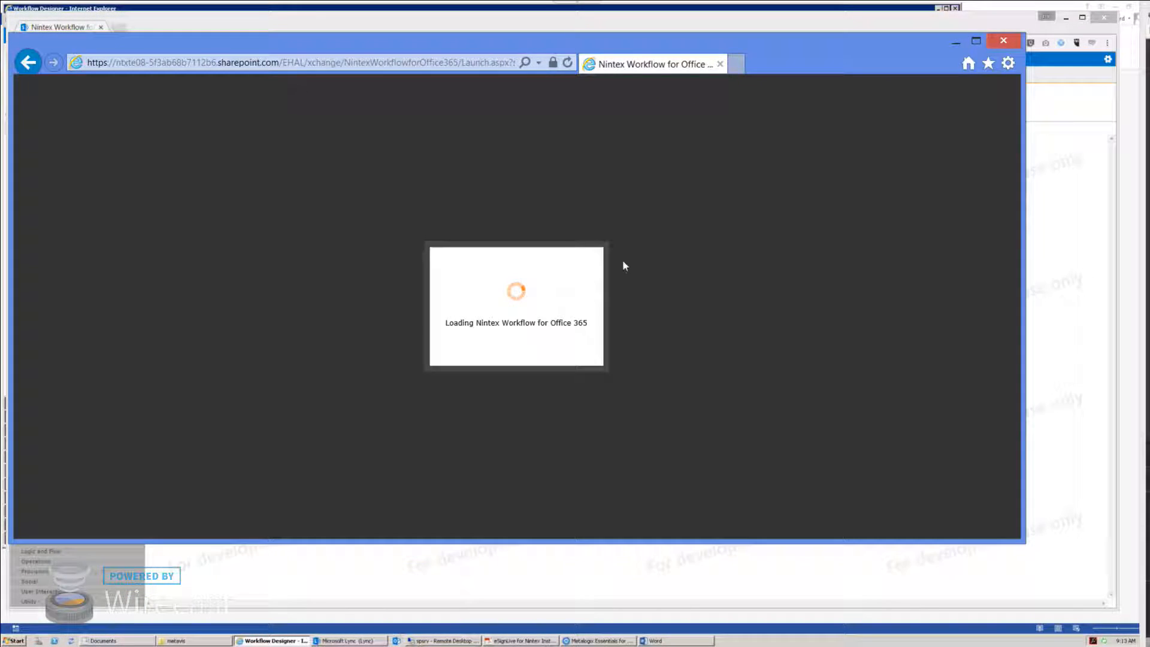
# Step: Arrange the browser windows and start a new Nintex Hangout Library list workflow
pyautogui.moveTo(1024, 542); pyautogui.dragTo(1111, 606)
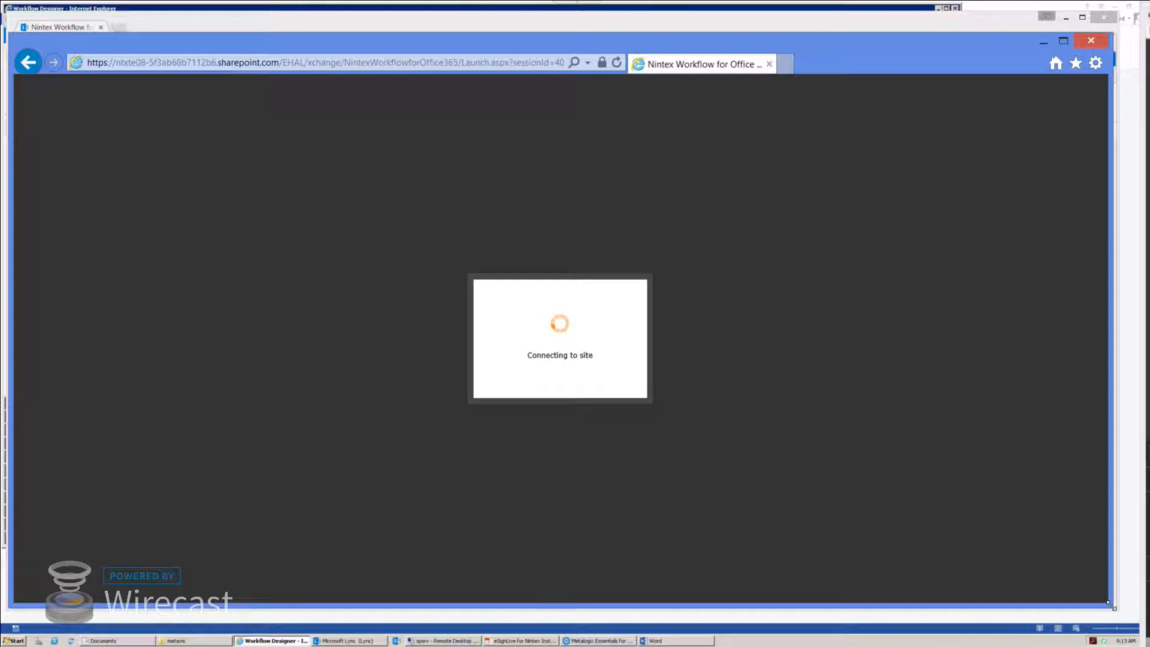
pyautogui.moveTo(1014, 46); pyautogui.dragTo(1024, 94)
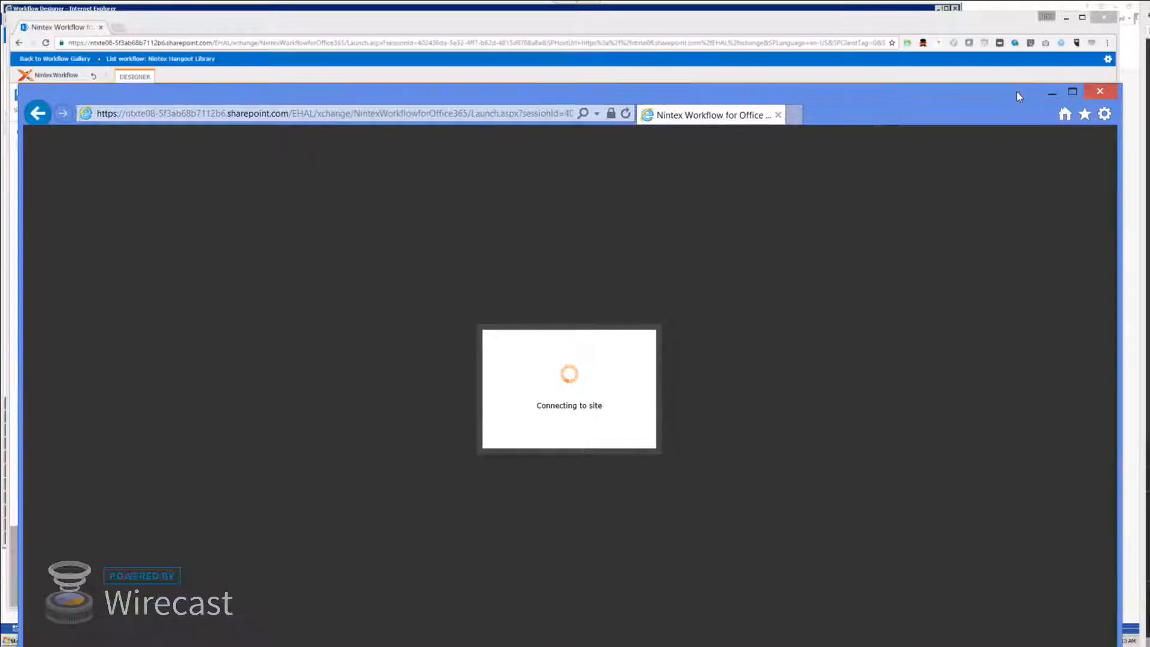
pyautogui.click(1088, 20)
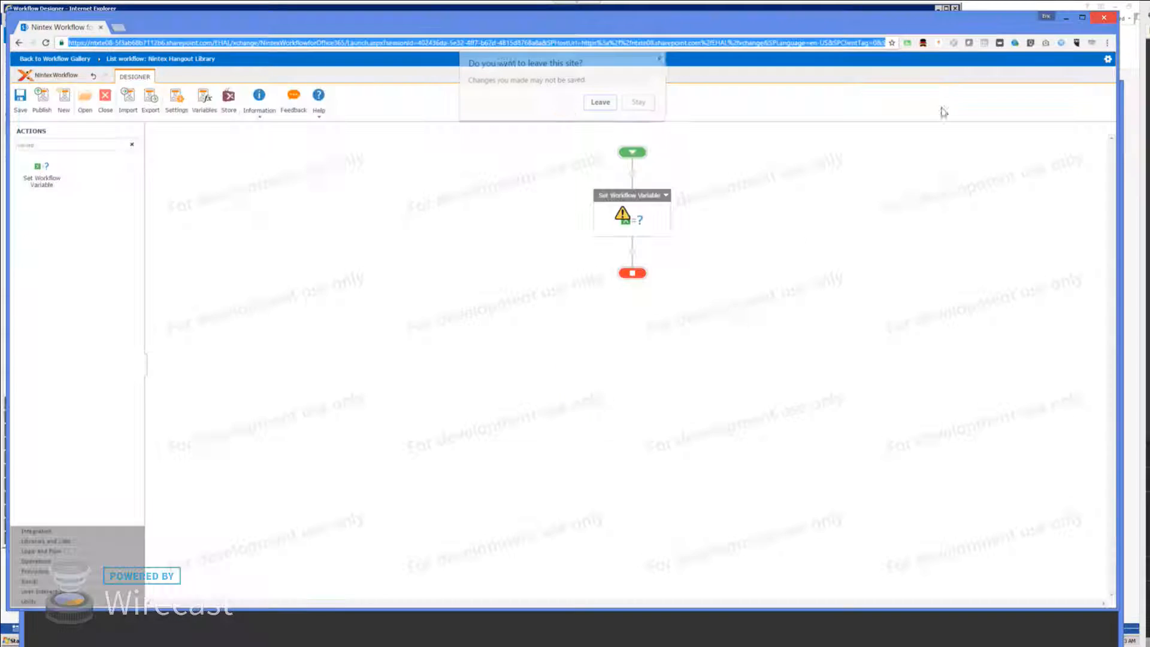
pyautogui.click(633, 104)
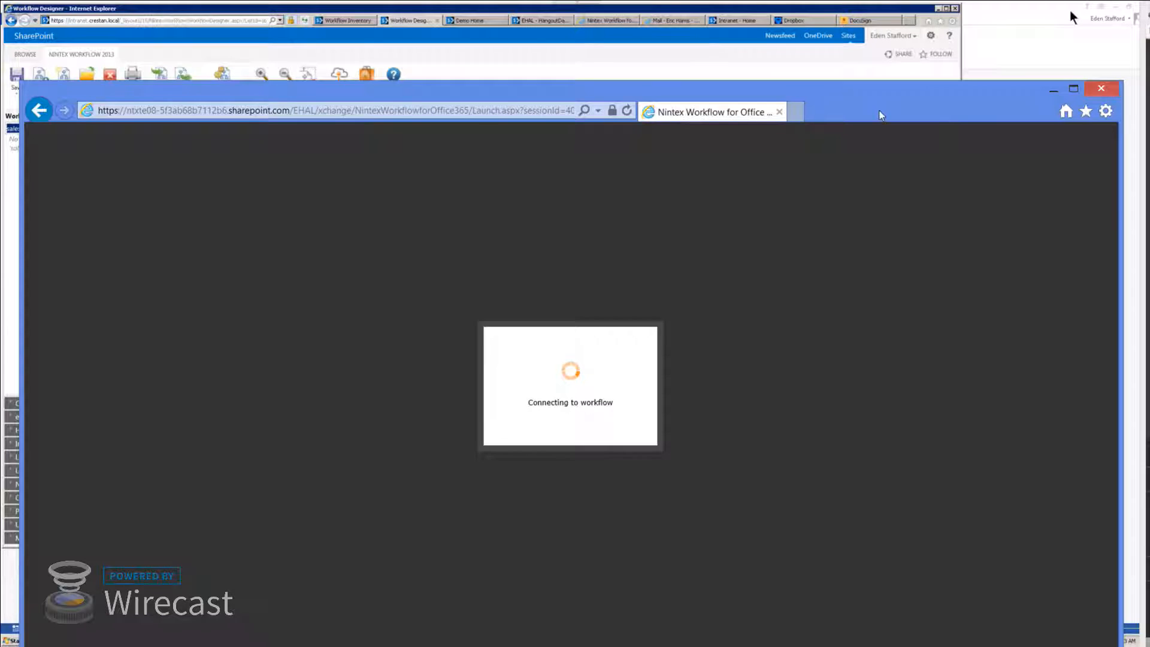
pyautogui.moveTo(883, 88); pyautogui.dragTo(870, 25)
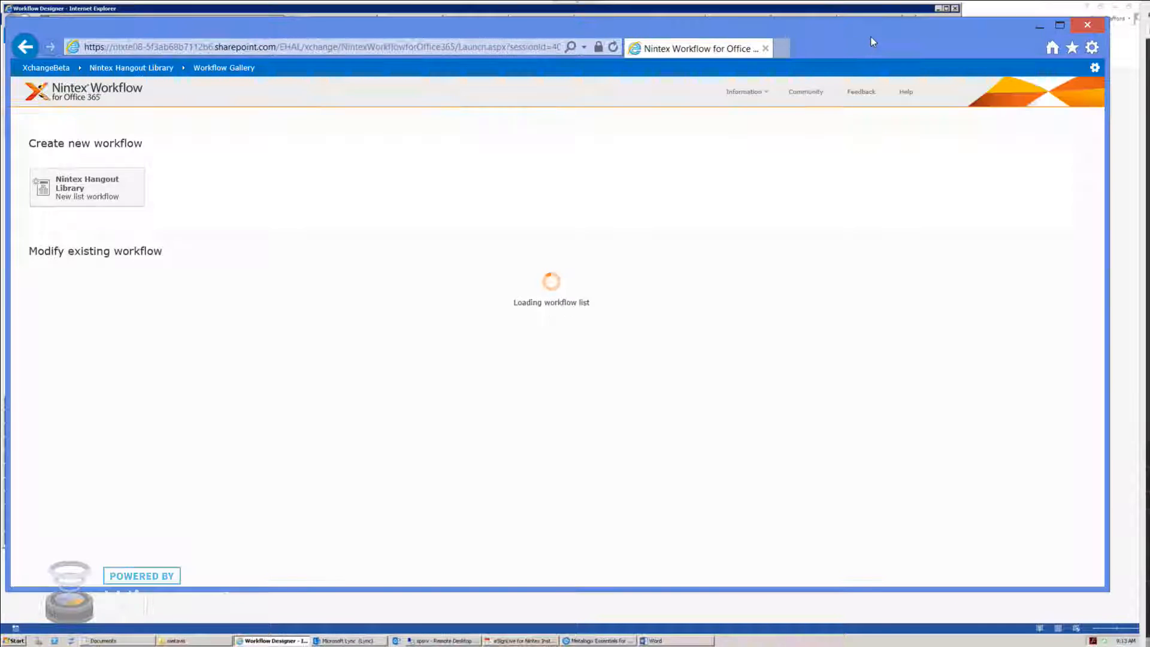
pyautogui.click(111, 200)
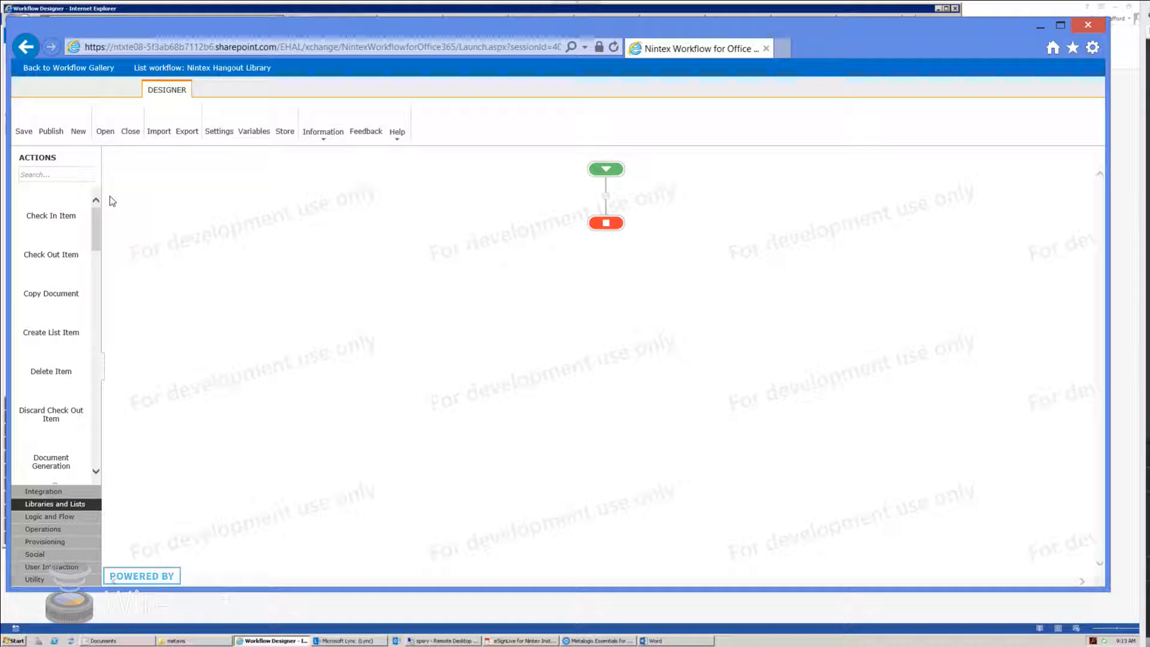
# Step: Create the Employee variable as Person or Group, correcting the misspelled name, and save
pyautogui.click(254, 127)
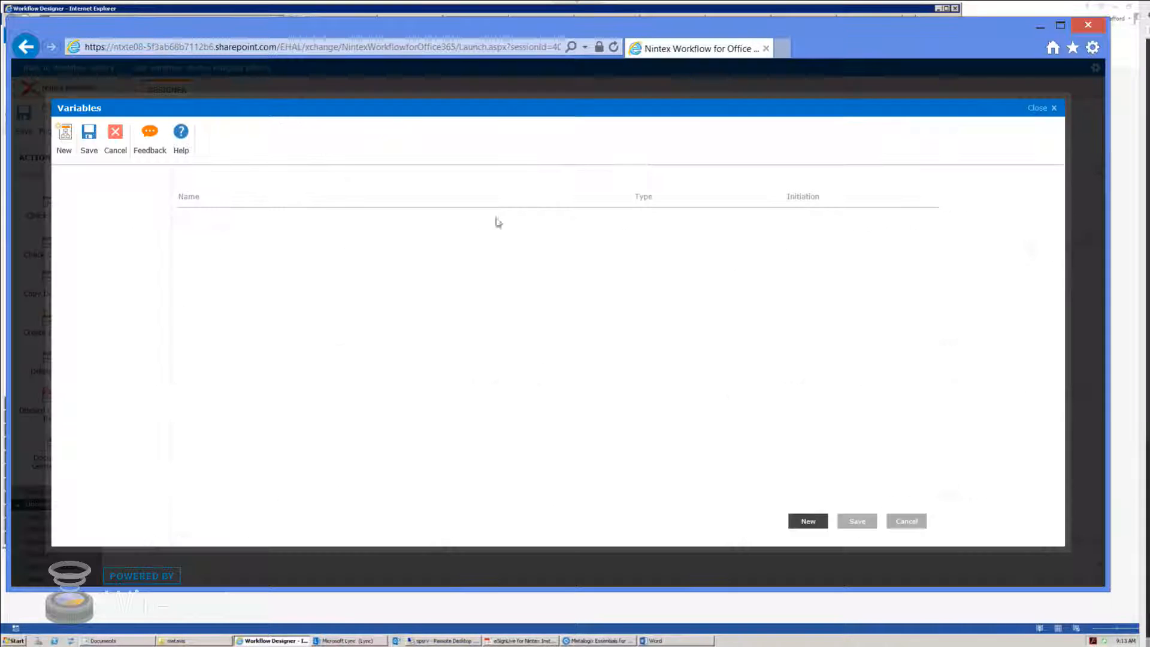
pyautogui.click(64, 137)
pyautogui.write('Empoloyee')
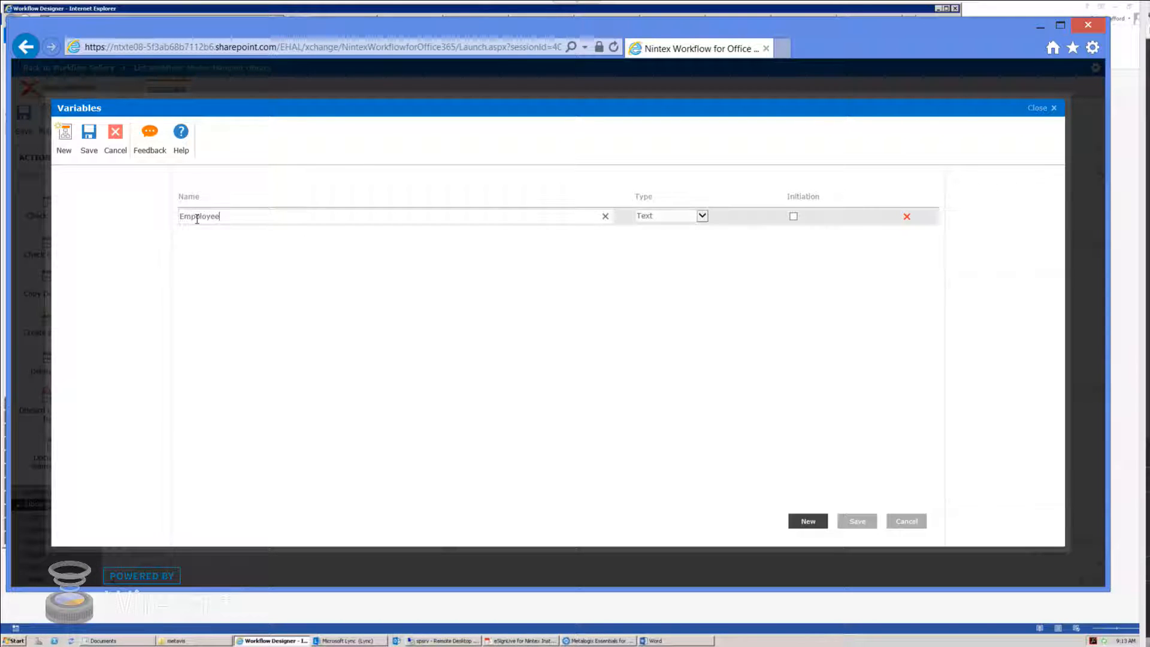
pyautogui.press('BackSpace')
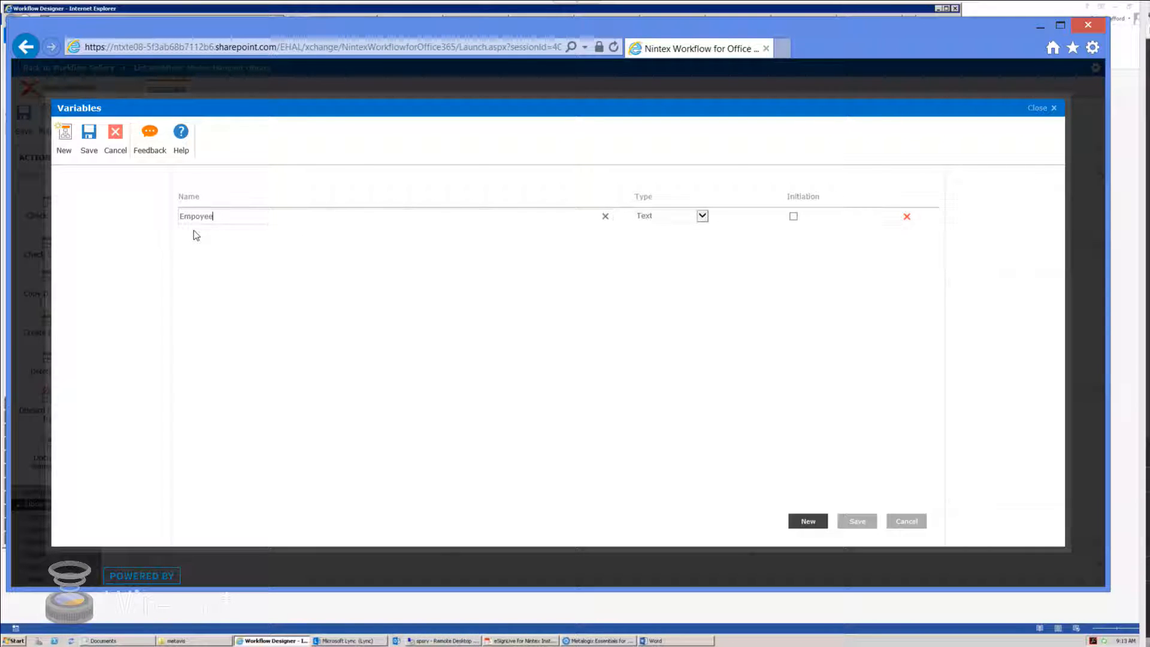
pyautogui.write('l')
pyautogui.click(671, 227)
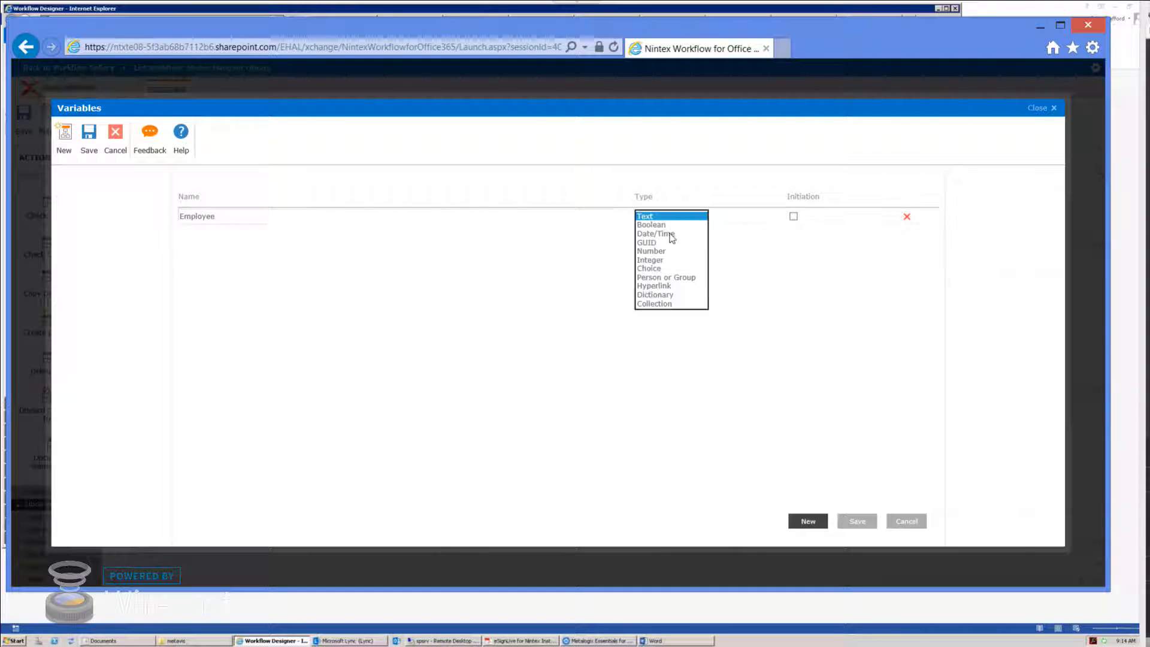
pyautogui.click(663, 276)
pyautogui.click(857, 521)
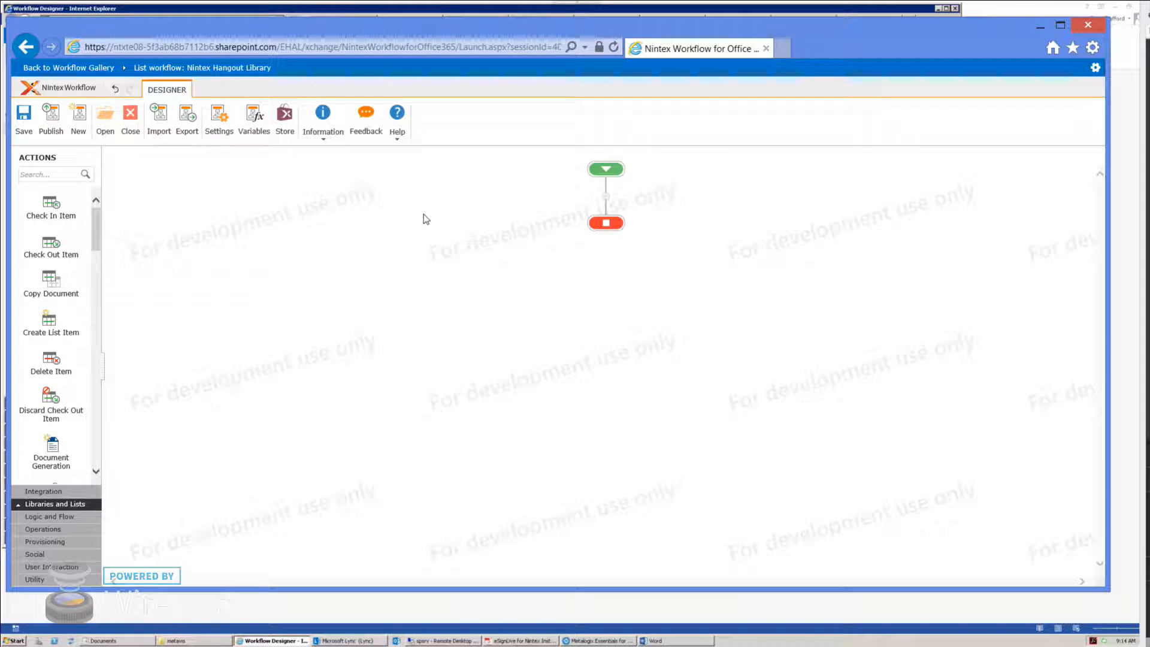
# Step: Add the Manager variable as Person or Group and save the variables
pyautogui.click(254, 117)
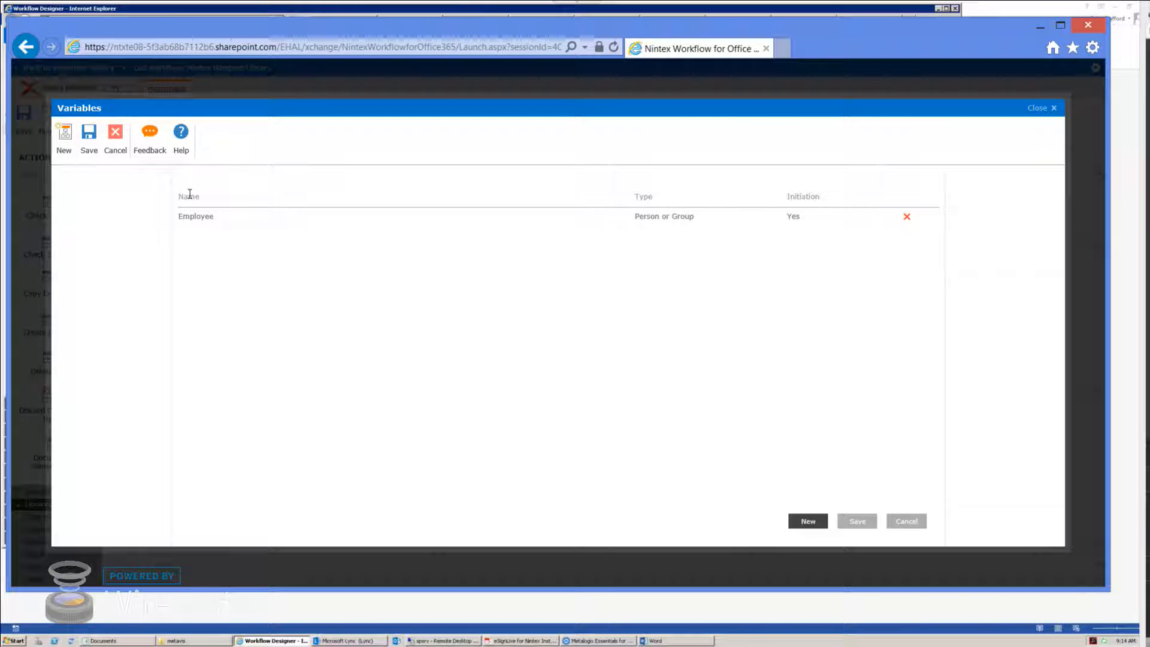
pyautogui.click(66, 142)
pyautogui.write('Manager')
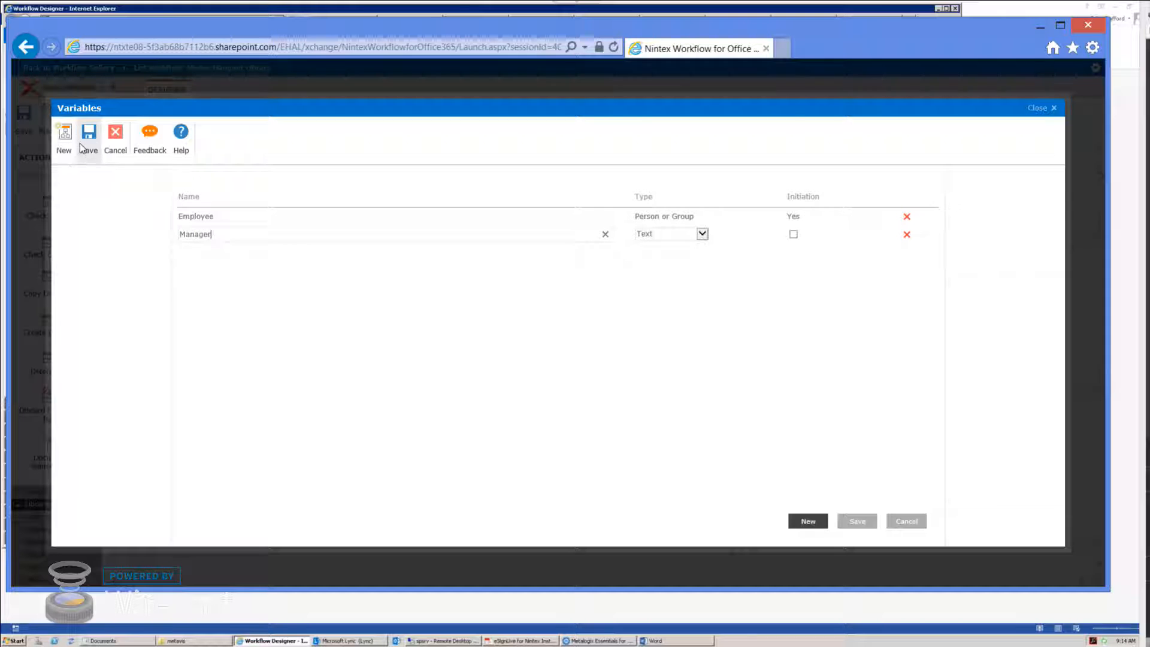
pyautogui.click(702, 234)
pyautogui.click(659, 295)
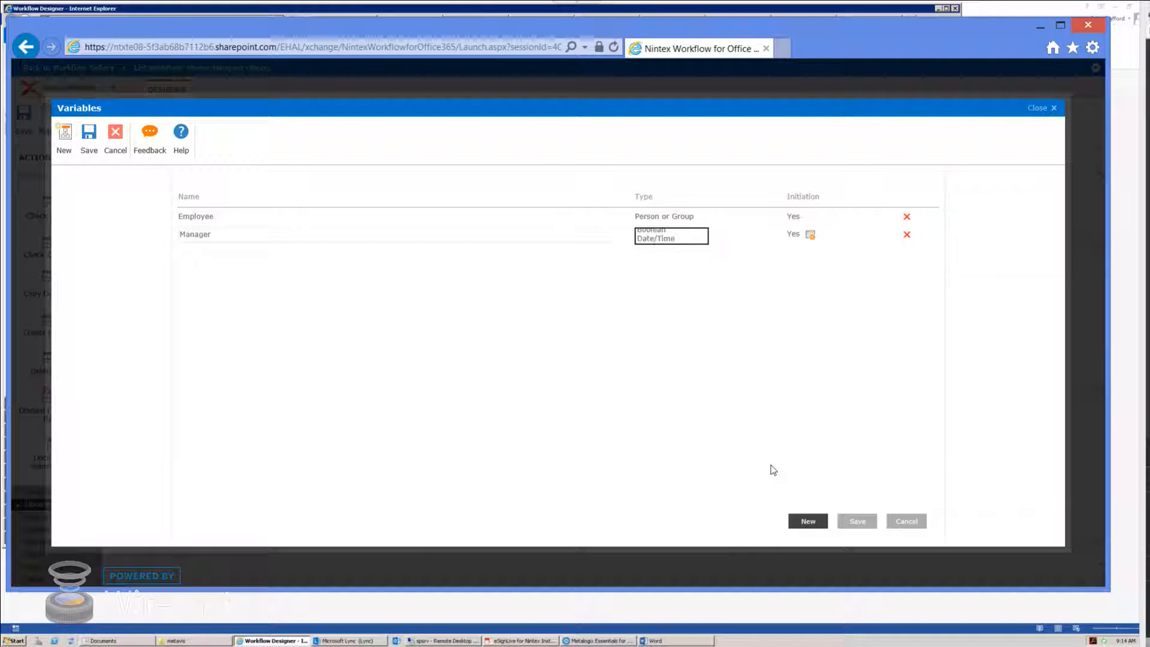
pyautogui.click(857, 521)
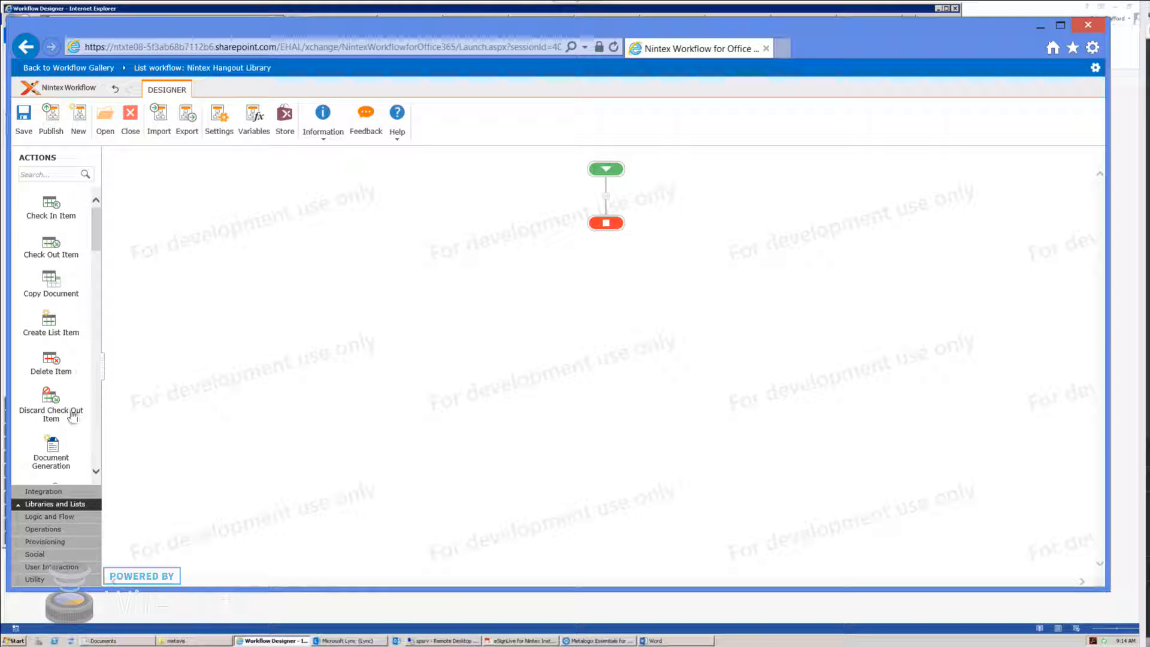
pyautogui.click(53, 174)
# Step: Add a DocuSign populate template action between start and end, leaving its settings unsaved
pyautogui.write('docu')
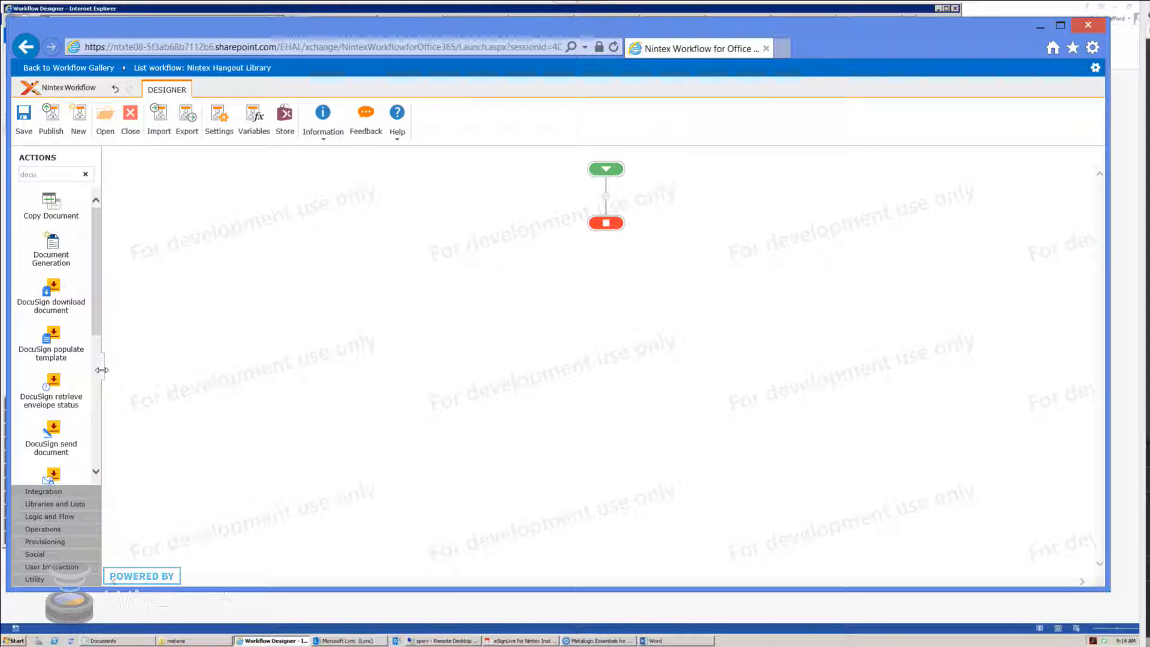
pyautogui.moveTo(102, 370); pyautogui.dragTo(190, 375)
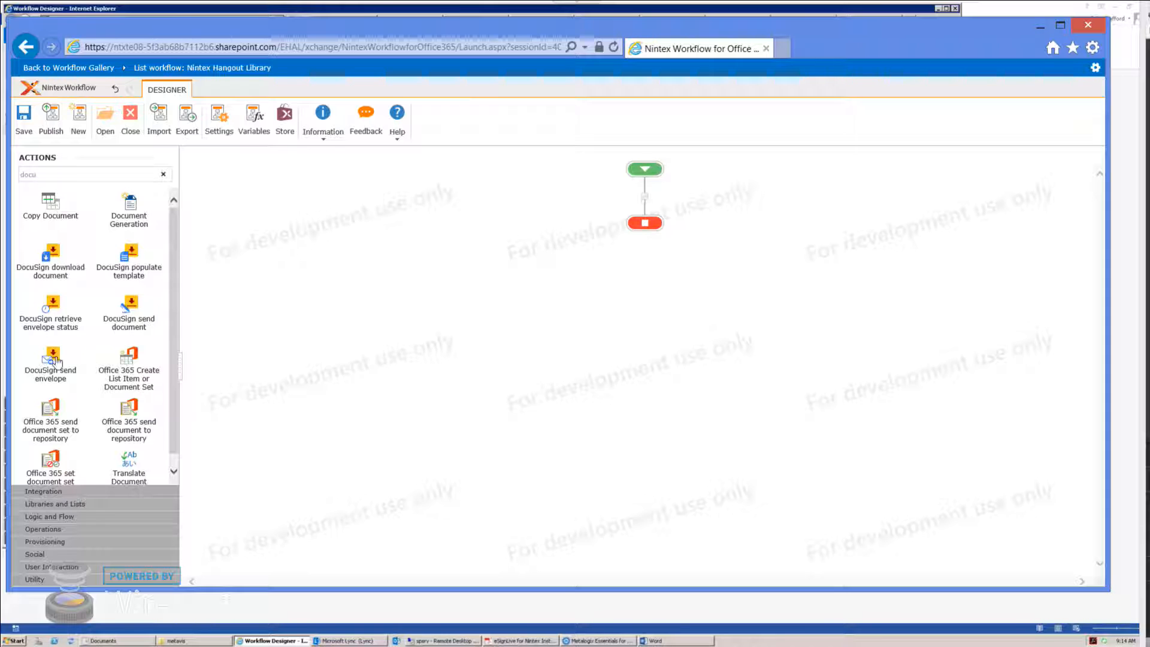
pyautogui.moveTo(131, 259); pyautogui.dragTo(659, 201)
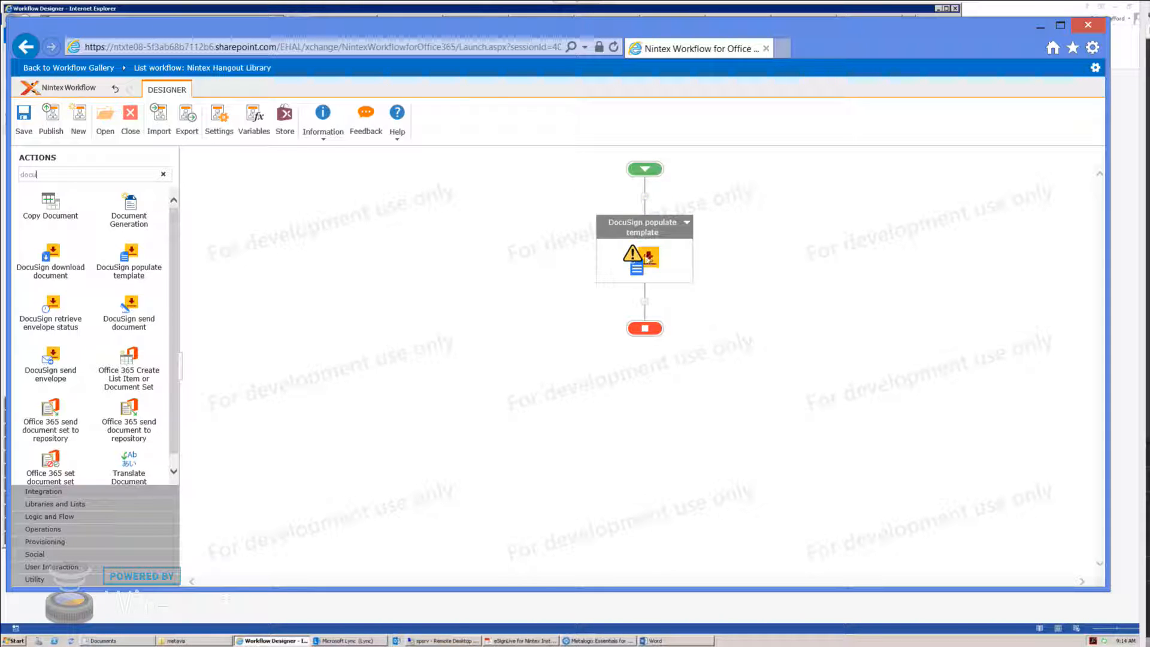
pyautogui.doubleClick(647, 259)
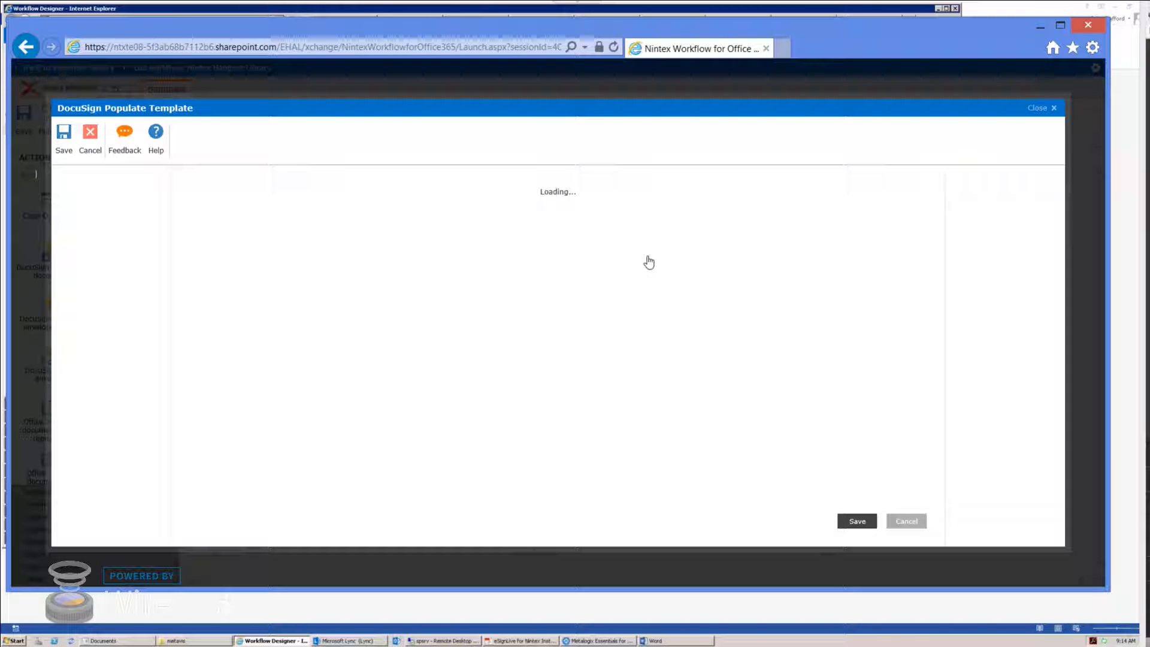
pyautogui.click(587, 199)
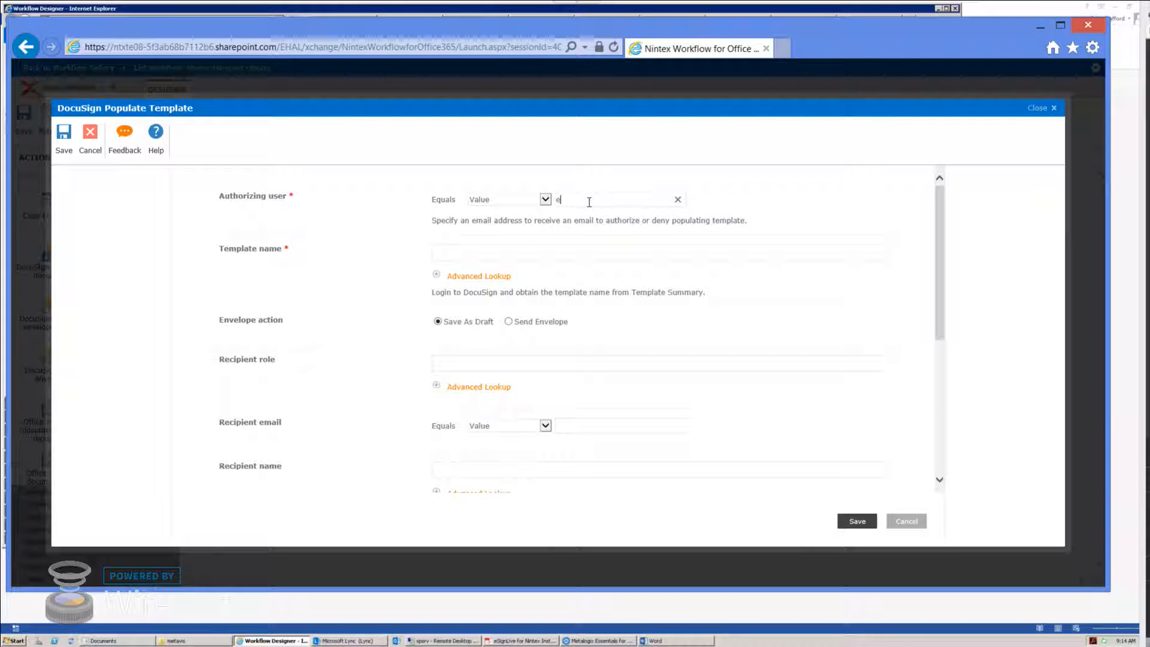
pyautogui.click(906, 521)
# Step: Search 'varia' and place Set Workflow Variable above the DocuSign action
pyautogui.doubleClick(74, 172)
pyautogui.write('varia')
pyautogui.moveTo(54, 226); pyautogui.dragTo(639, 214)
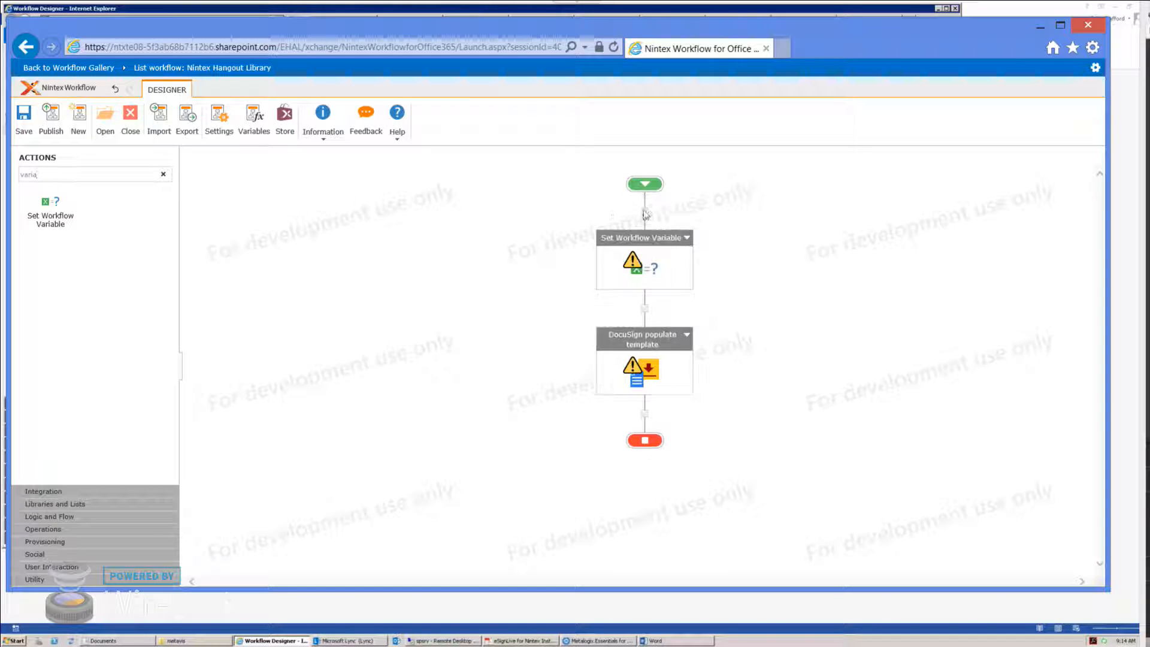
# Step: Add a Parallel Block at the top, move Set Workflow Variable into its left branch, and choose Create New Variable
pyautogui.doubleClick(76, 173)
pyautogui.write('para')
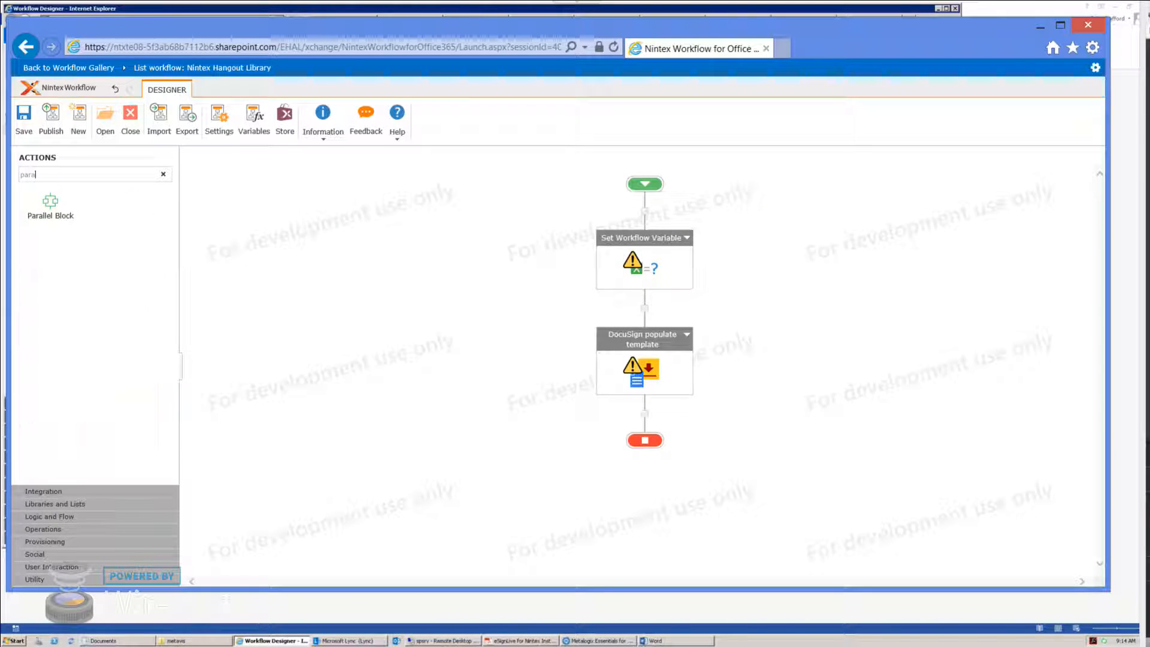
pyautogui.moveTo(49, 205); pyautogui.dragTo(643, 211)
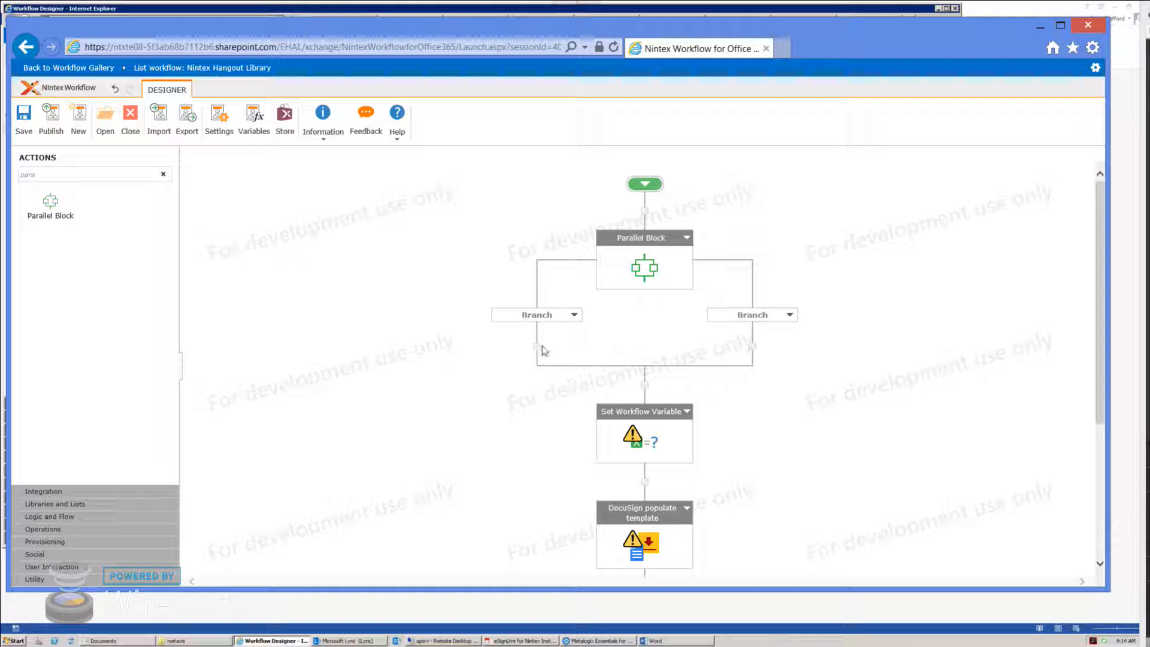
pyautogui.moveTo(647, 442); pyautogui.dragTo(539, 378)
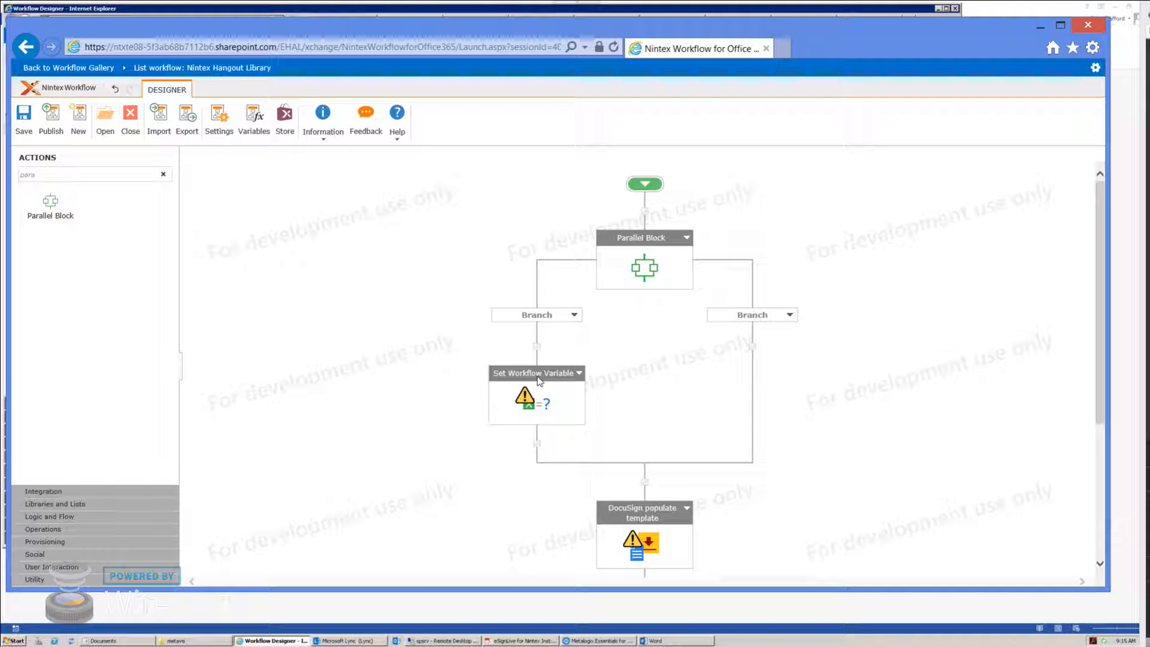
pyautogui.click(535, 203)
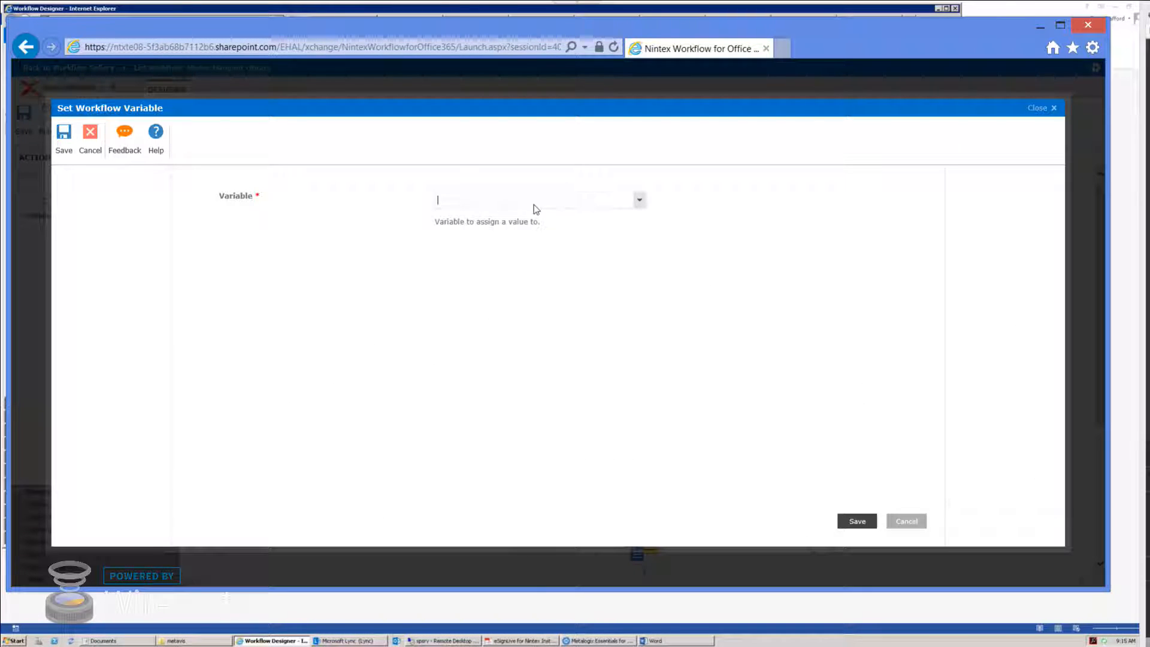
pyautogui.click(489, 319)
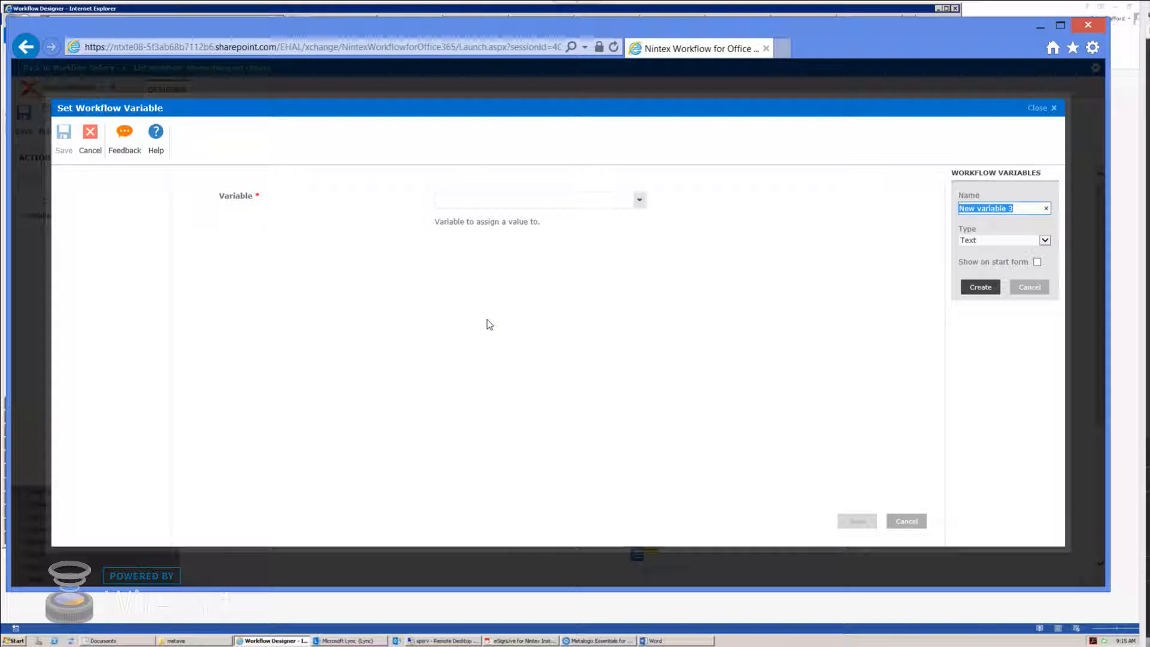
# Step: Create the username text variable, assign it the user's e-mail address, and save
pyautogui.write('username')
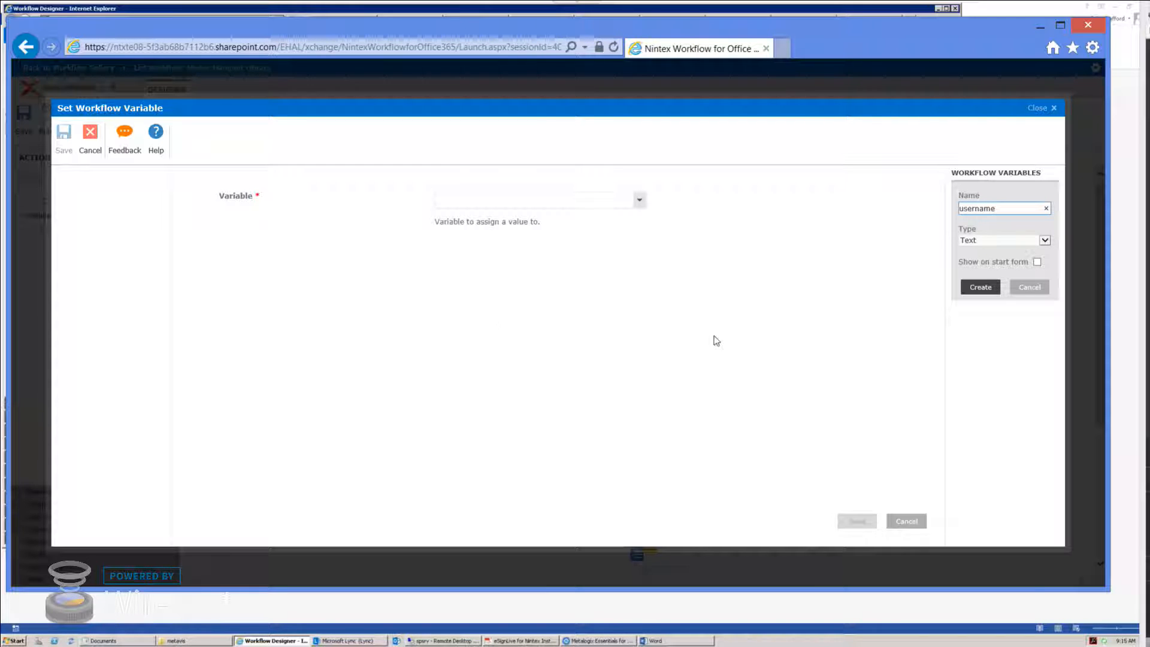
pyautogui.click(981, 287)
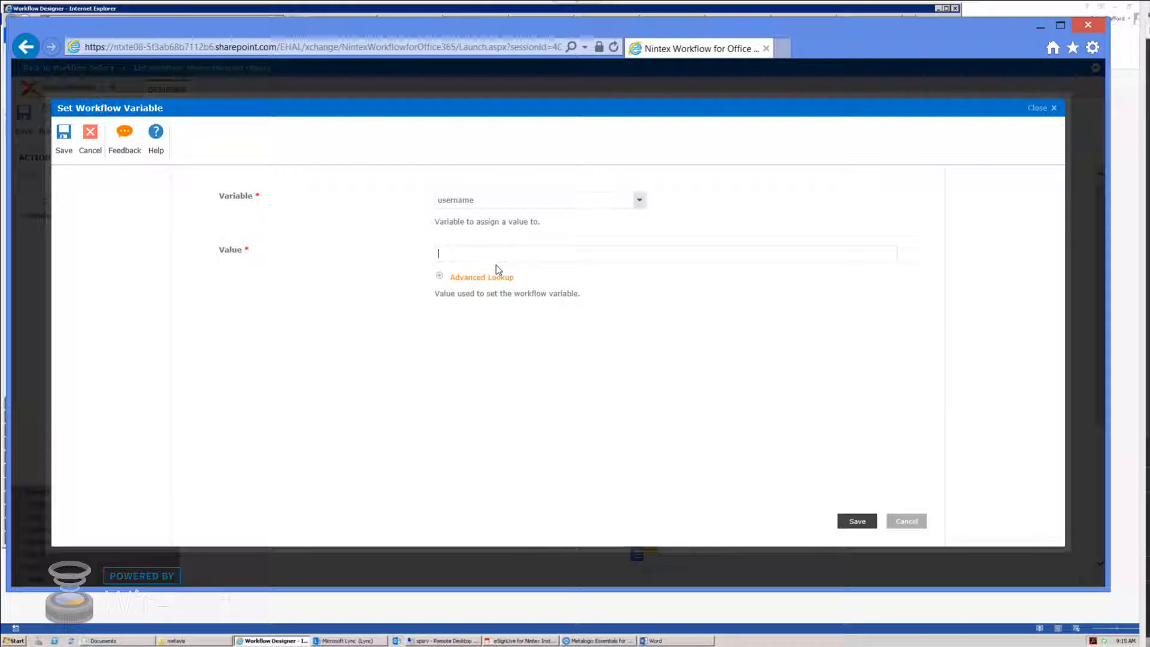
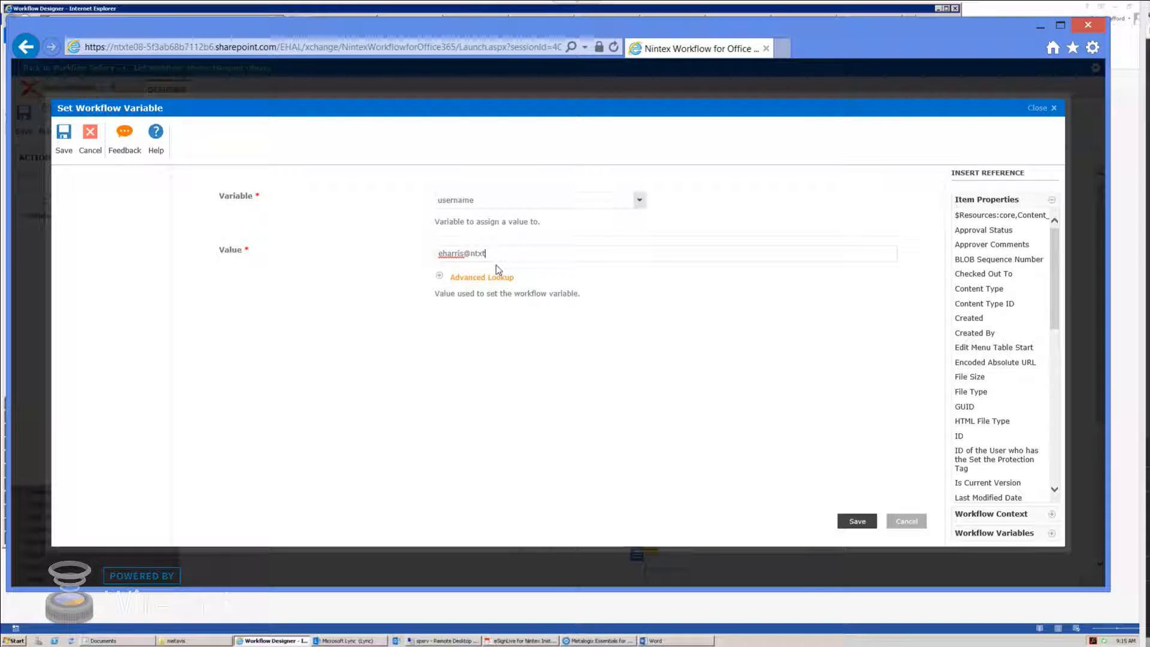
pyautogui.click(858, 521)
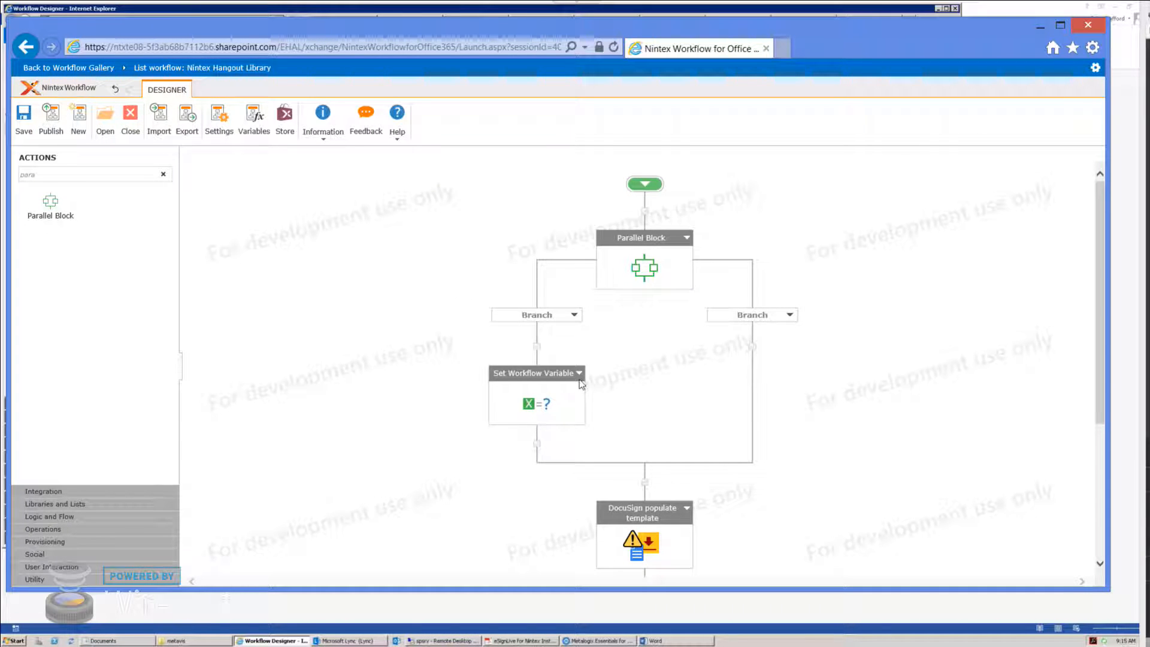
# Step: Add Set Workflow Variable to the right branch and create a new text variable named pass for it
pyautogui.click(93, 175)
pyautogui.write('var')
pyautogui.moveTo(58, 229); pyautogui.dragTo(753, 347)
pyautogui.doubleClick(744, 409)
pyautogui.click(510, 200)
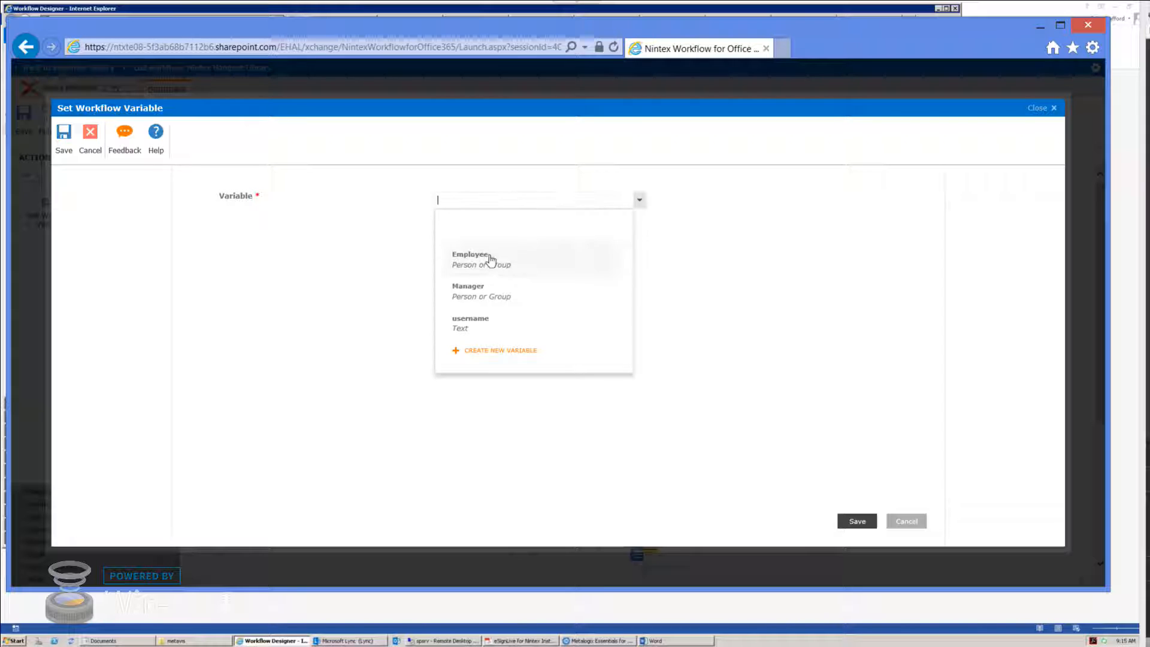
pyautogui.click(487, 350)
pyautogui.write('pass')
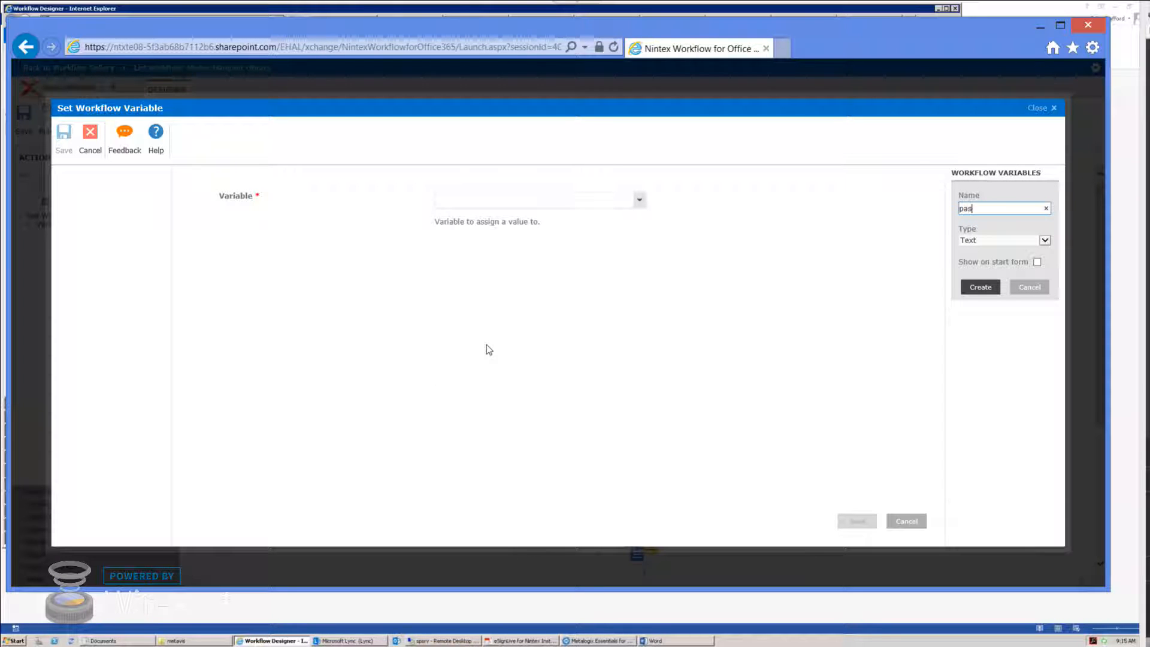
pyautogui.click(979, 288)
pyautogui.click(489, 258)
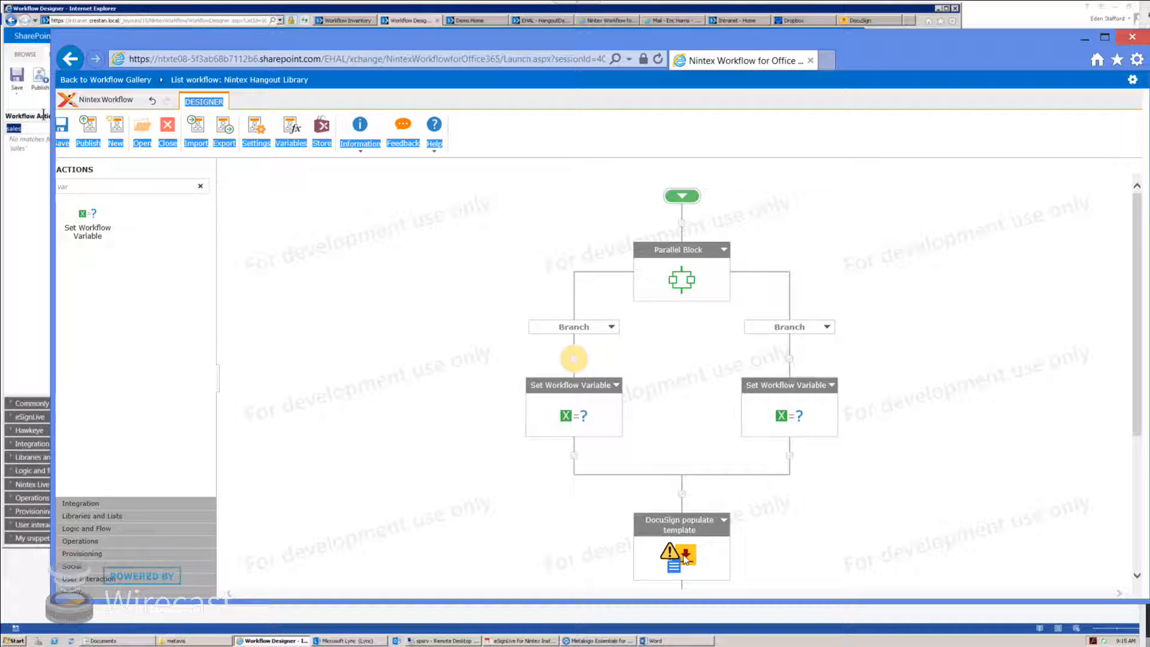
# Step: In DocuSign populate template, set the authorizing user to the username variable and choose Send Envelope
pyautogui.doubleClick(685, 548)
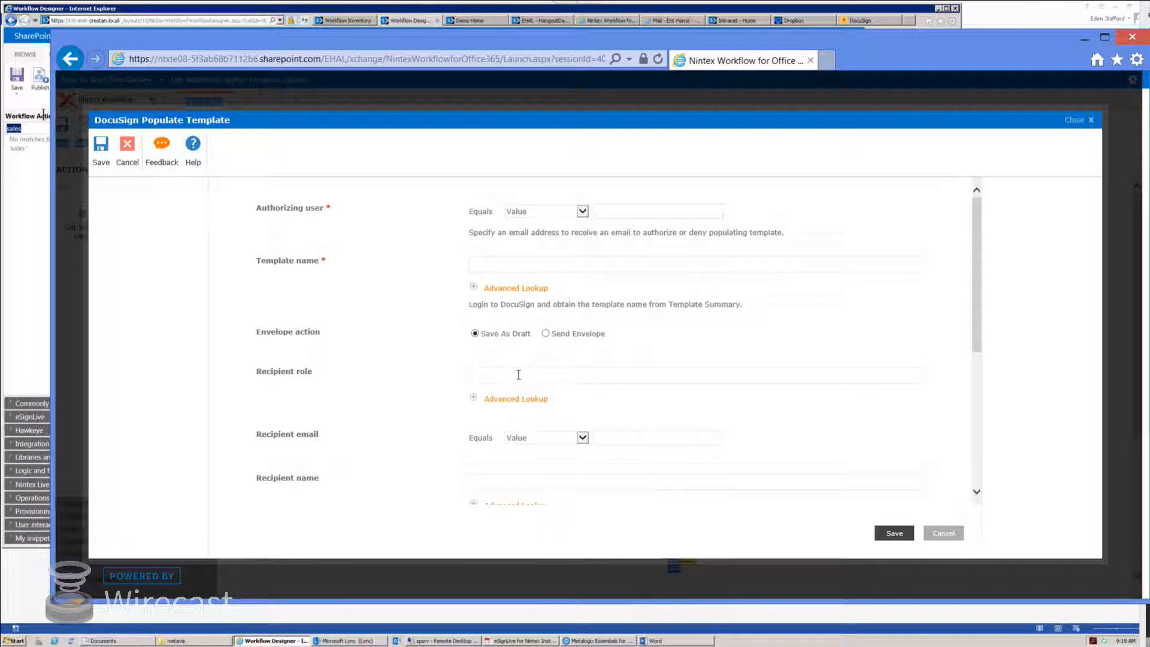
pyautogui.click(632, 214)
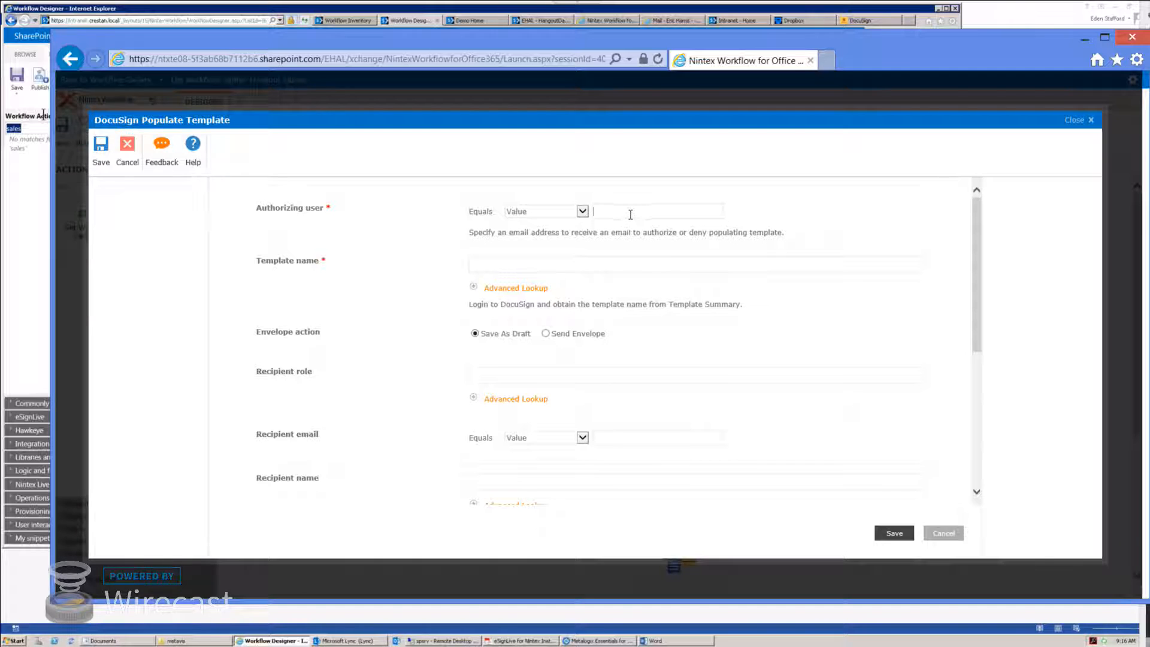
pyautogui.click(568, 216)
pyautogui.click(575, 226)
pyautogui.click(640, 213)
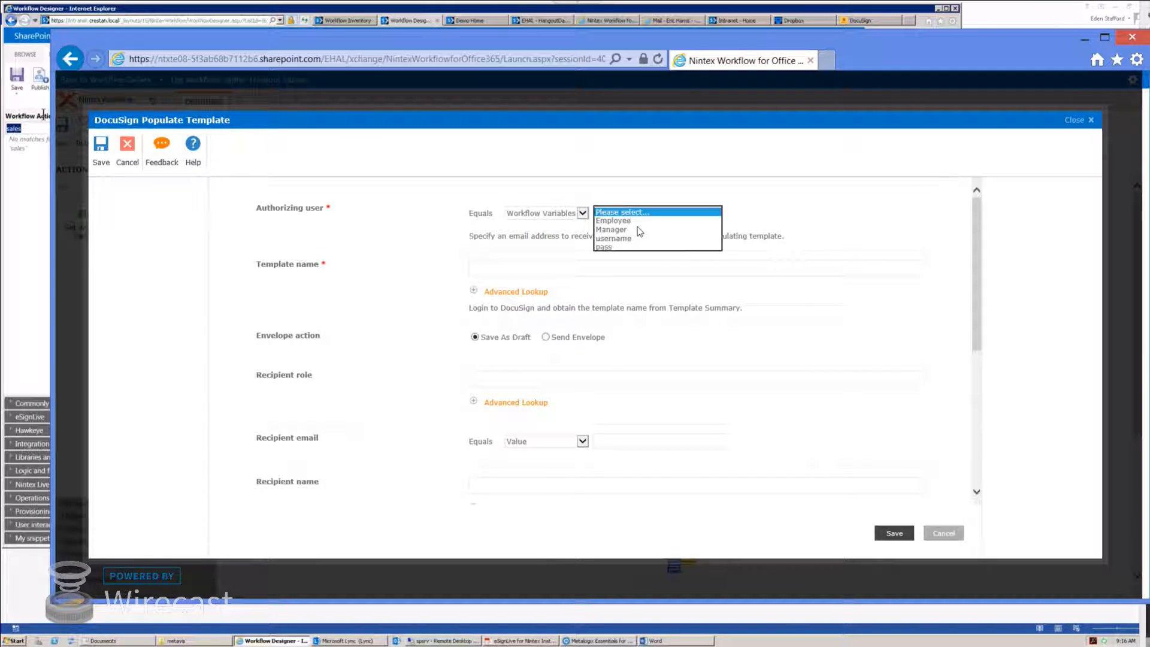
pyautogui.click(636, 238)
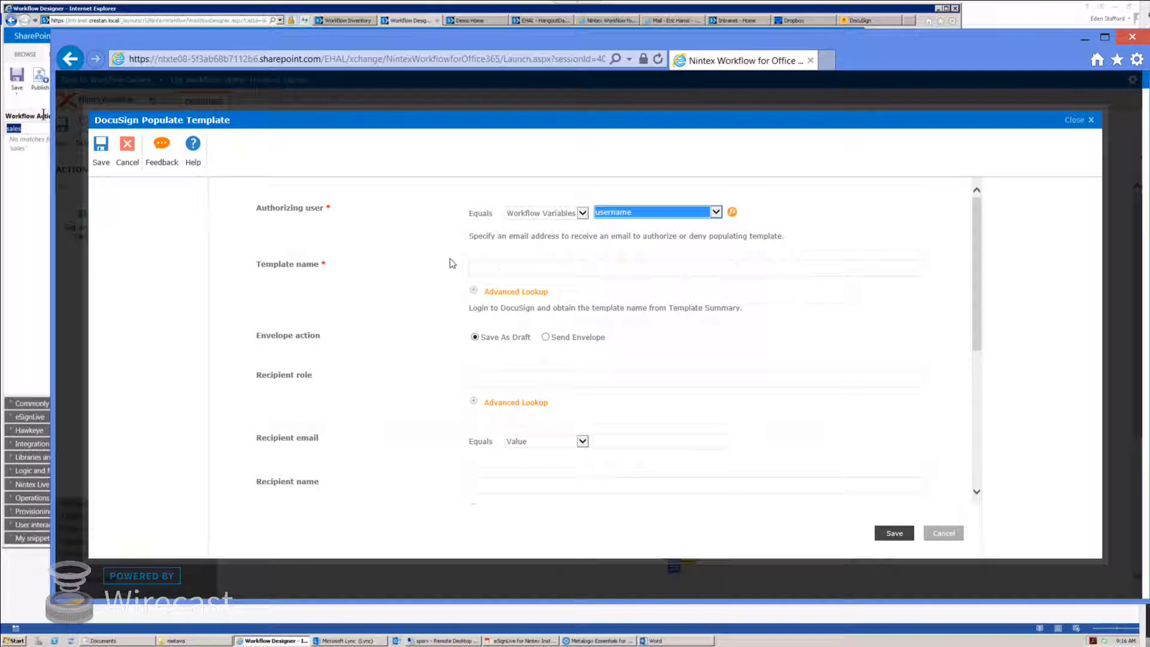
pyautogui.click(509, 272)
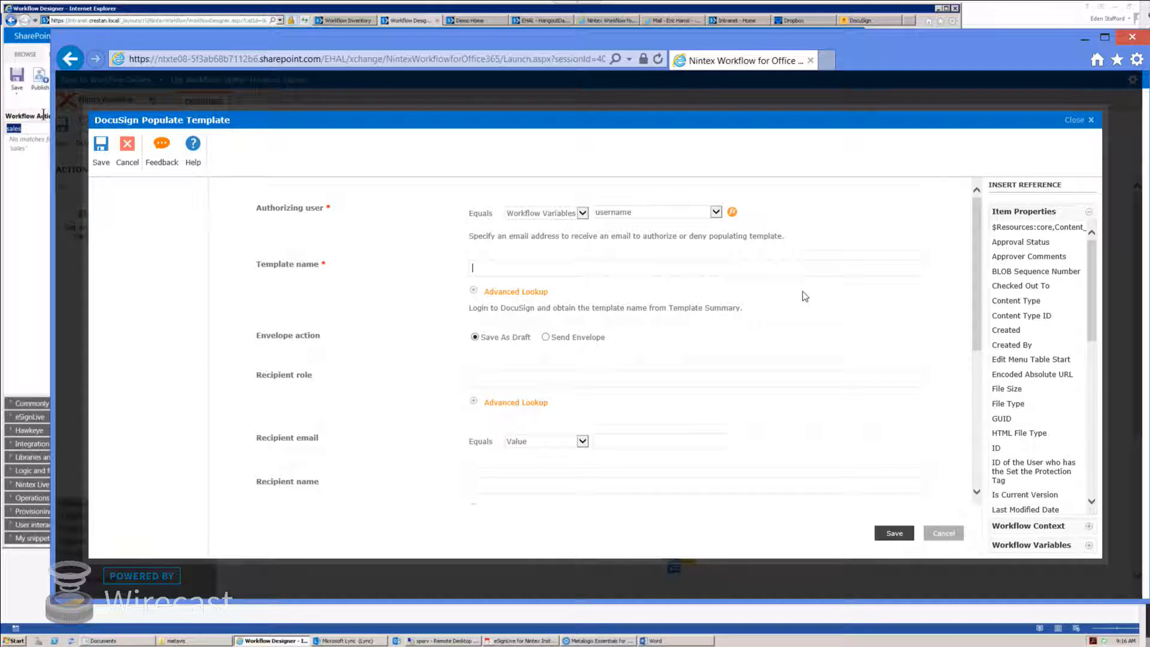
pyautogui.click(545, 337)
# Step: Discard the template settings, add an unconfigured DocuSign send envelope above populate template, and try send document
pyautogui.click(127, 151)
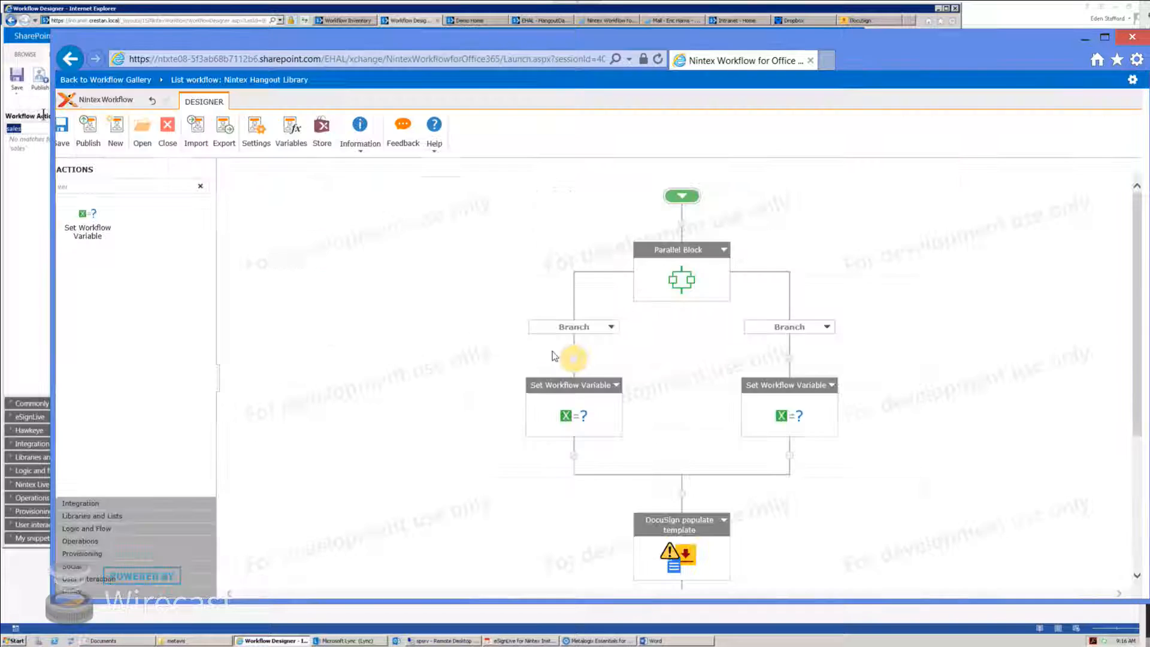
pyautogui.write('d')
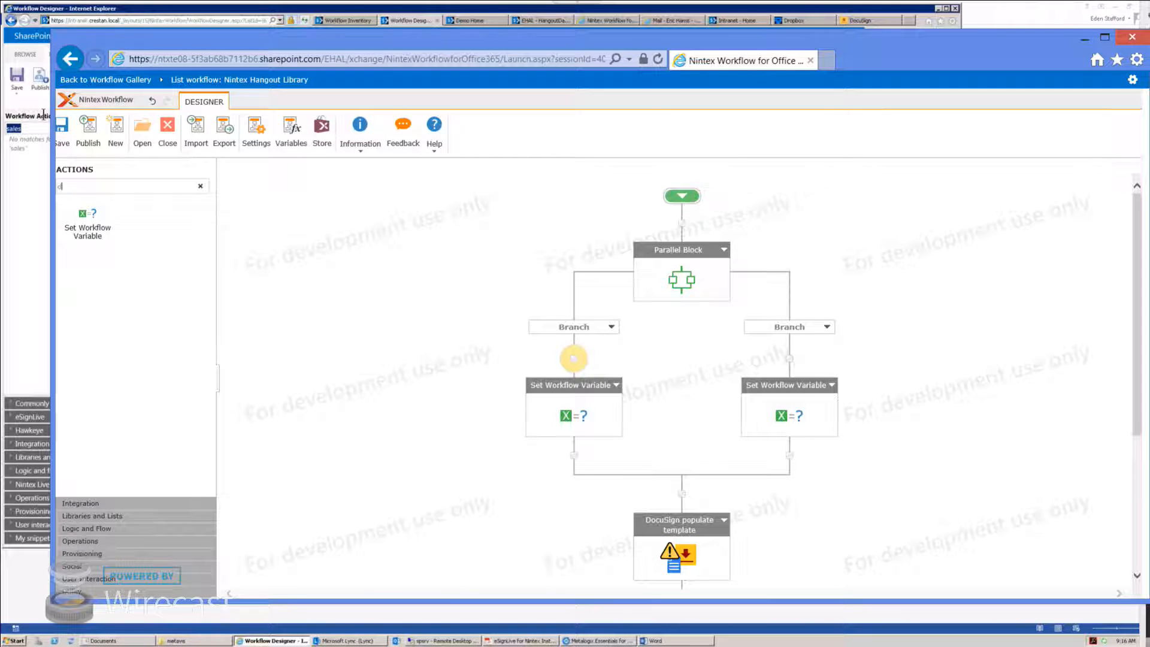
pyautogui.write('oc')
pyautogui.moveTo(88, 366); pyautogui.dragTo(678, 491)
pyautogui.doubleClick(688, 560)
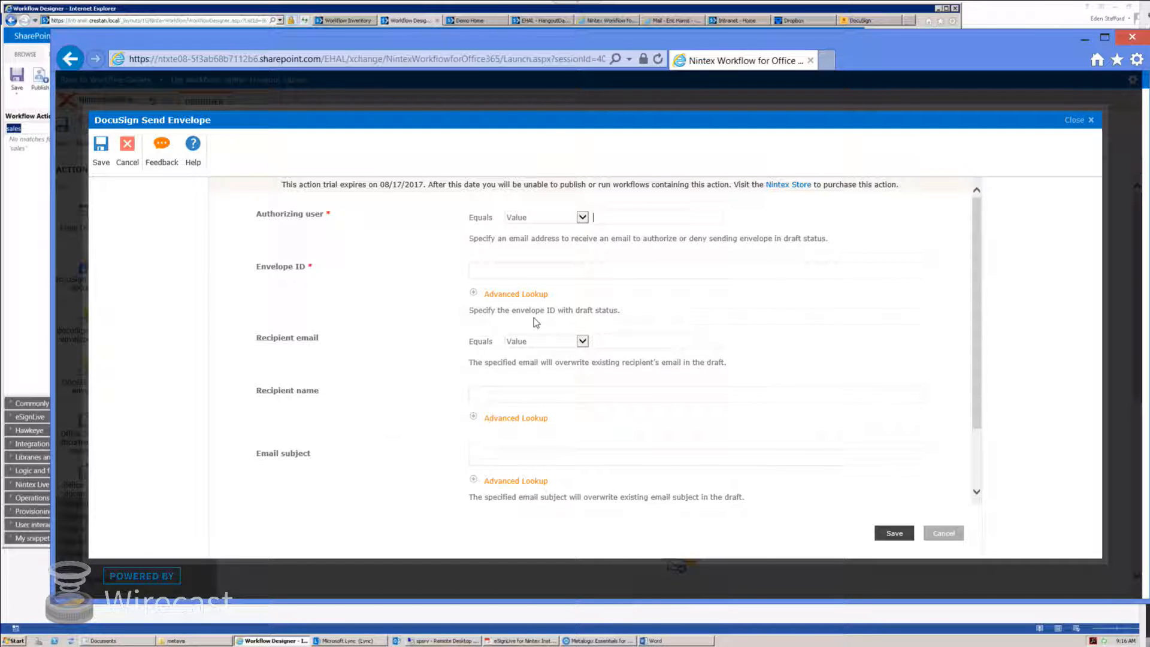
pyautogui.scroll(-2, 464, 335)
pyautogui.scroll(2, 464, 332)
pyautogui.click(945, 532)
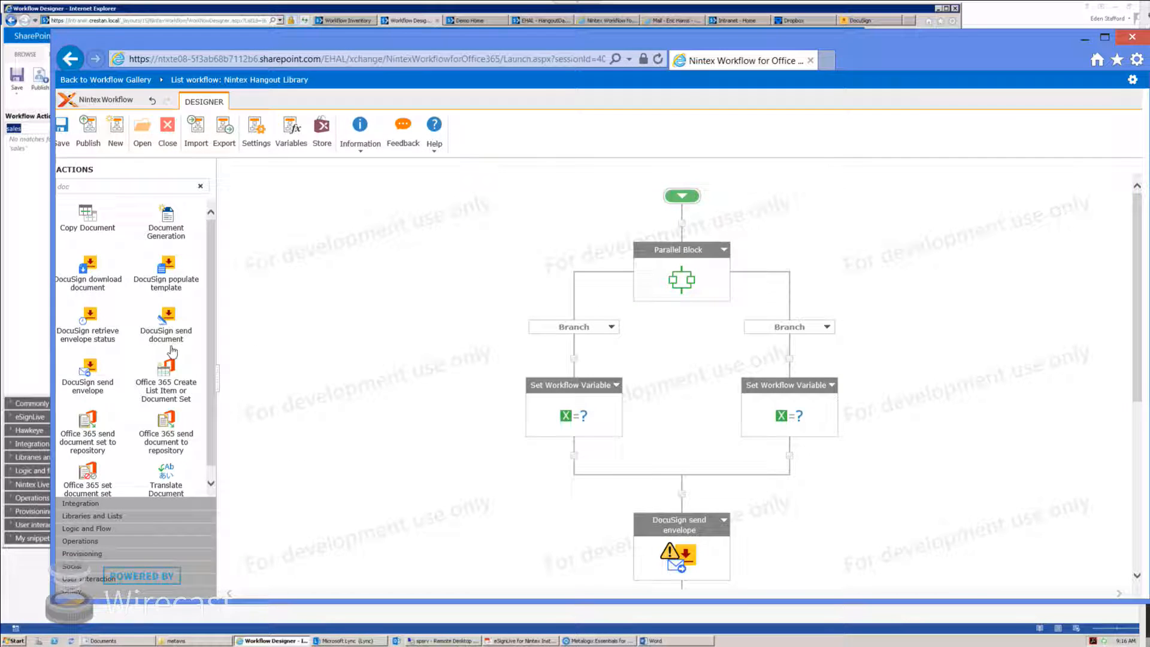
pyautogui.moveTo(167, 323); pyautogui.dragTo(684, 506)
pyautogui.scroll(-3, 737, 493)
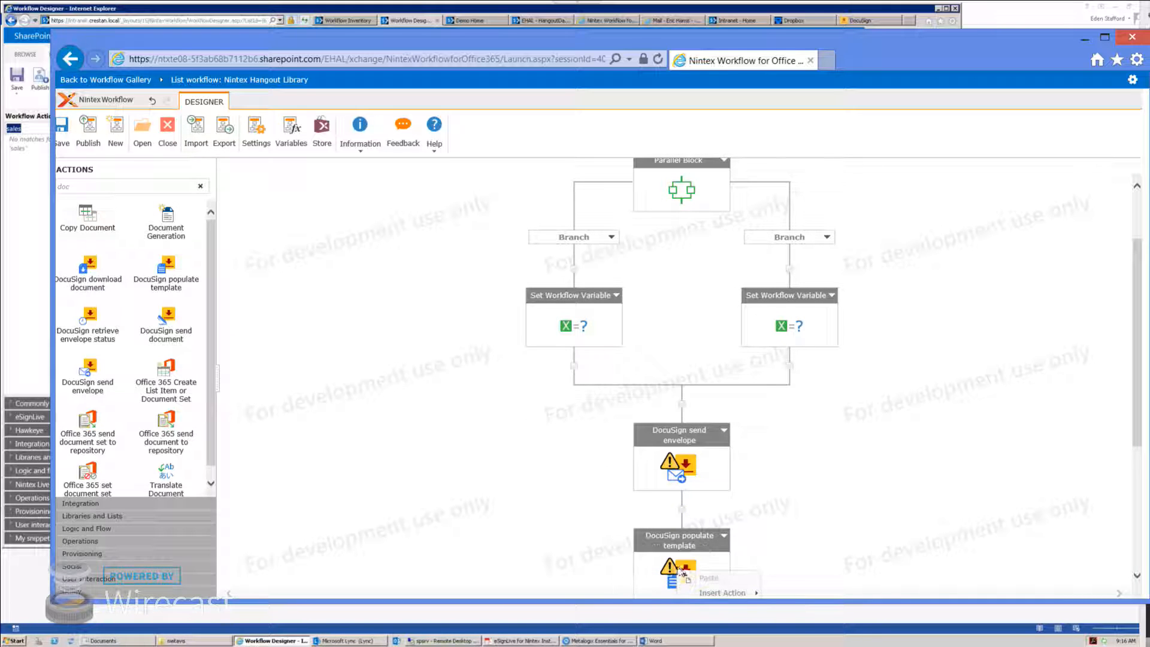
# Step: Set the authorizing user to the username variable and the template name to Current Item Title
pyautogui.doubleClick(683, 566)
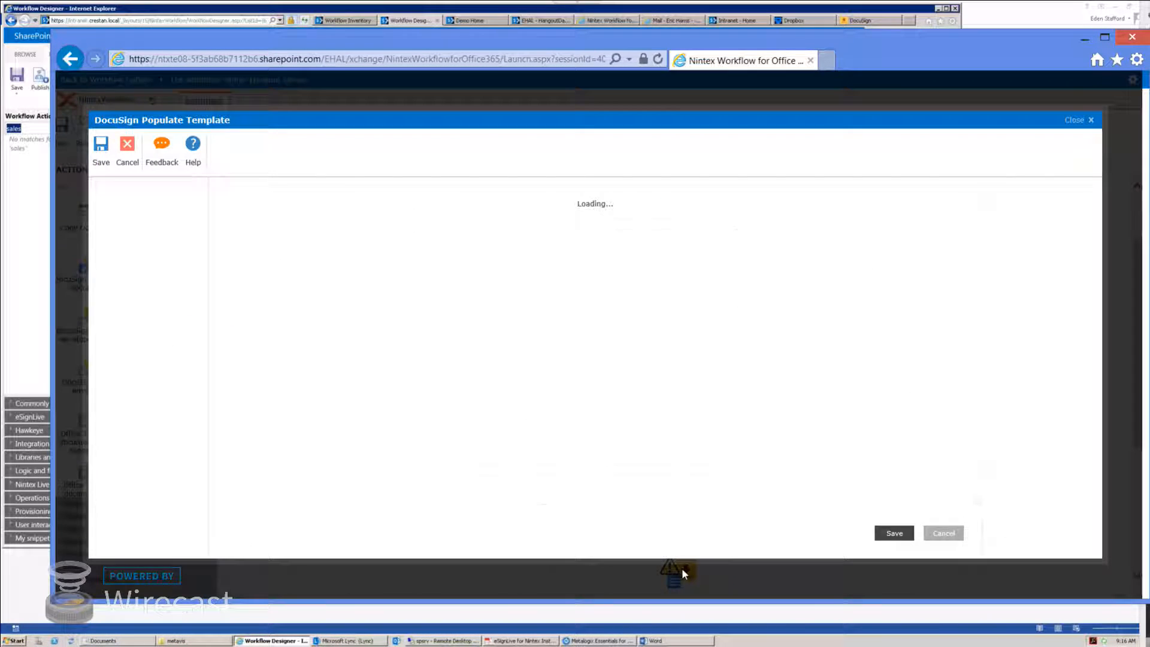
pyautogui.click(581, 213)
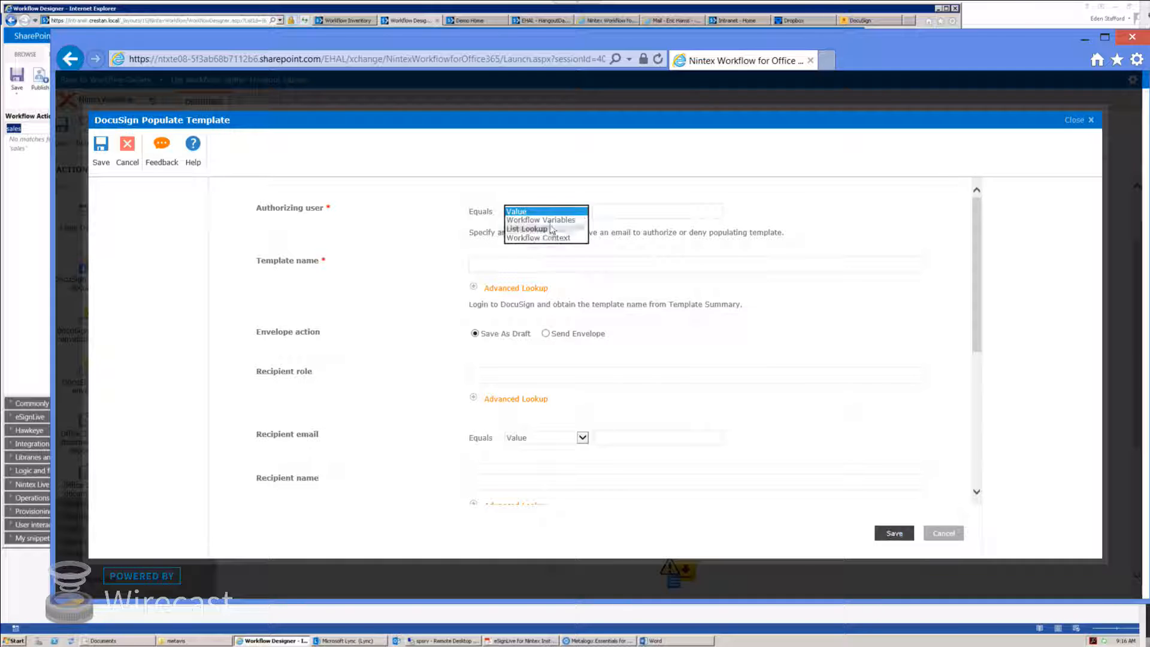
pyautogui.click(575, 220)
pyautogui.click(629, 213)
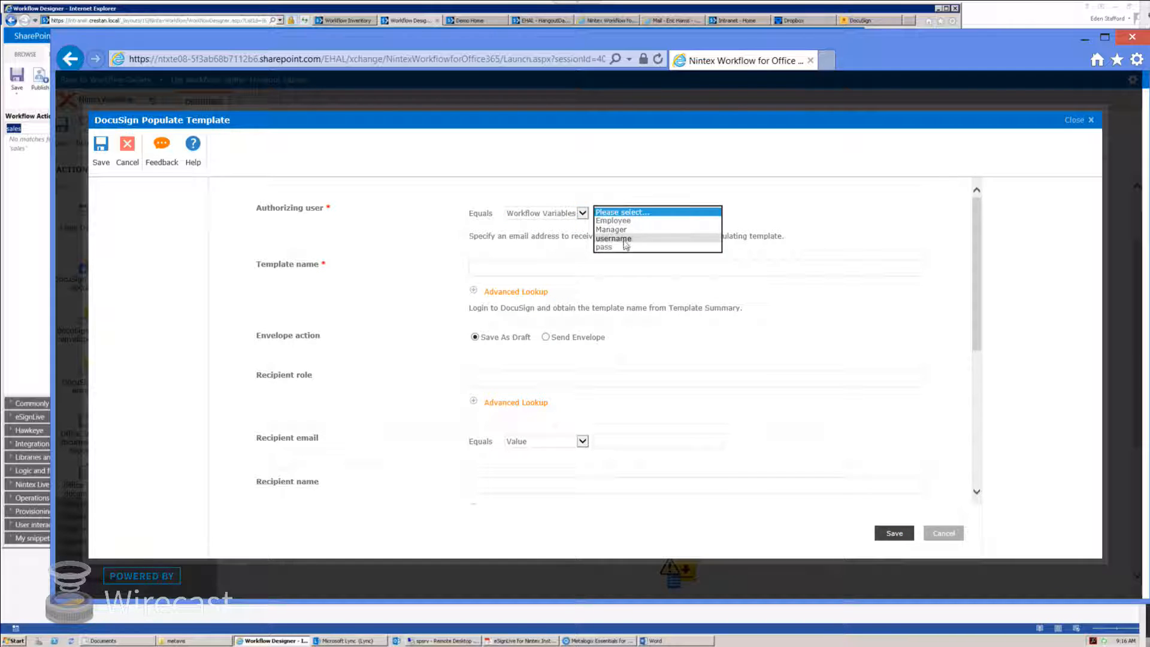
pyautogui.click(617, 238)
pyautogui.click(507, 267)
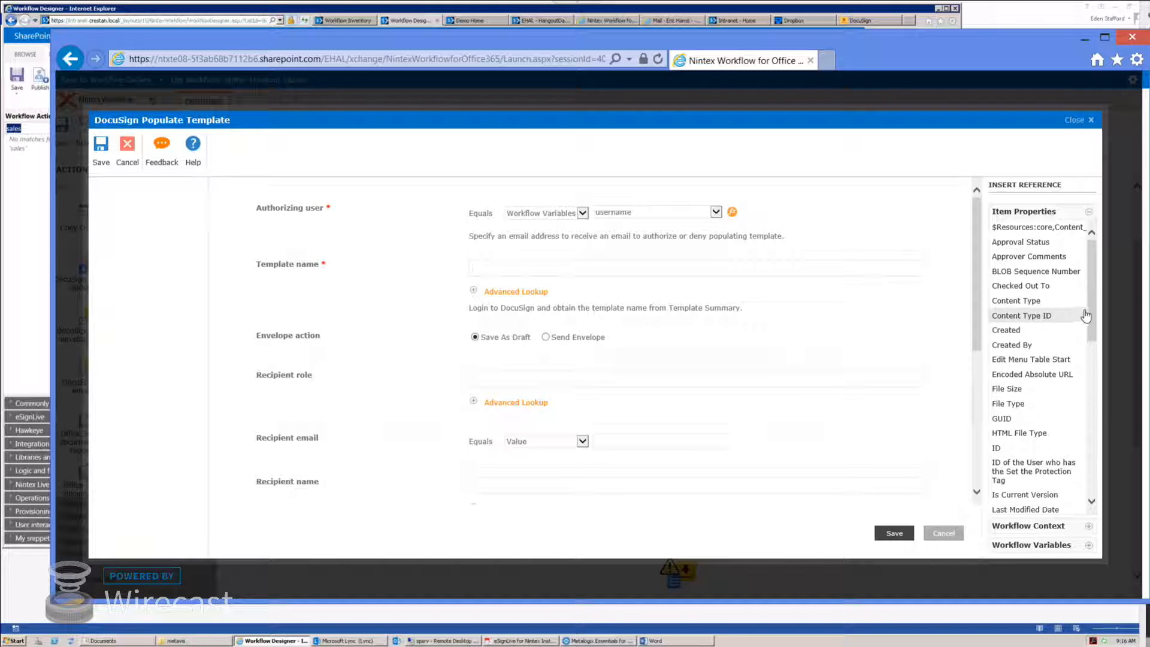
pyautogui.scroll(-1, 1094, 347)
pyautogui.scroll(-5, 1094, 346)
pyautogui.click(1018, 409)
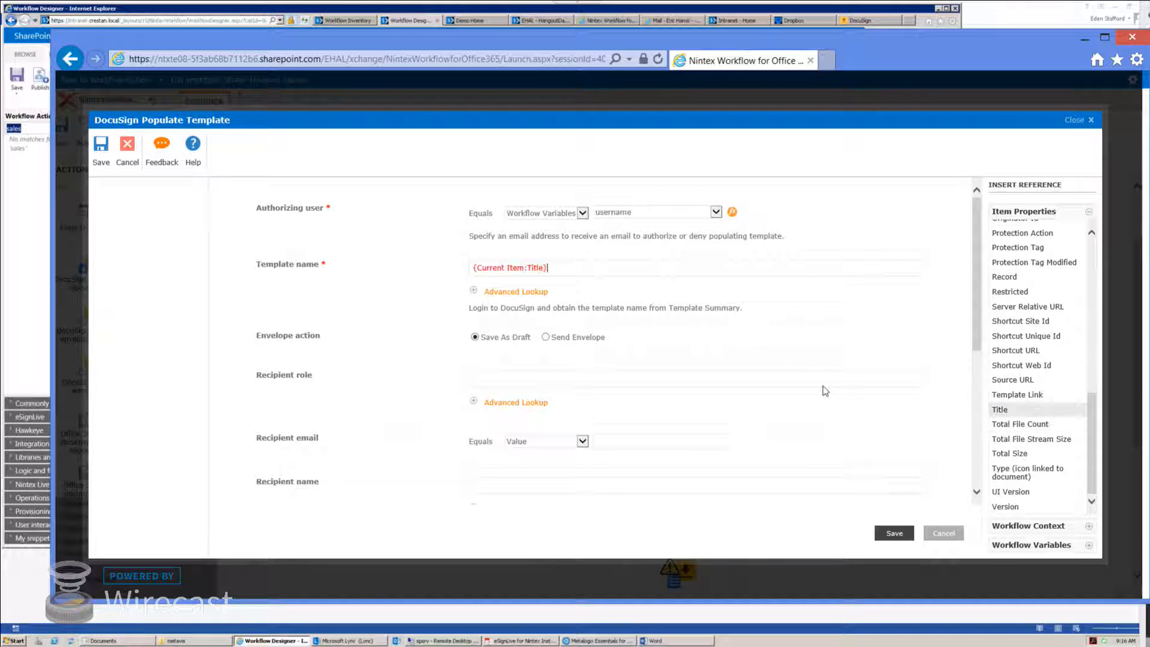
# Step: Choose Send Envelope, enter recipient role Employee, and set recipient email to Employee as Email Address
pyautogui.click(546, 337)
pyautogui.click(479, 378)
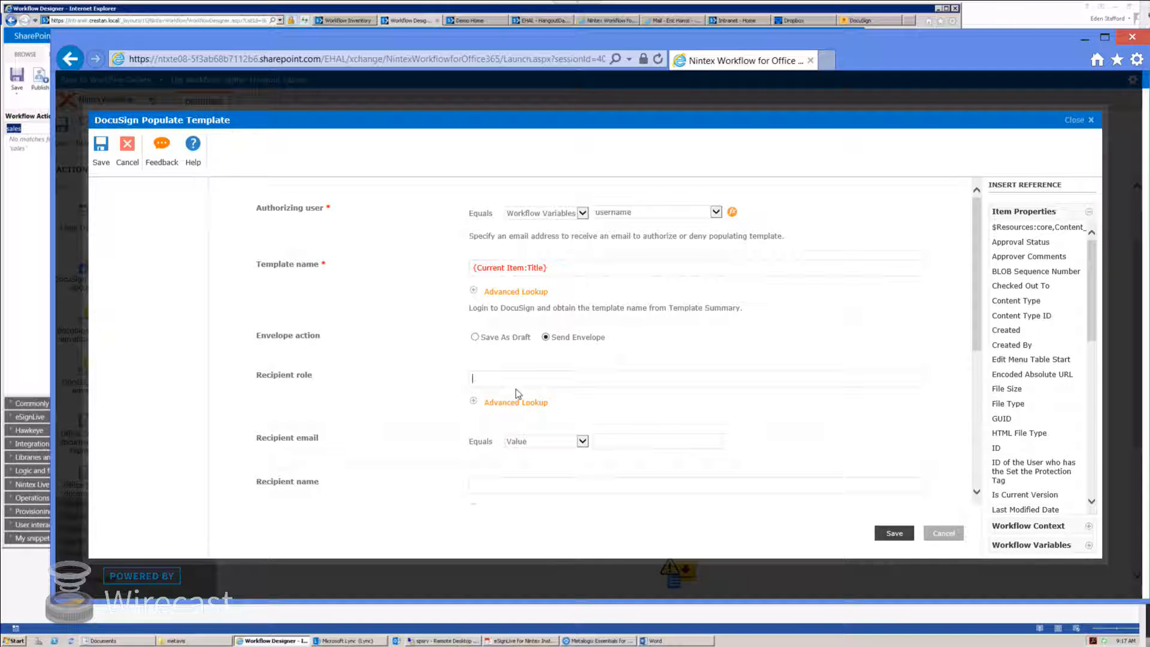
pyautogui.write('Employee')
pyautogui.click(582, 441)
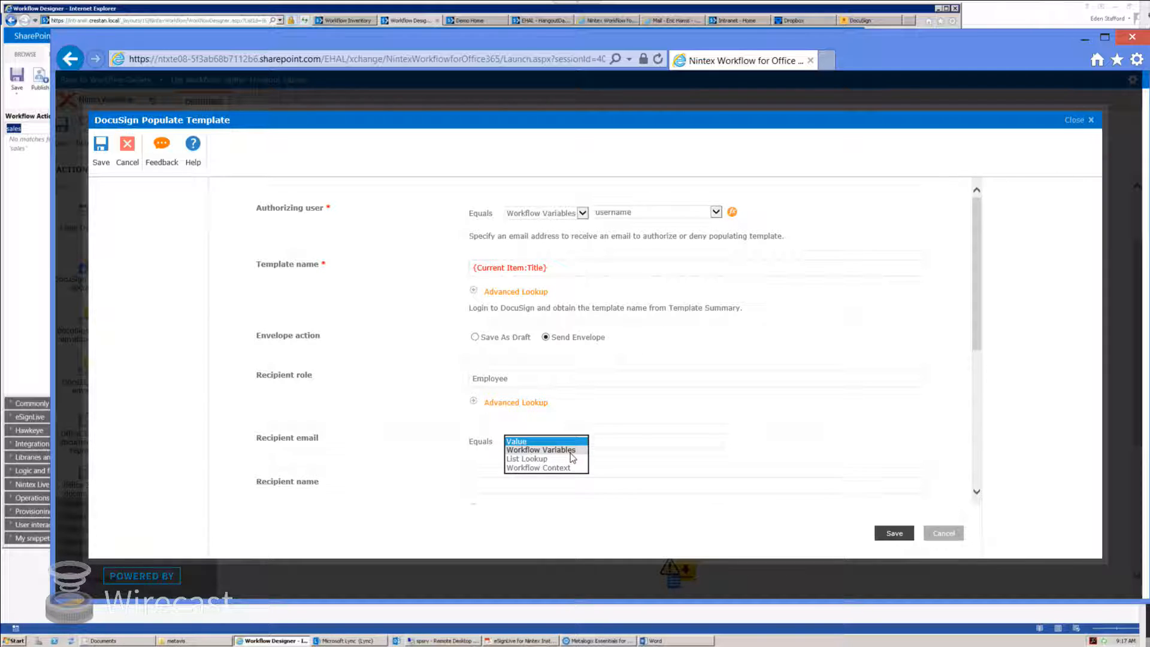
pyautogui.click(530, 454)
pyautogui.click(716, 443)
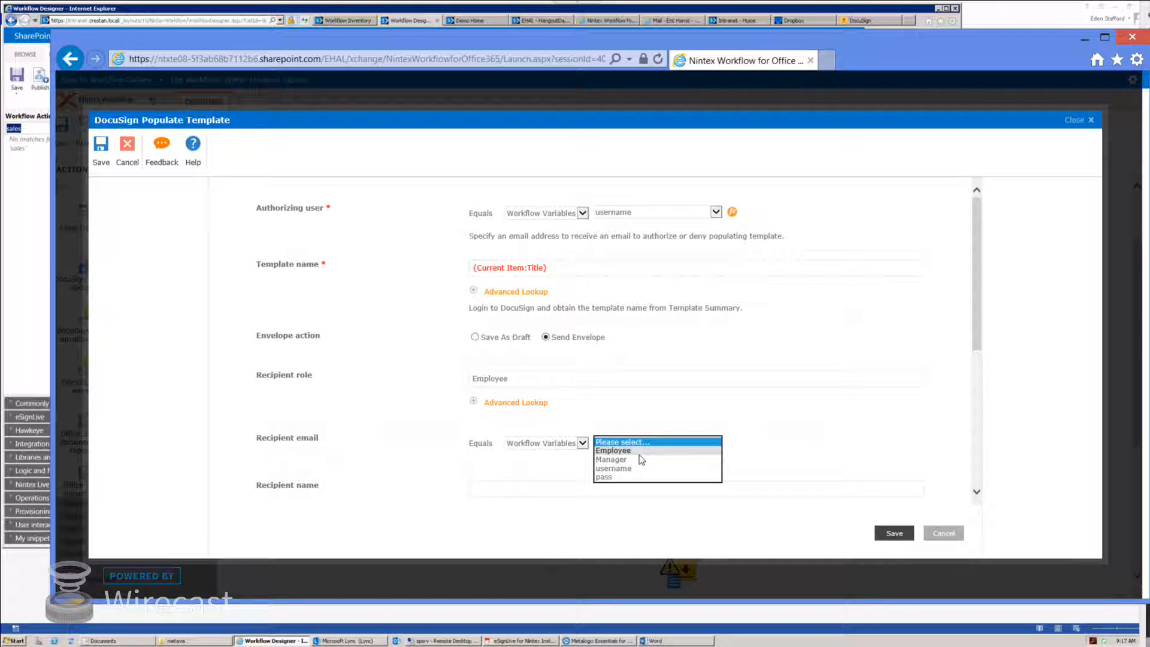
pyautogui.click(709, 457)
pyautogui.click(732, 442)
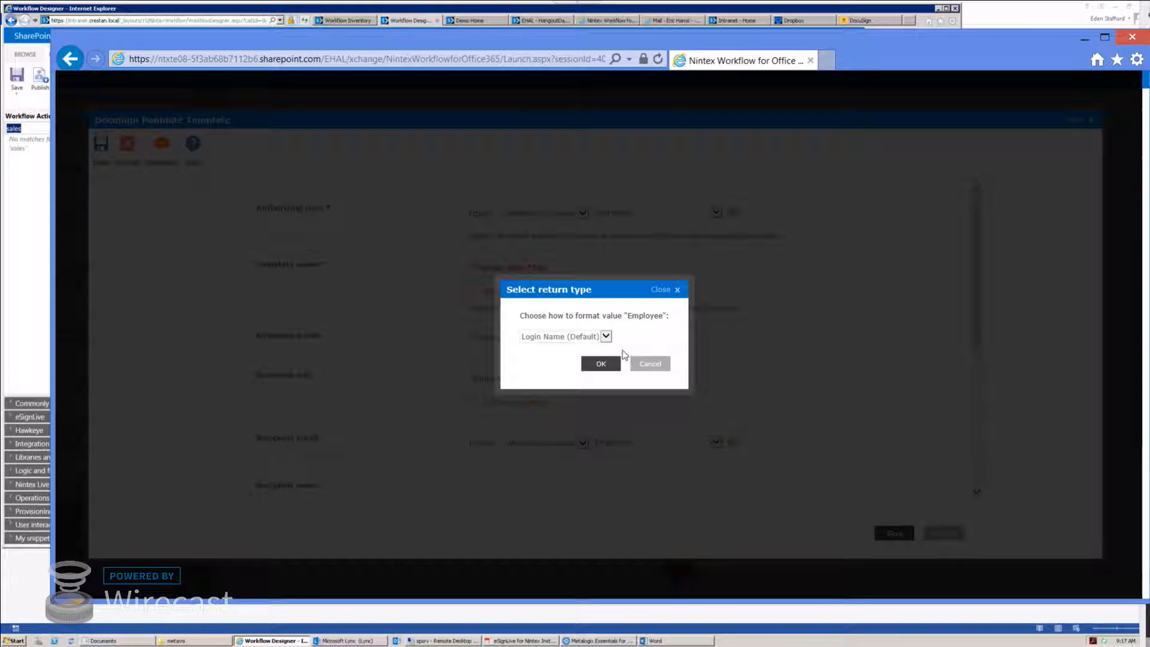
pyautogui.click(605, 337)
pyautogui.click(554, 328)
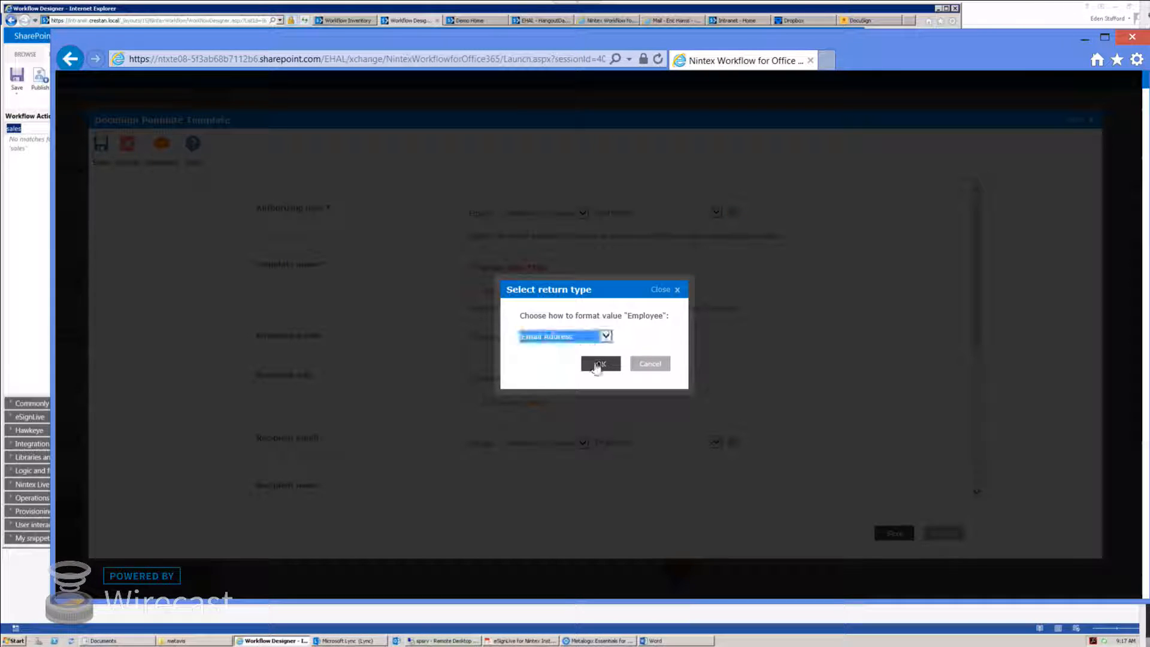
pyautogui.click(601, 364)
# Step: Set the recipient name to the Employee variable formatted as display name
pyautogui.scroll(-3, 485, 470)
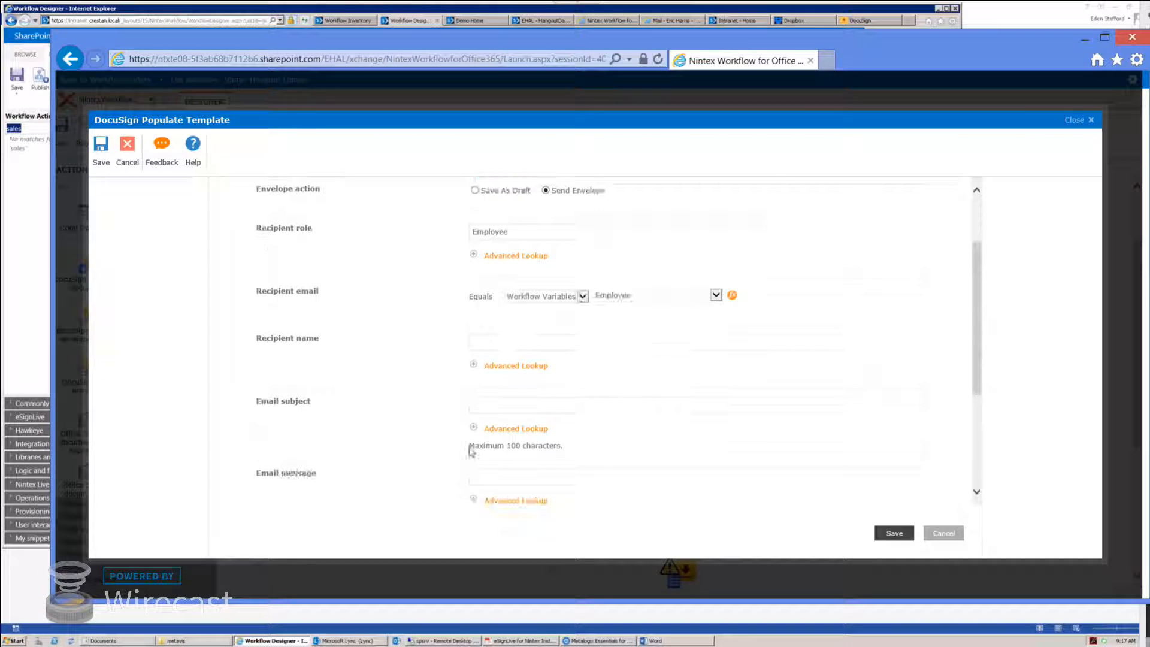
pyautogui.click(501, 341)
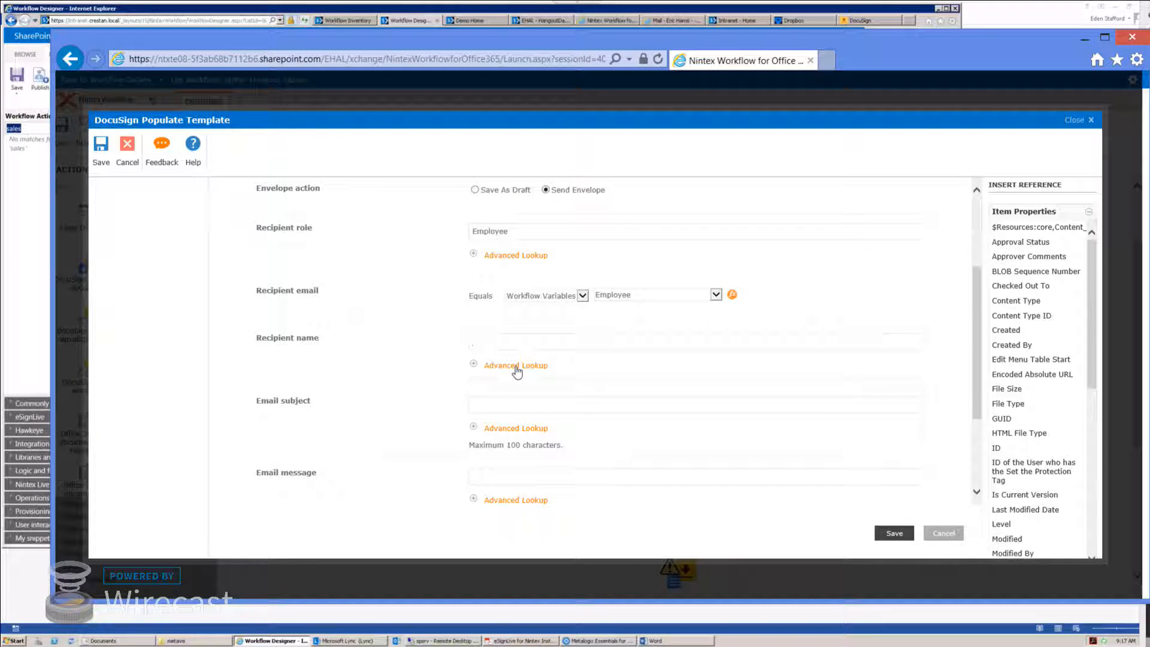
pyautogui.click(516, 367)
pyautogui.click(636, 396)
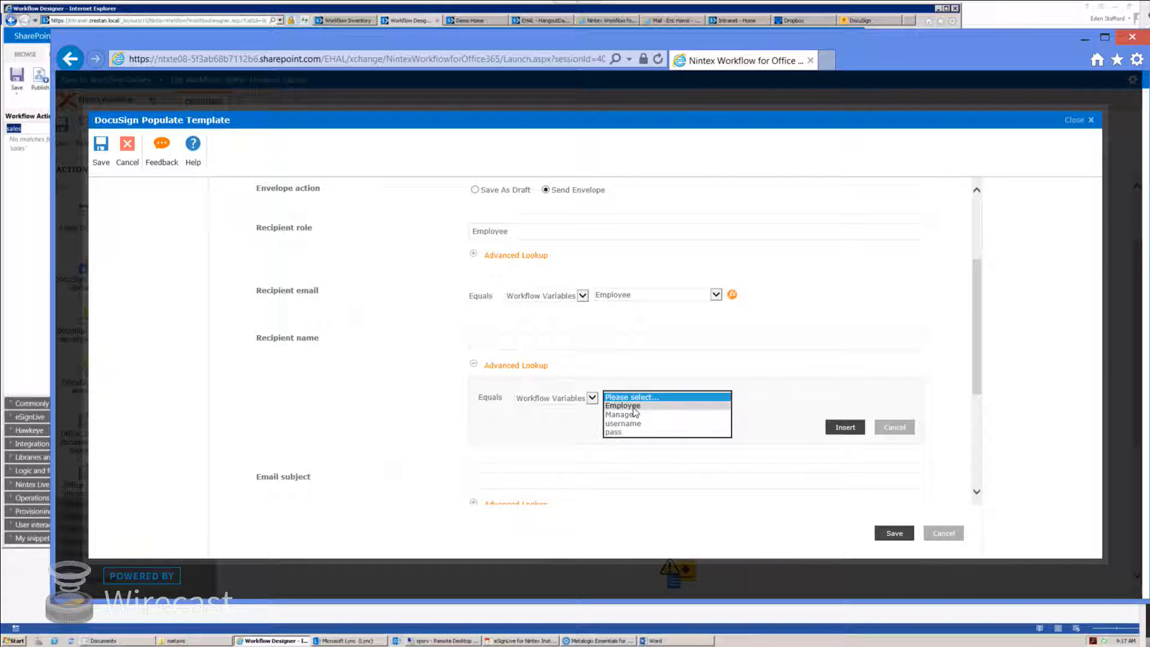
pyautogui.click(634, 407)
pyautogui.click(741, 397)
pyautogui.click(582, 339)
pyautogui.click(549, 323)
pyautogui.click(597, 365)
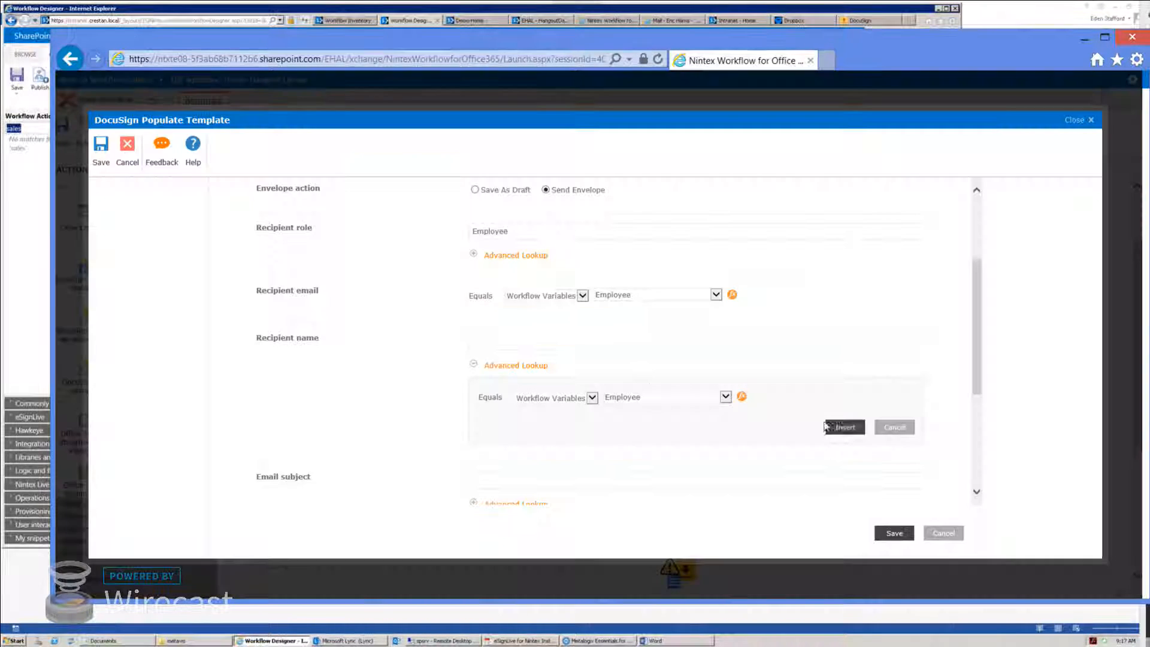
pyautogui.click(838, 427)
# Step: Enter email subject 'Please Sign' and message 'You must sign if you want your mm'
pyautogui.click(502, 405)
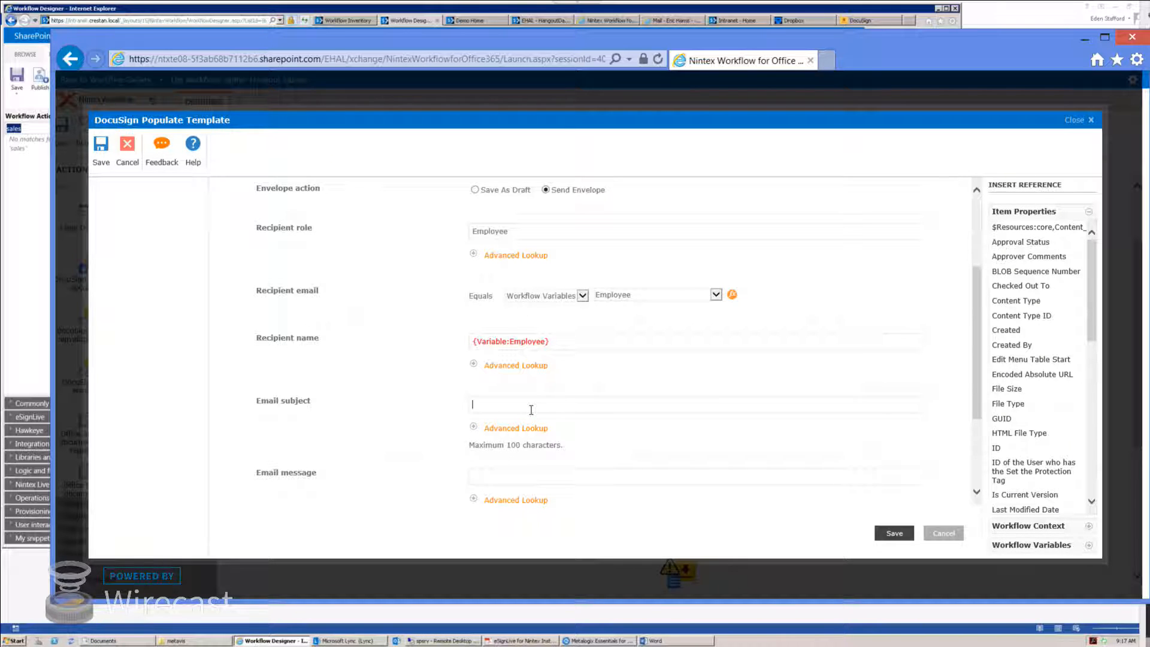
pyautogui.write('Please Sign')
pyautogui.scroll(-1, 580, 467)
pyautogui.click(565, 422)
pyautogui.write('You must sign if you want your mm')
pyautogui.scroll(-3, 602, 428)
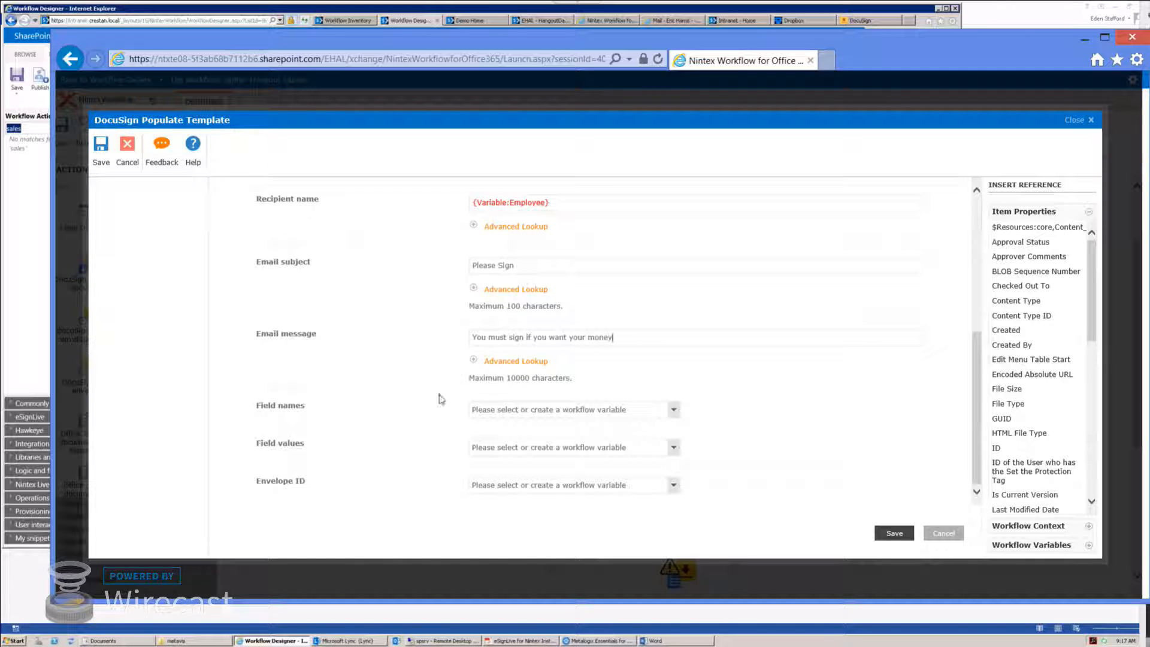
# Step: Store field names, field values and envelope ID in new variables File Names, Field Values and EnvID, then save
pyautogui.click(673, 410)
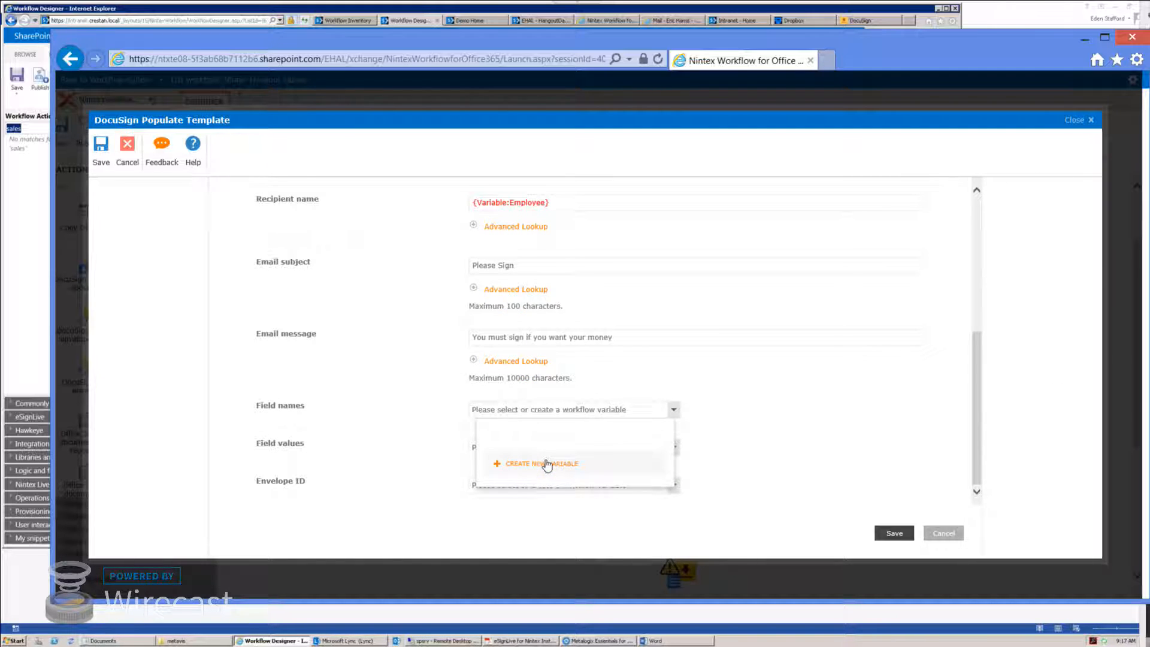
pyautogui.click(542, 463)
pyautogui.write('File Names')
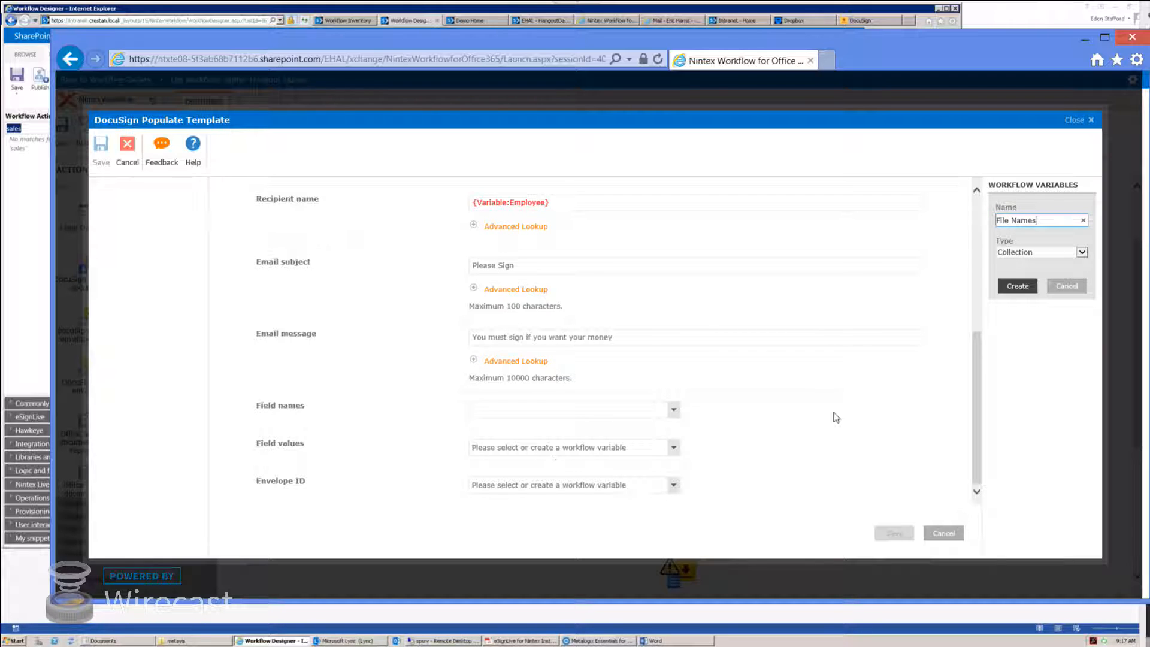
pyautogui.click(1016, 288)
pyautogui.click(674, 448)
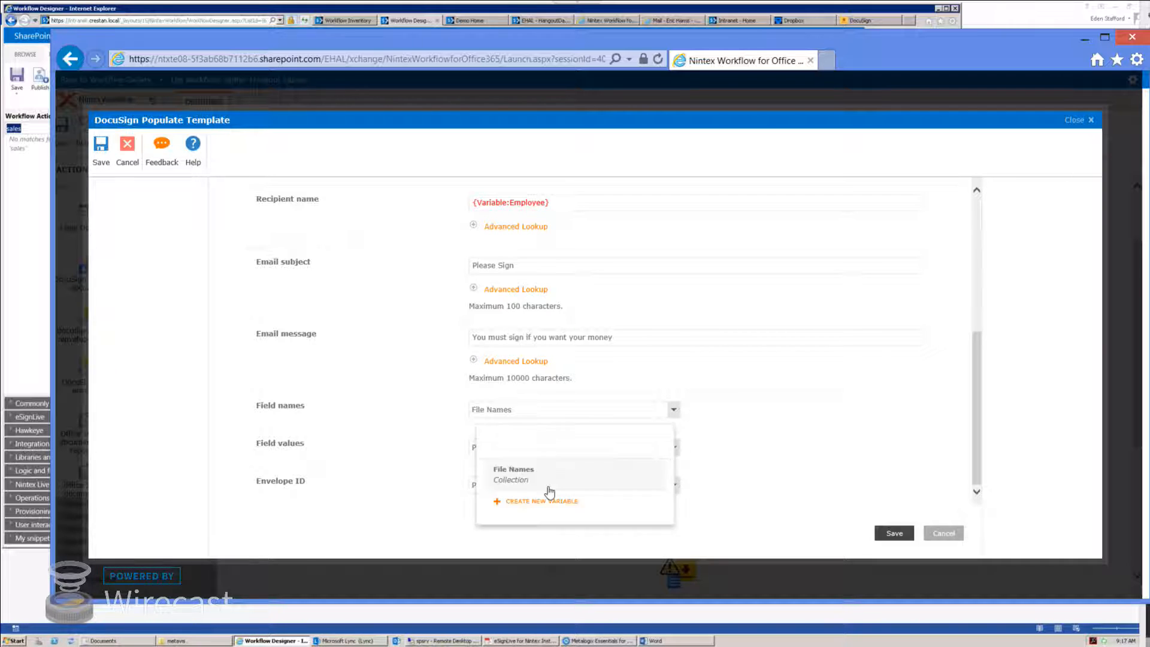
pyautogui.click(550, 501)
pyautogui.write('Field')
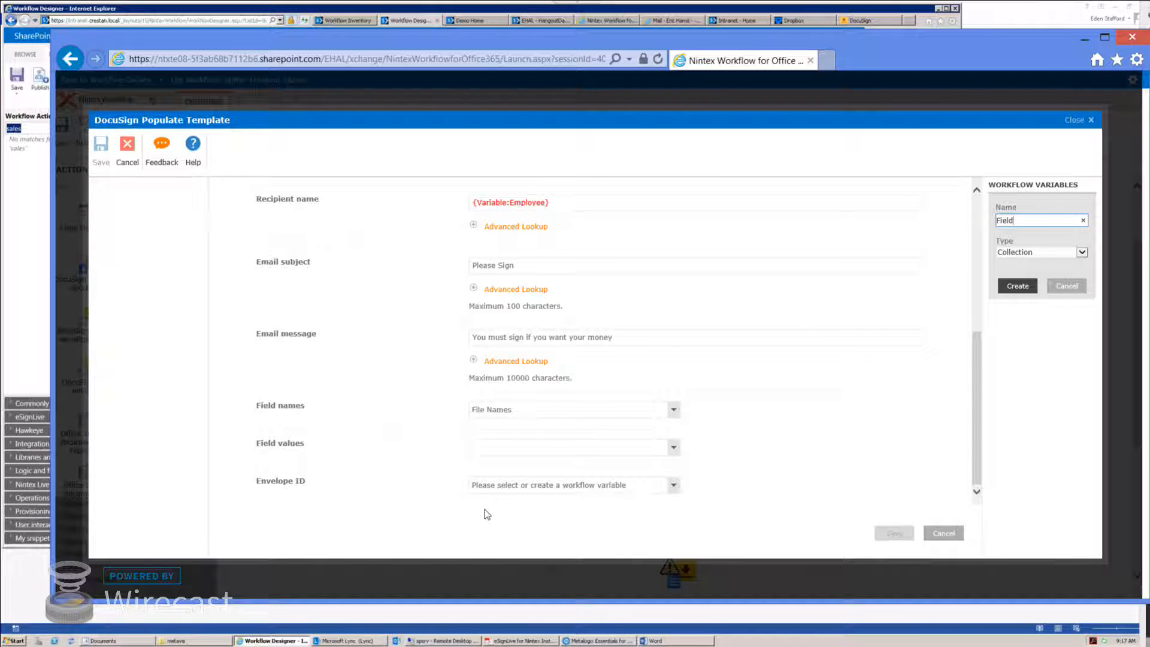
pyautogui.write(' Values')
pyautogui.press('Return')
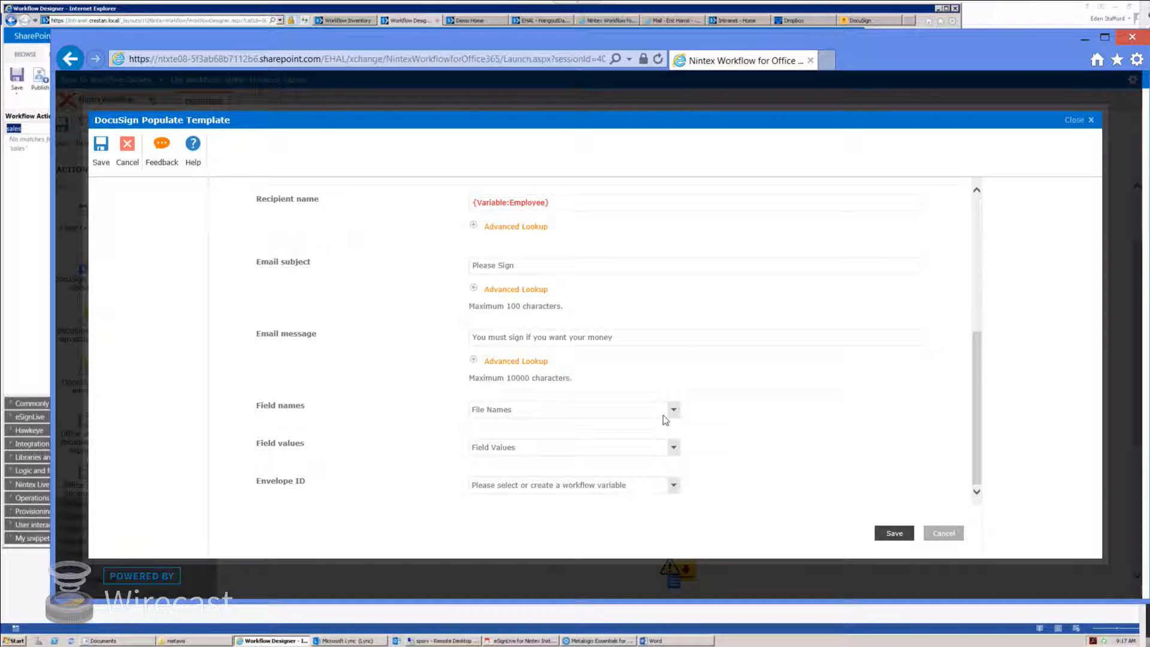
pyautogui.click(673, 485)
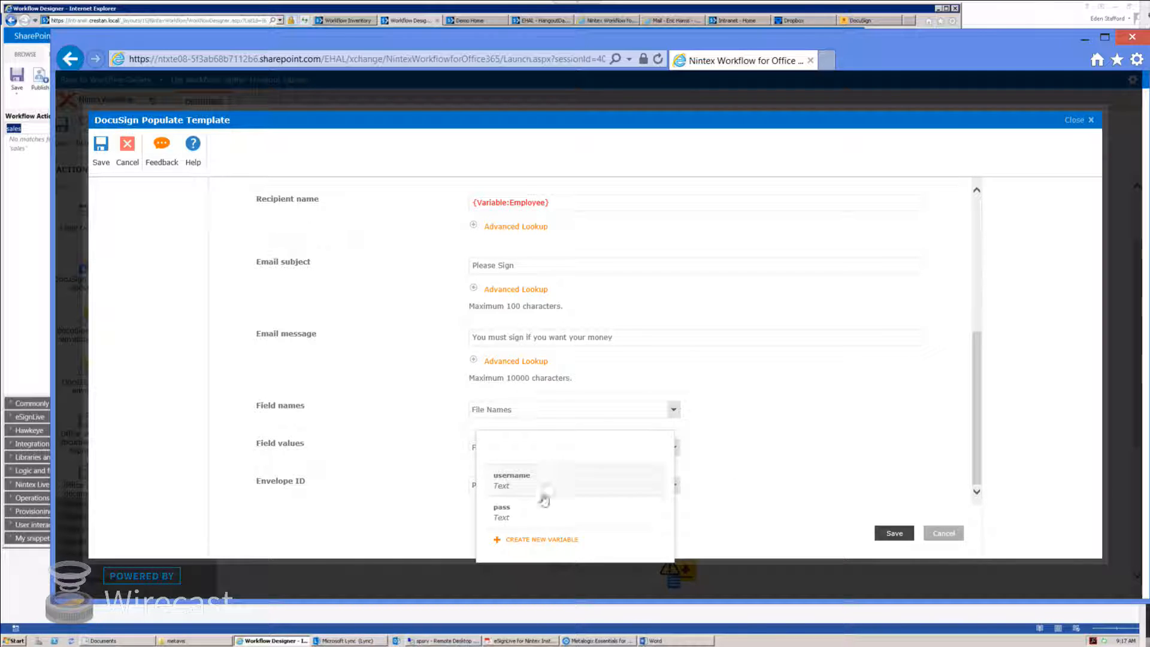
pyautogui.click(547, 537)
pyautogui.write('Env')
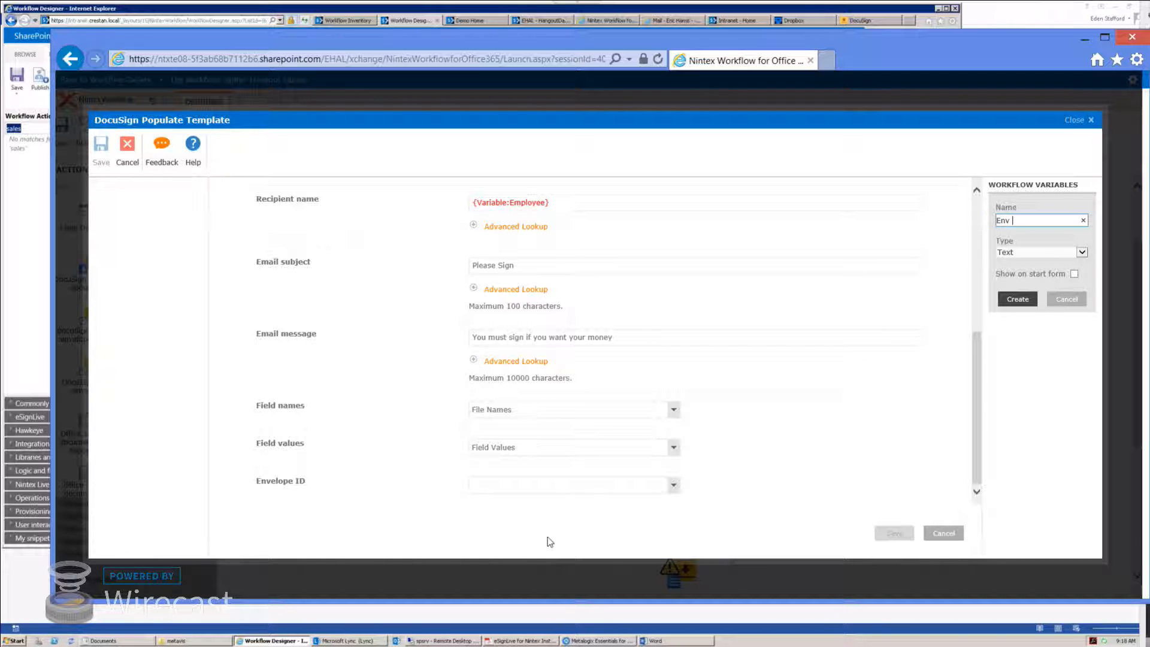
pyautogui.write('ID')
pyautogui.press('Return')
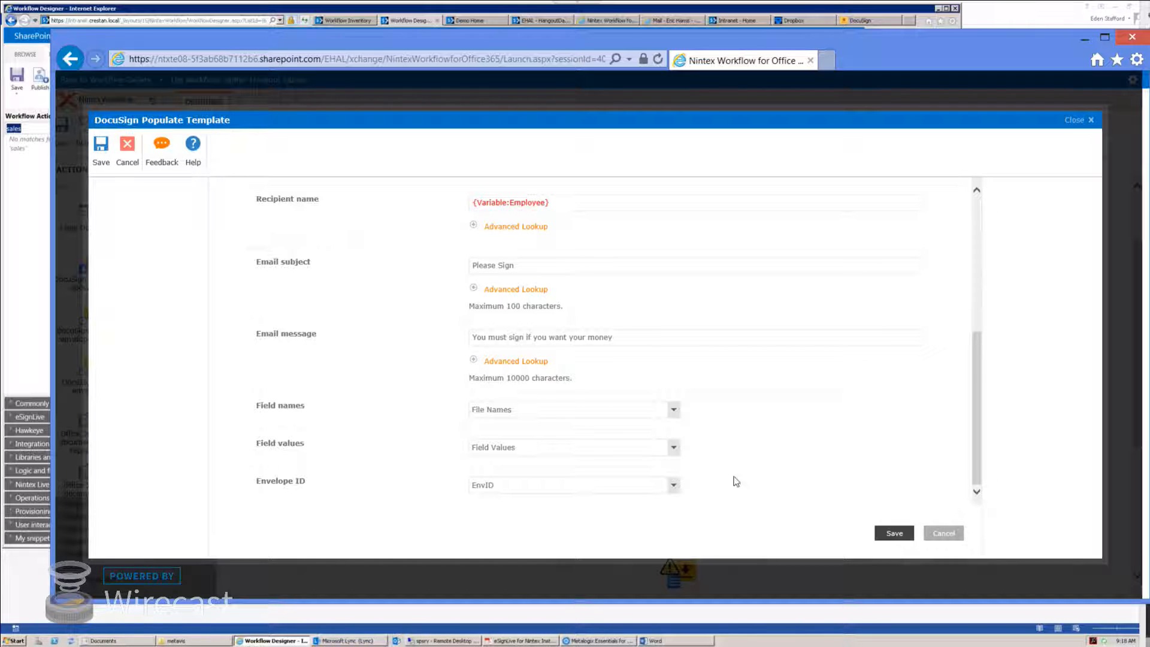
pyautogui.click(894, 533)
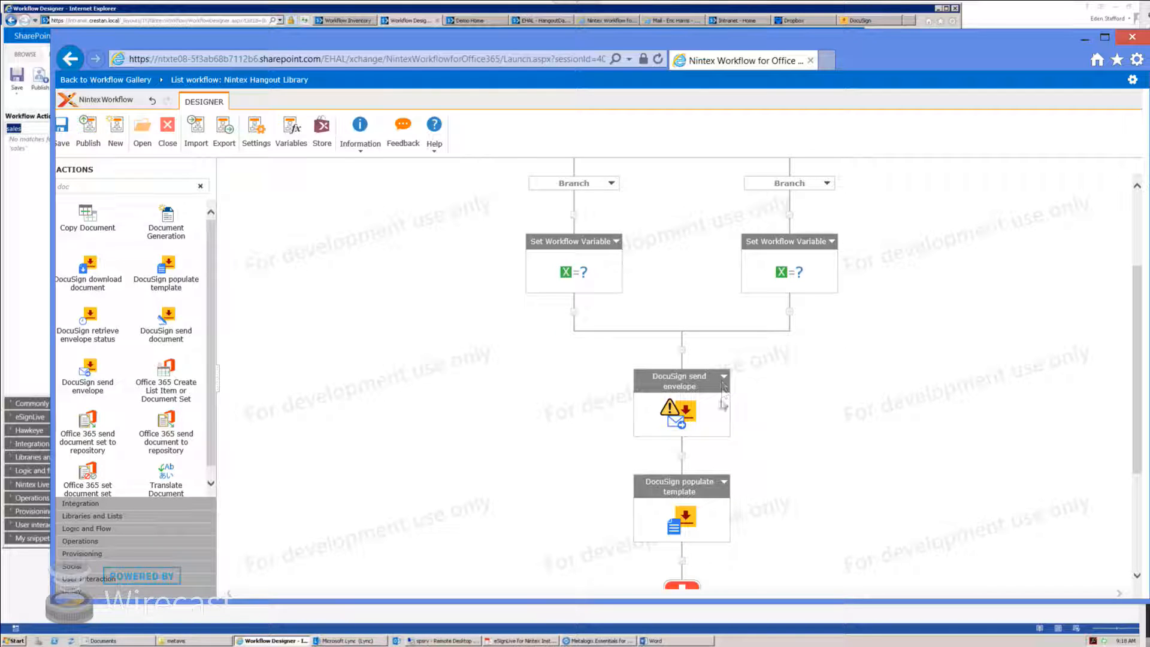
# Step: Delete the DocuSign send envelope action
pyautogui.click(723, 378)
pyautogui.click(749, 411)
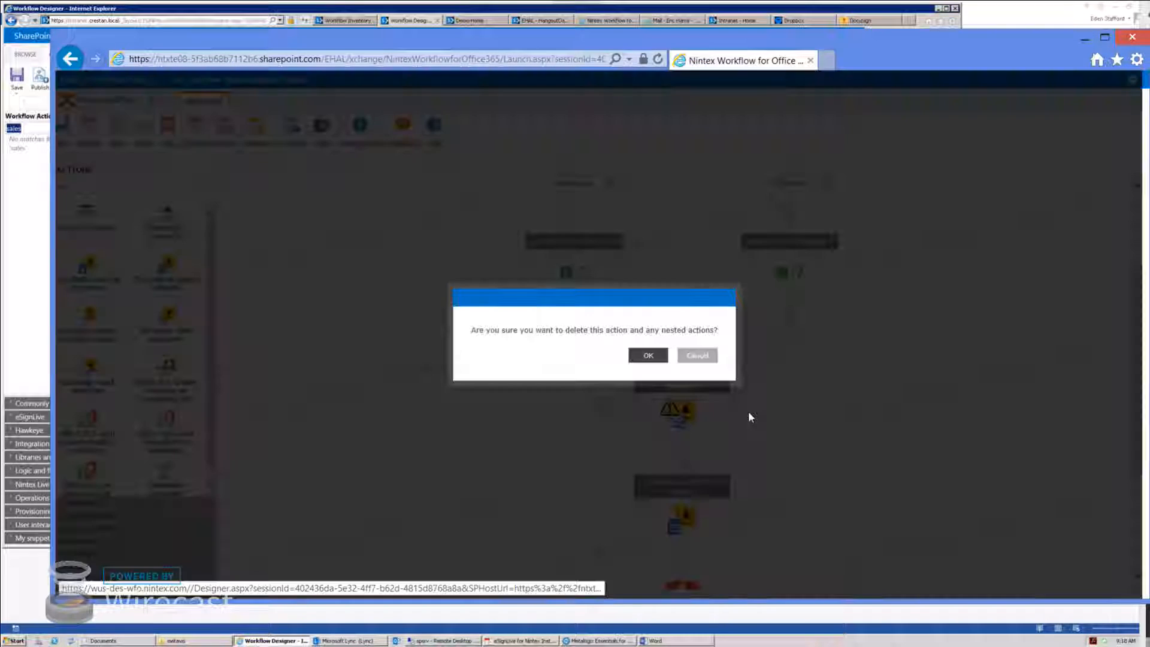
pyautogui.click(649, 356)
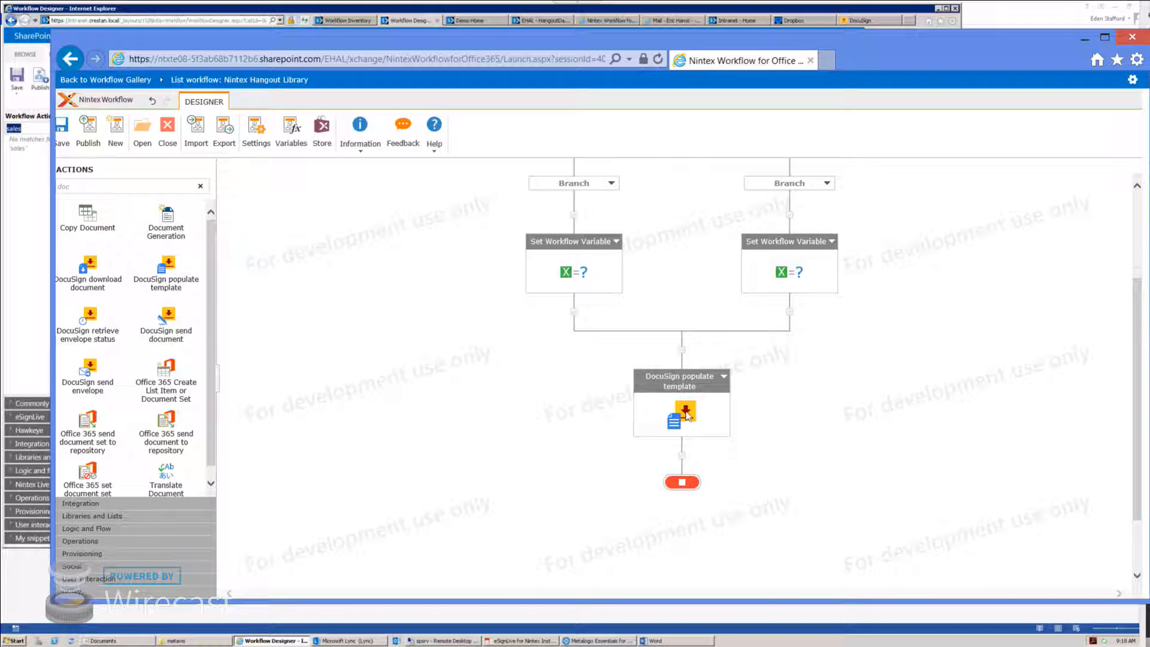
# Step: Retitle the left Set Workflow Variable action 'set username' and the right one 'set pass'
pyautogui.scroll(2, 597, 377)
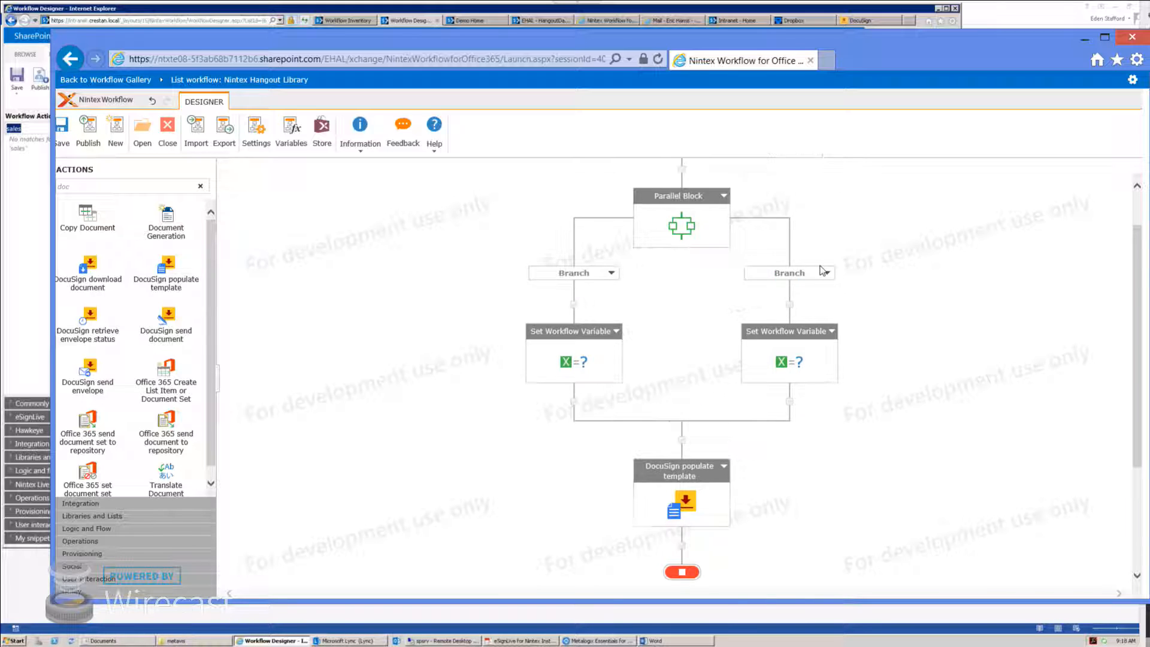
pyautogui.doubleClick(586, 333)
pyautogui.write('set username')
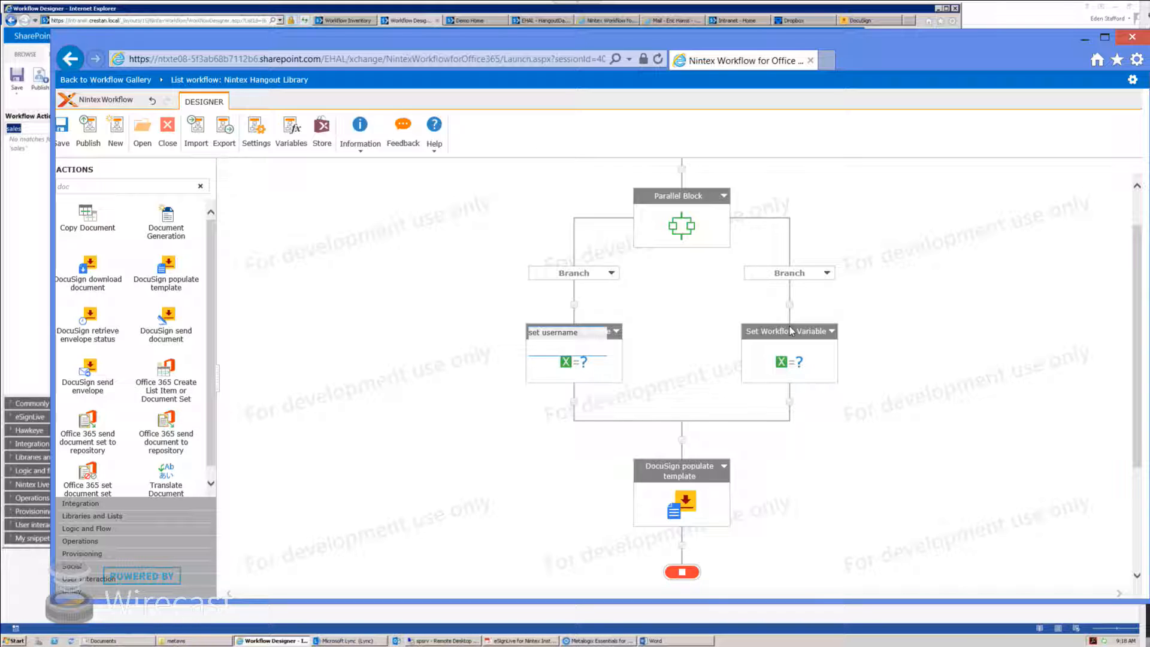
pyautogui.doubleClick(788, 333)
pyautogui.write('set')
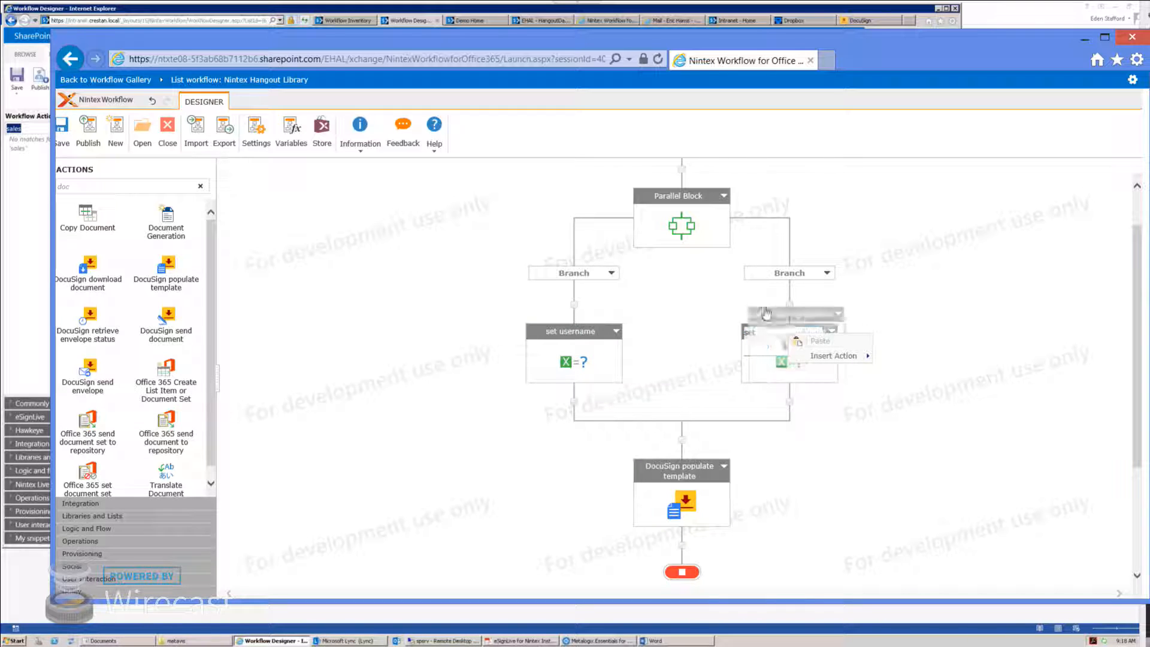
pyautogui.click(783, 333)
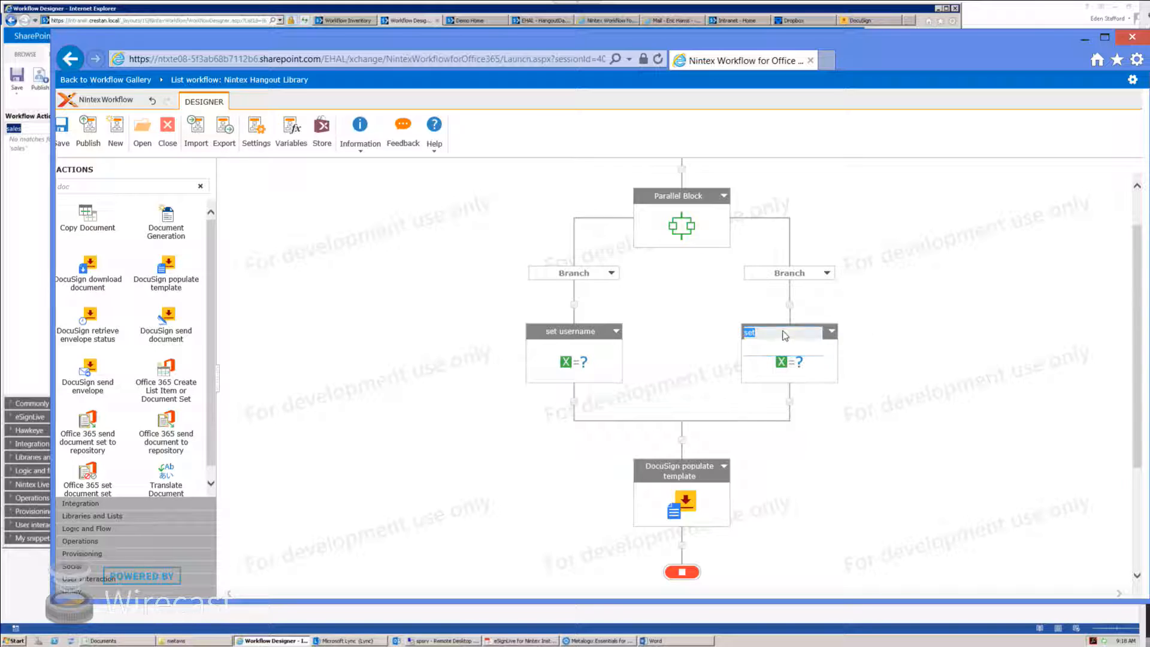
pyautogui.write('pass')
pyautogui.press('Return')
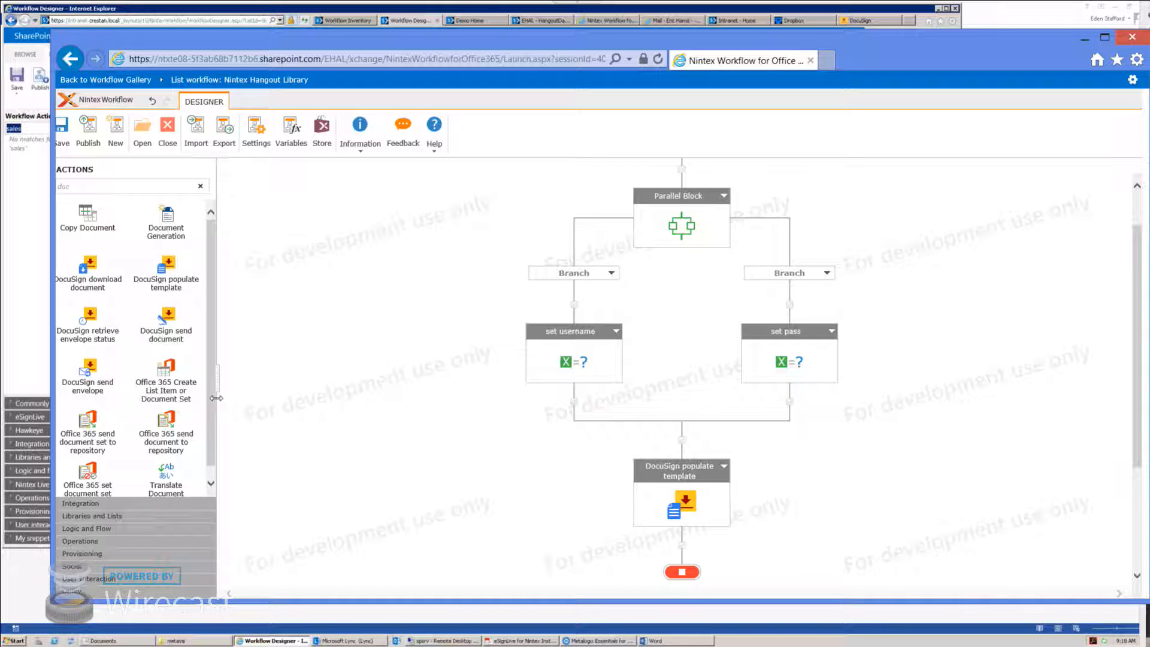
# Step: Place DocuSign retrieve envelope status and, via a 'log' search, Log to History List under populate template
pyautogui.moveTo(90, 320); pyautogui.dragTo(683, 542)
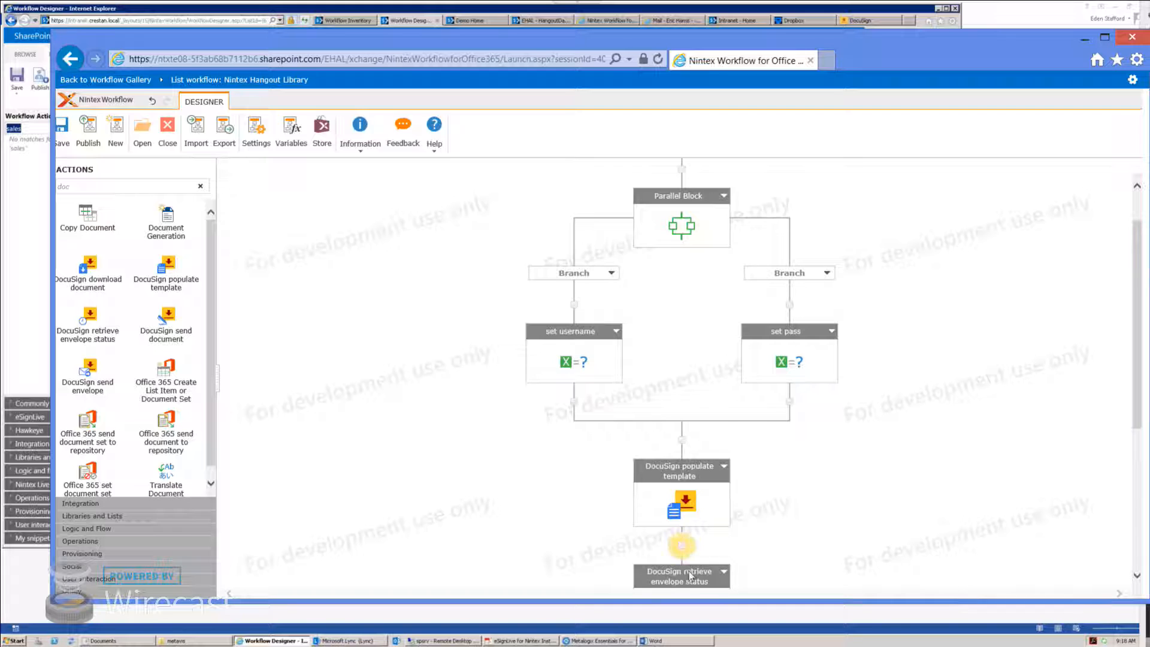
pyautogui.scroll(-1, 744, 534)
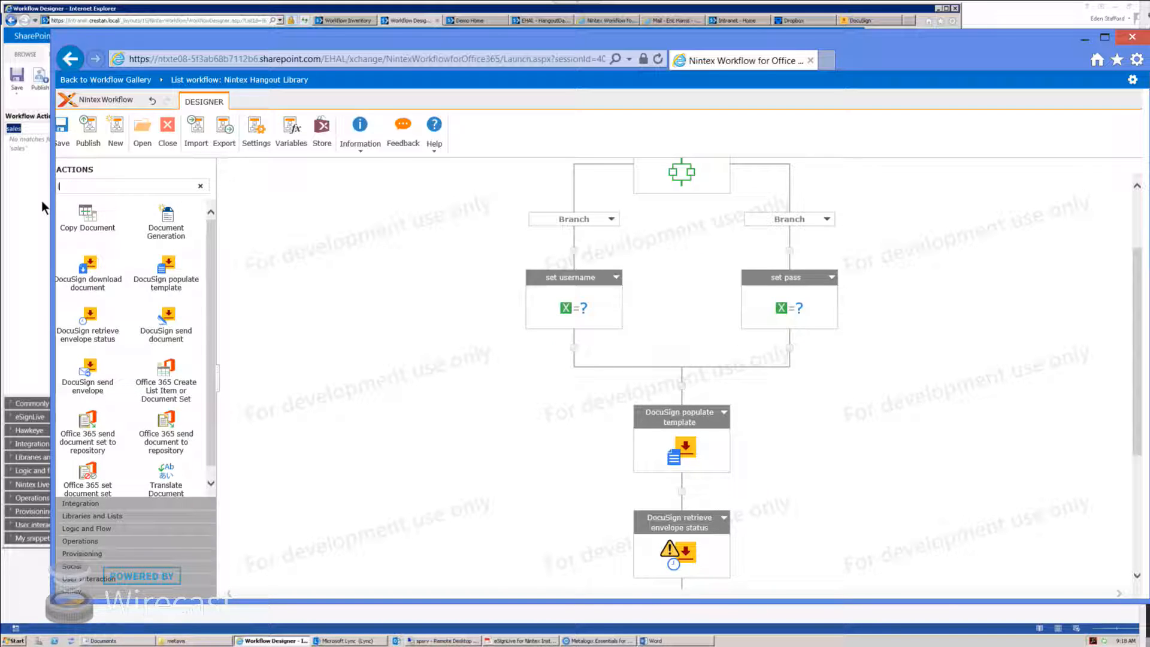
pyautogui.write('log hist')
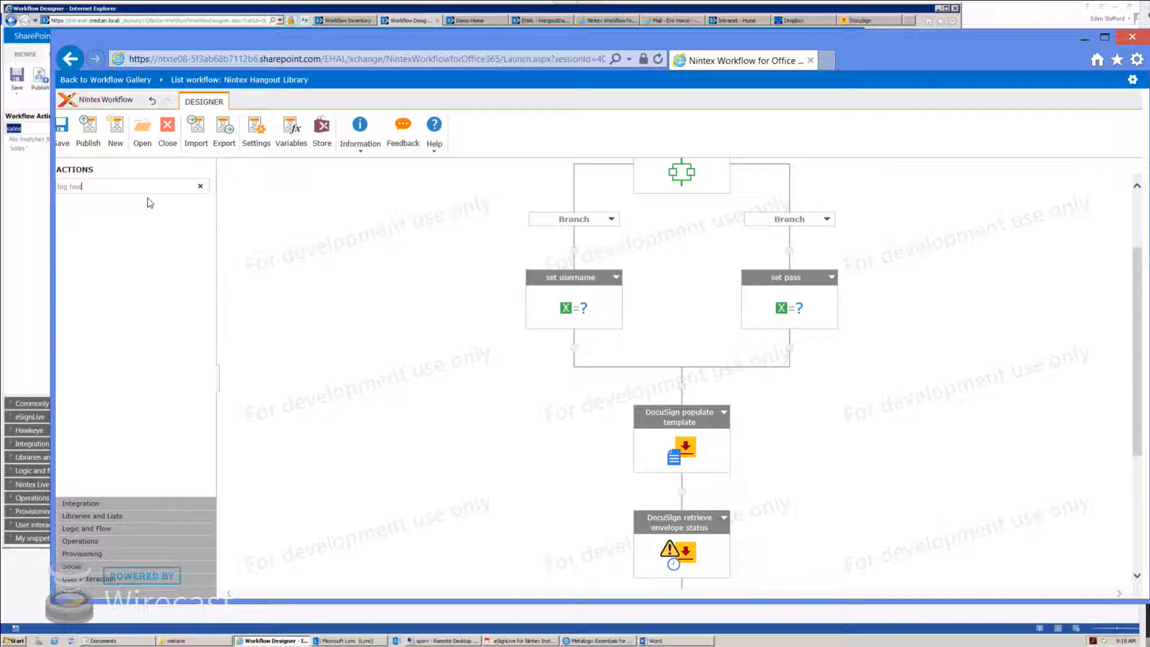
pyautogui.moveTo(93, 186); pyautogui.dragTo(9, 189)
pyautogui.write('log')
pyautogui.moveTo(98, 234); pyautogui.dragTo(683, 493)
pyautogui.rightClick(678, 545)
# Step: Set the Log to History List message to the EnvID workflow variable and save it
pyautogui.doubleClick(668, 543)
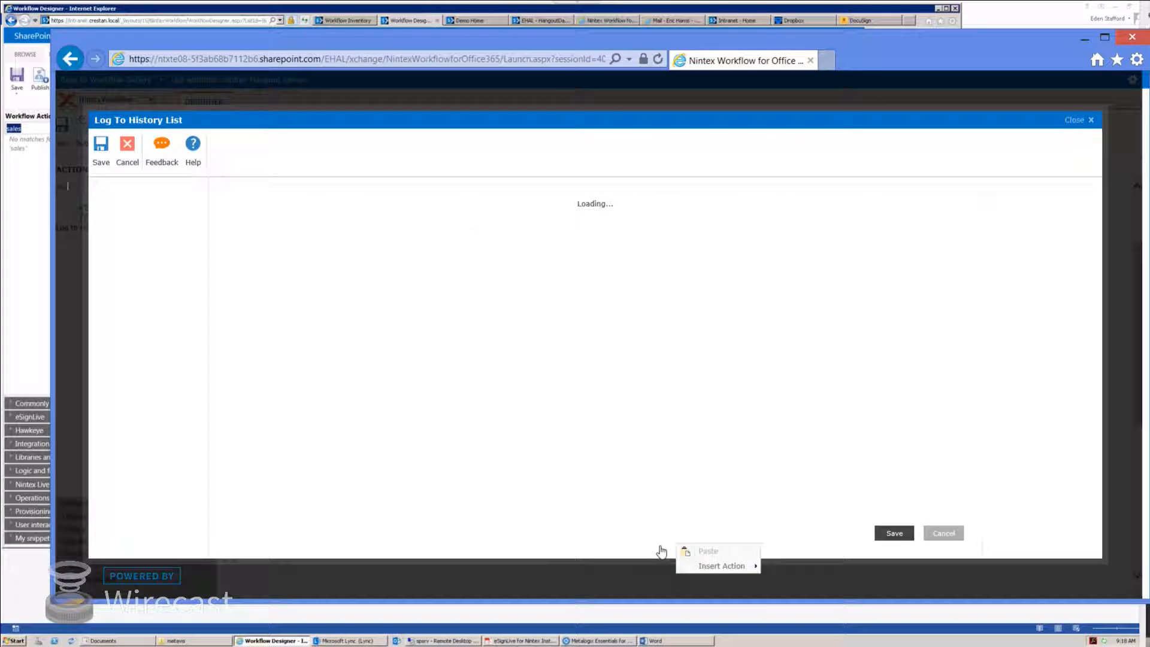
pyautogui.click(515, 236)
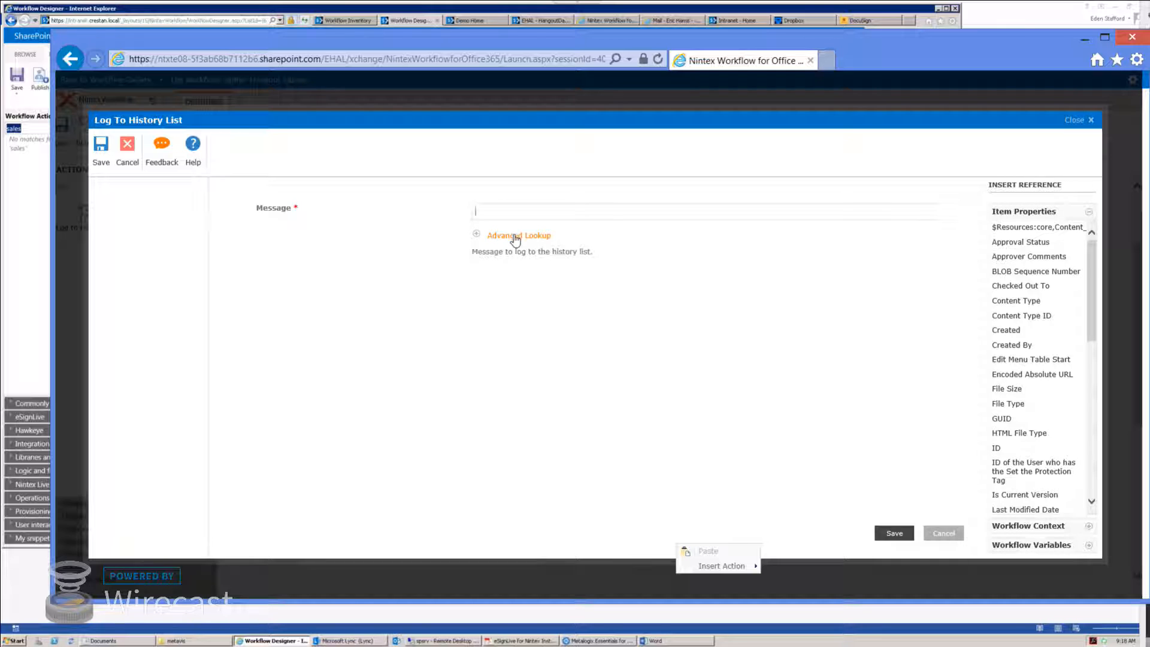
pyautogui.click(515, 237)
pyautogui.click(638, 269)
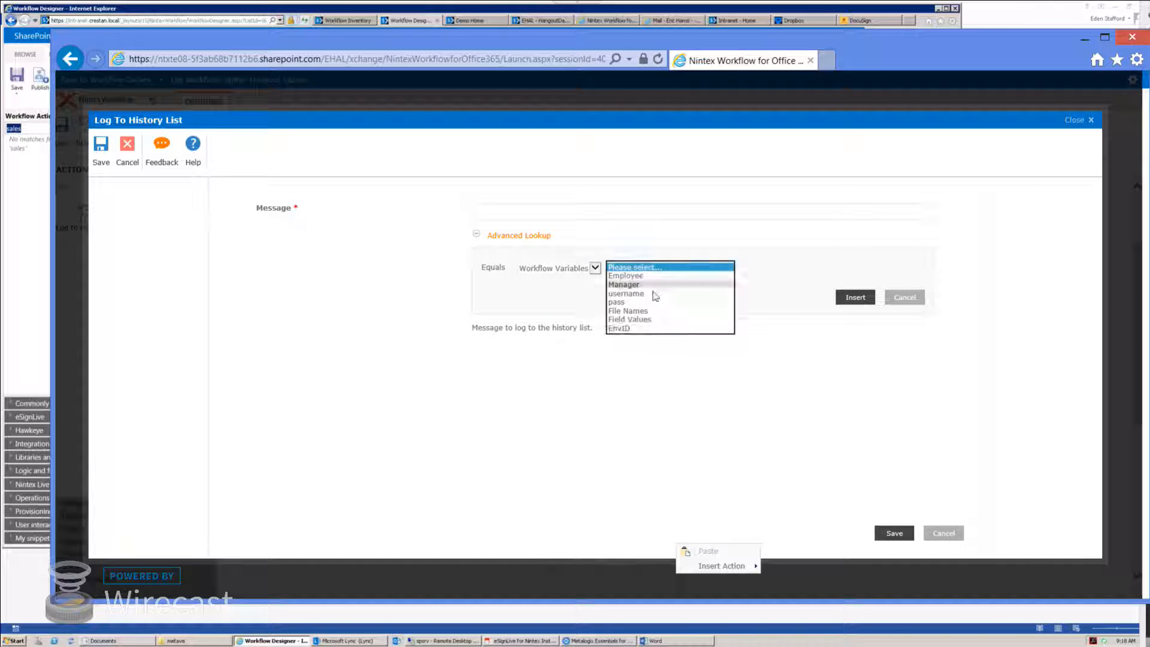
pyautogui.click(635, 328)
pyautogui.click(856, 297)
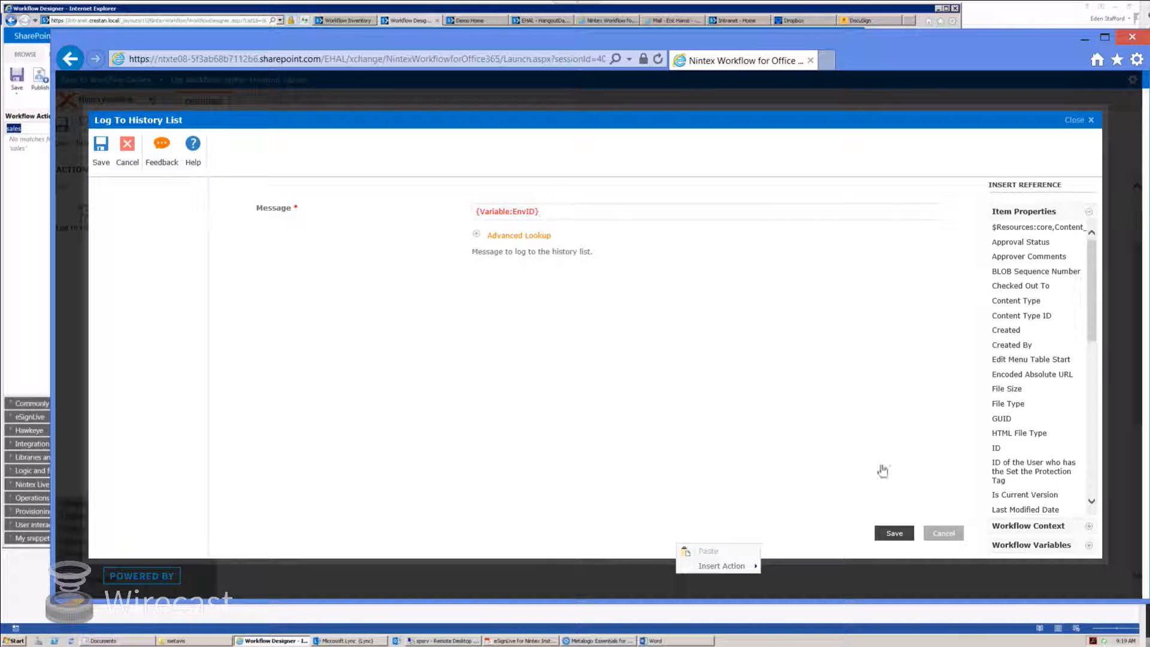
pyautogui.click(891, 532)
pyautogui.scroll(-3, 750, 485)
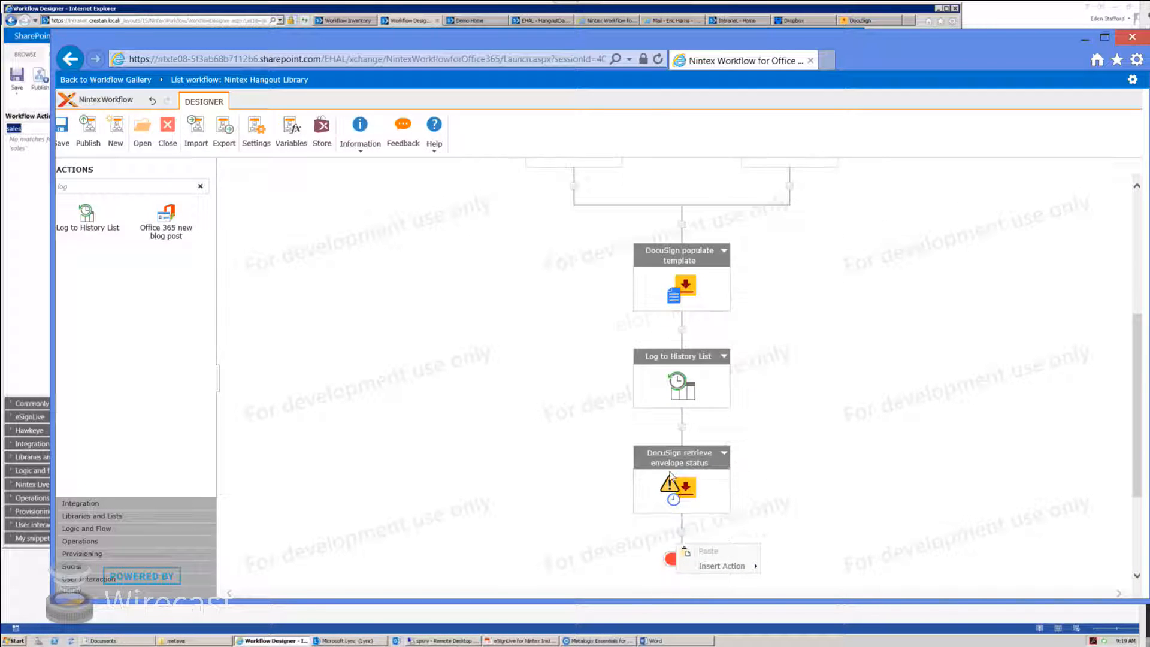
# Step: Set the authorizing user to username and the Envelope ID to the EnvID variable
pyautogui.doubleClick(685, 490)
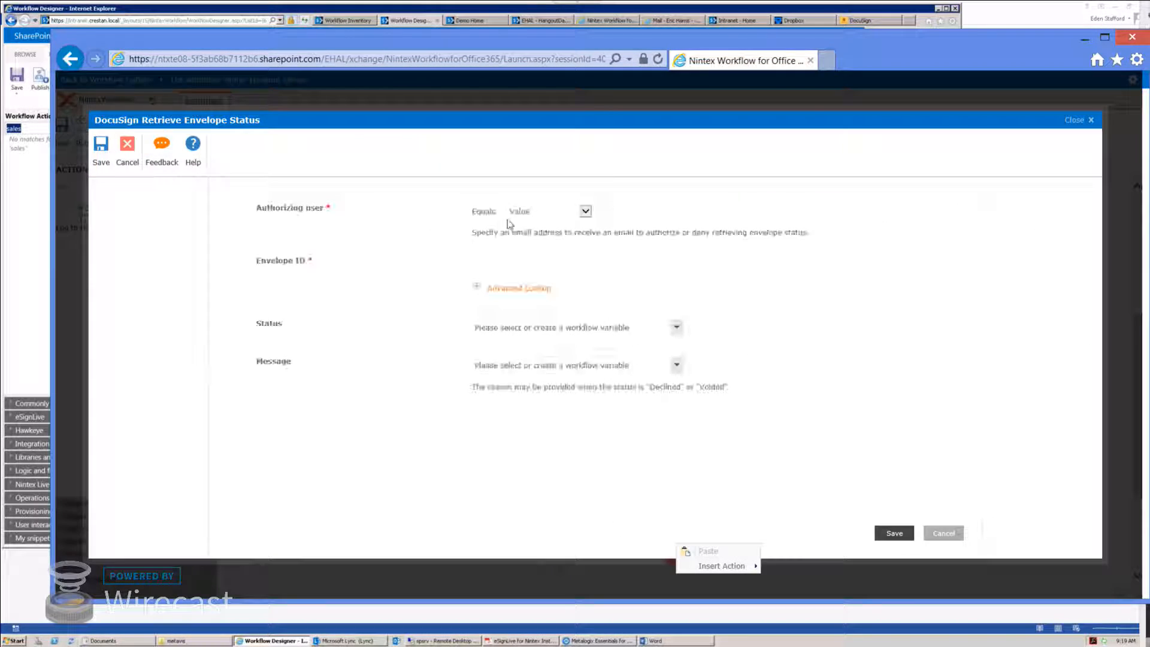
pyautogui.click(585, 211)
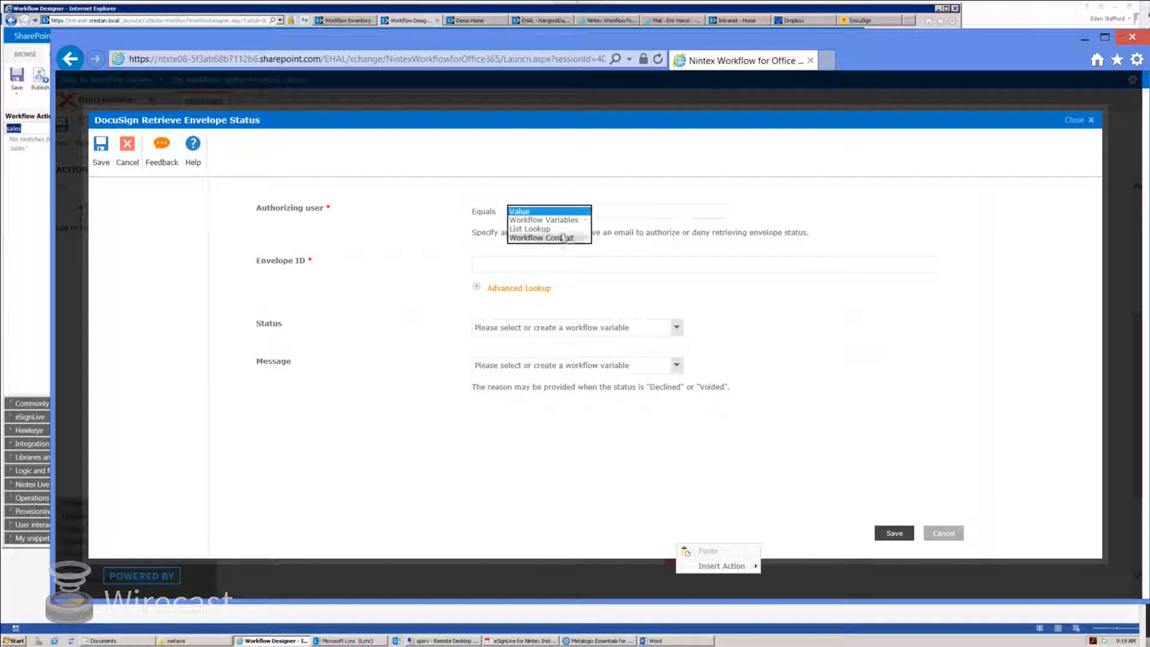
pyautogui.click(563, 234)
pyautogui.click(634, 214)
pyautogui.click(634, 223)
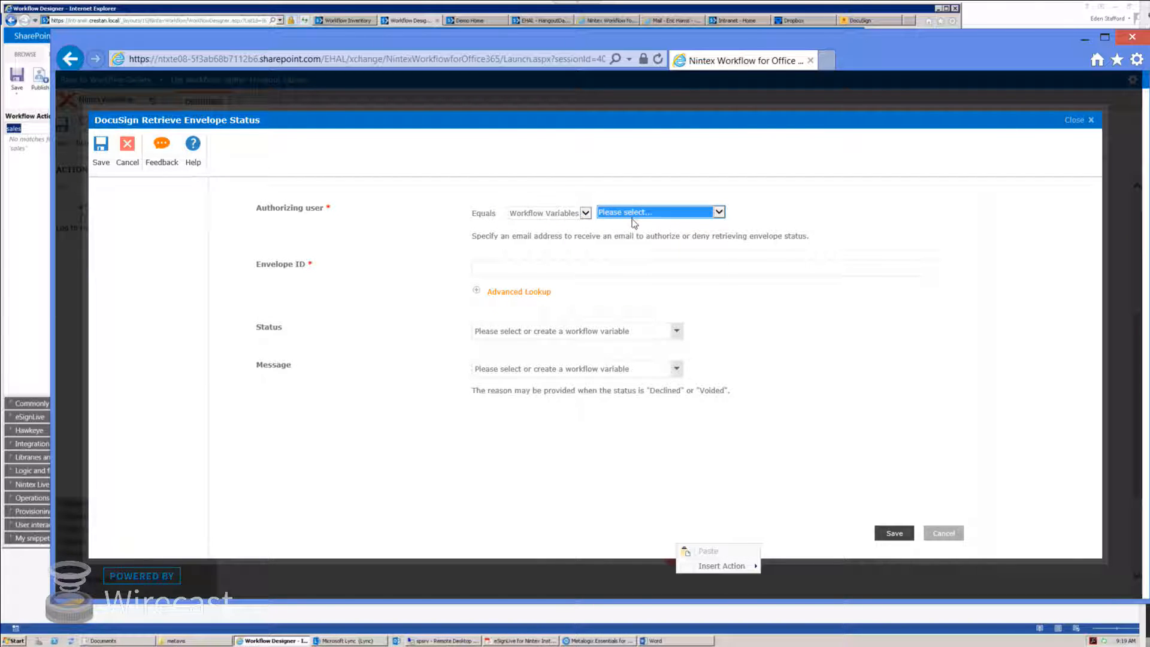
pyautogui.click(629, 214)
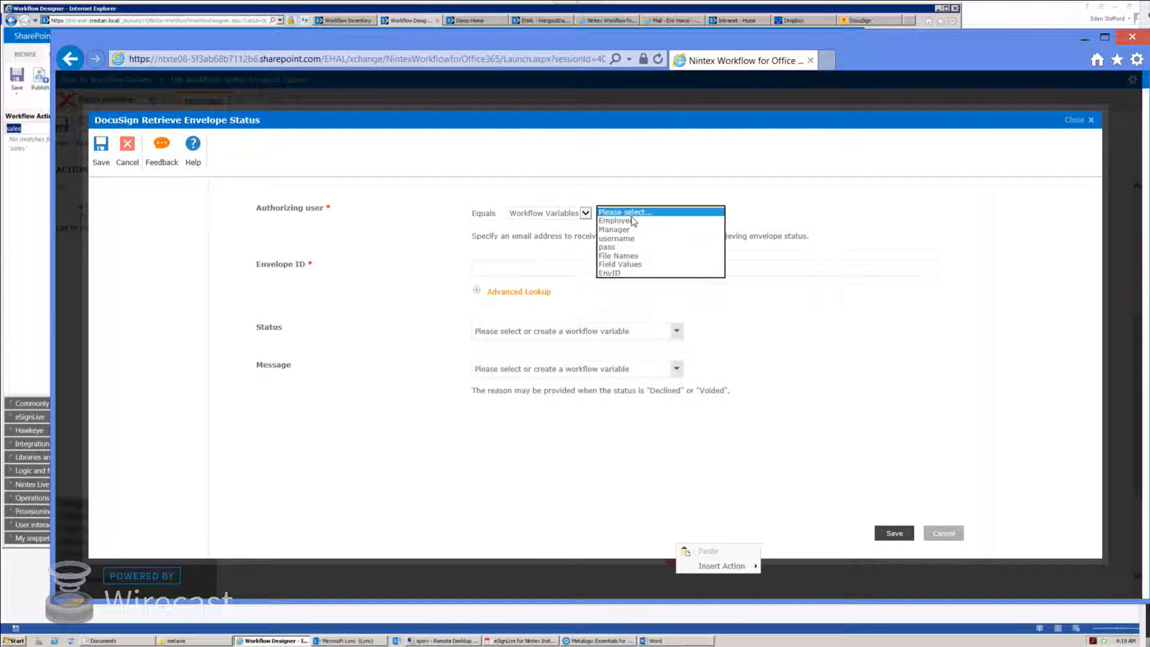
pyautogui.click(629, 255)
pyautogui.click(493, 270)
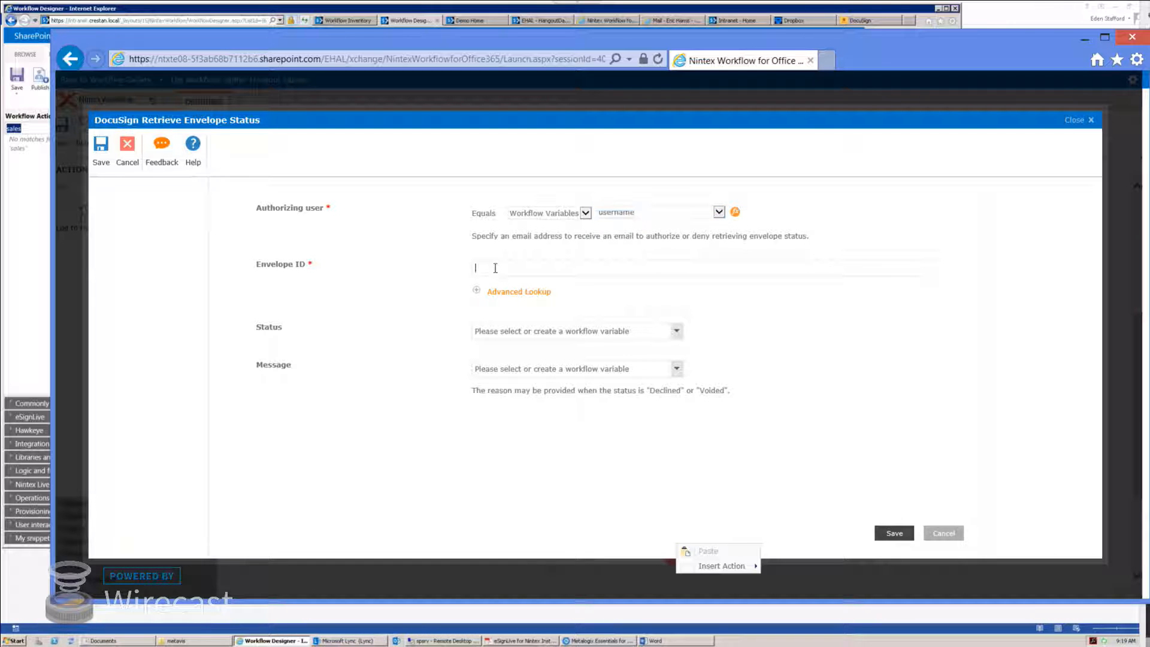
pyautogui.click(516, 292)
pyautogui.click(634, 327)
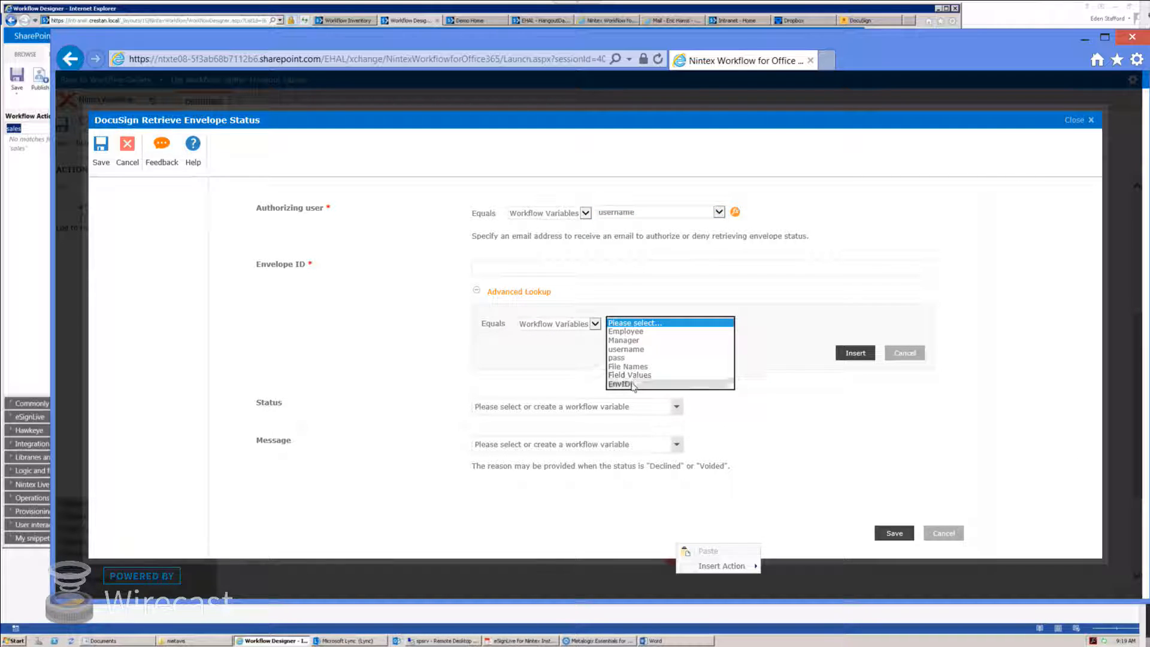
pyautogui.click(635, 379)
pyautogui.click(846, 357)
# Step: Store the outputs in new Status and Message variables and save the action
pyautogui.click(607, 331)
pyautogui.click(543, 481)
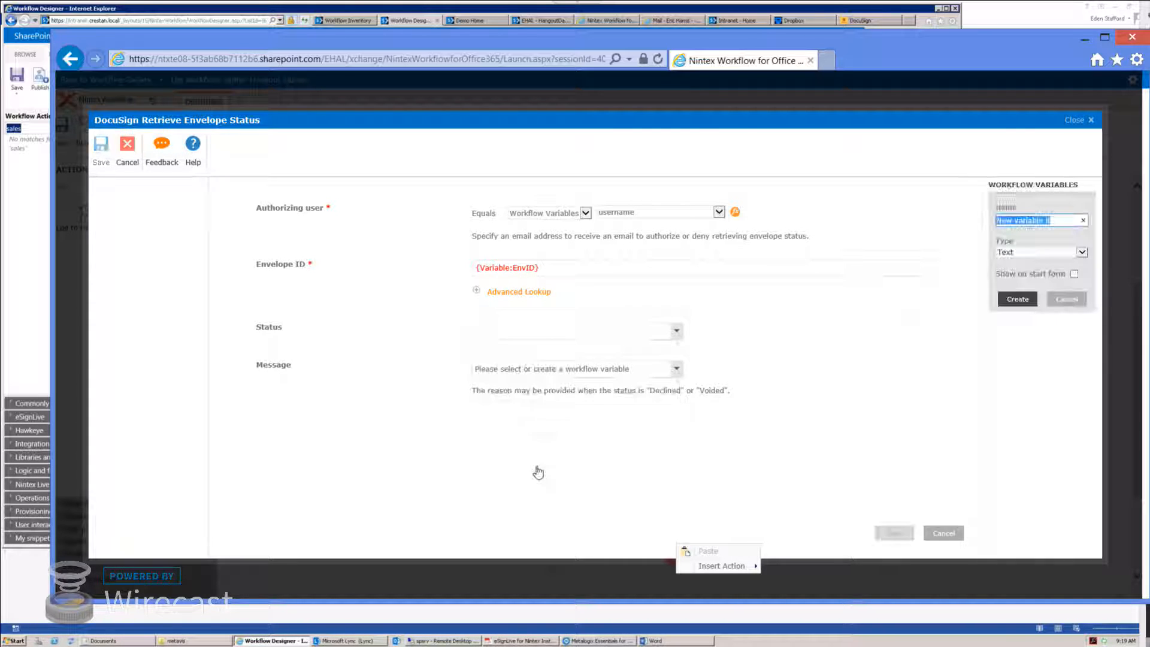
pyautogui.write('sta')
pyautogui.press('BackSpace')
pyautogui.press('BackSpace')
pyautogui.press('BackSpace')
pyautogui.write('Status')
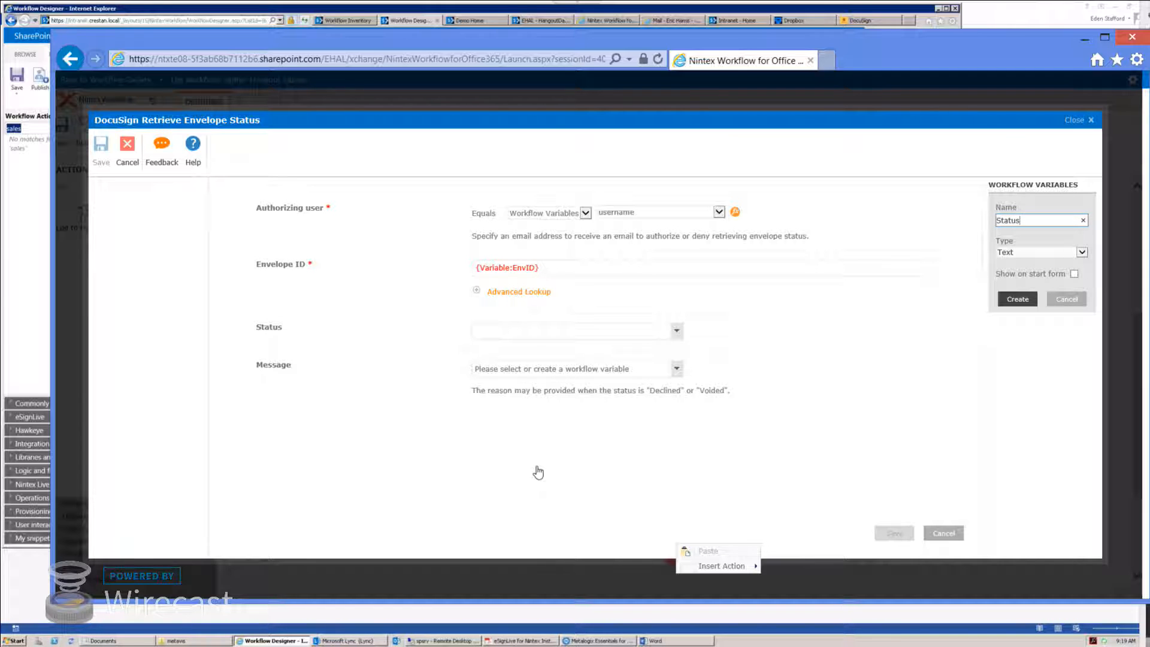
pyautogui.click(1017, 300)
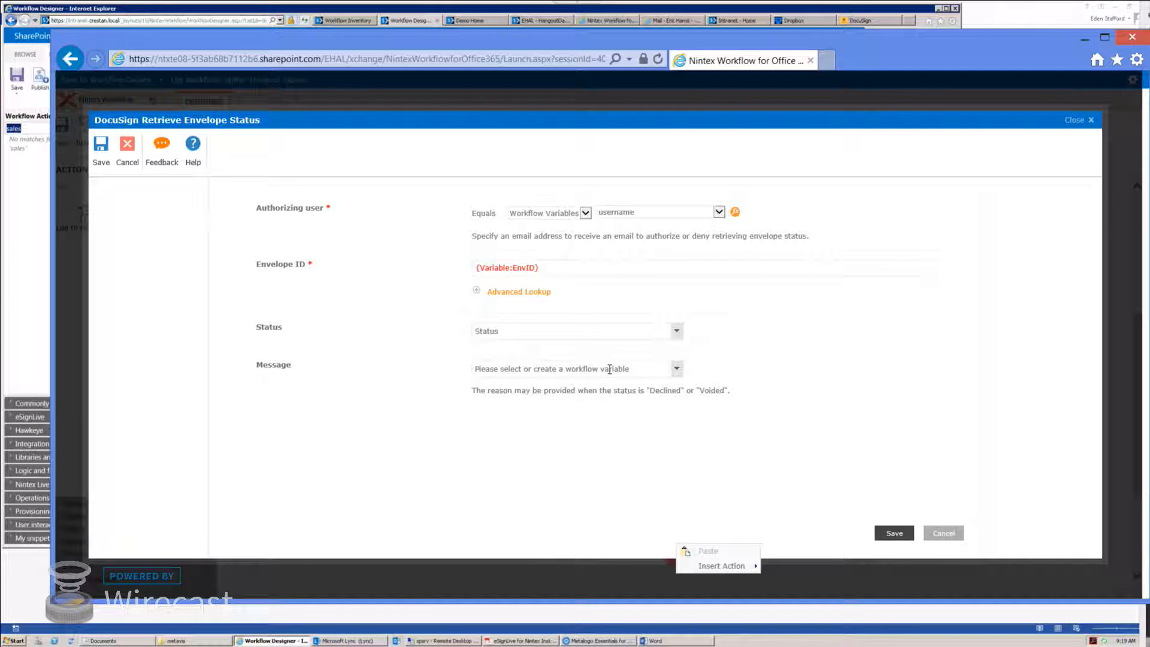
pyautogui.click(677, 368)
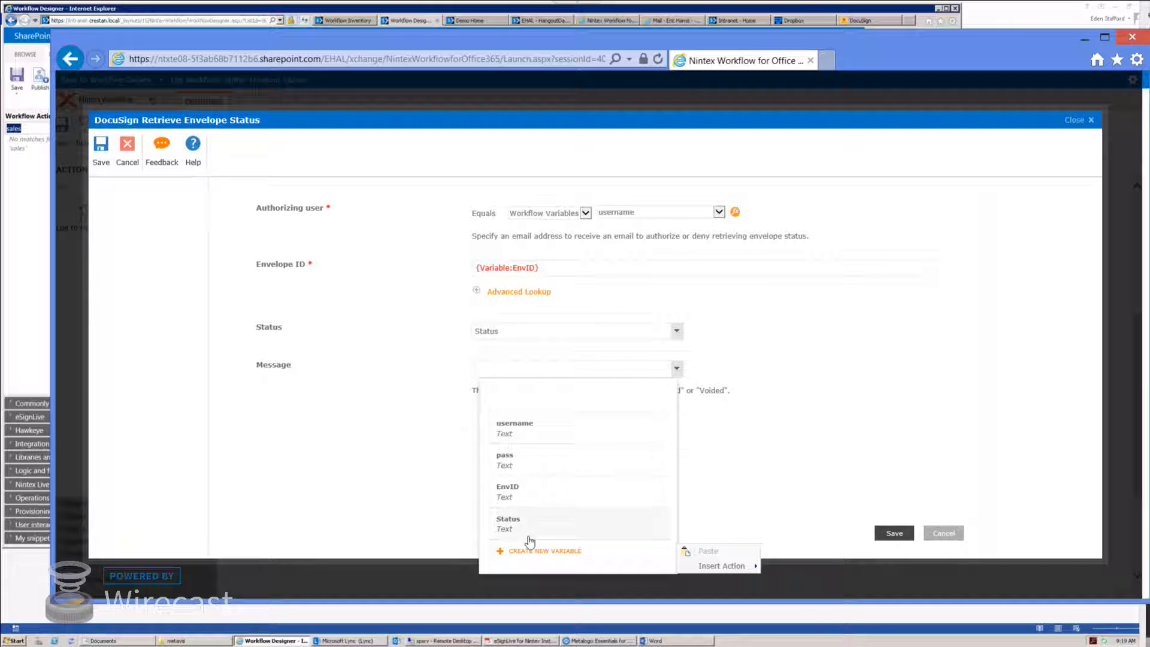
pyautogui.click(535, 558)
pyautogui.write('Message')
pyautogui.click(1017, 300)
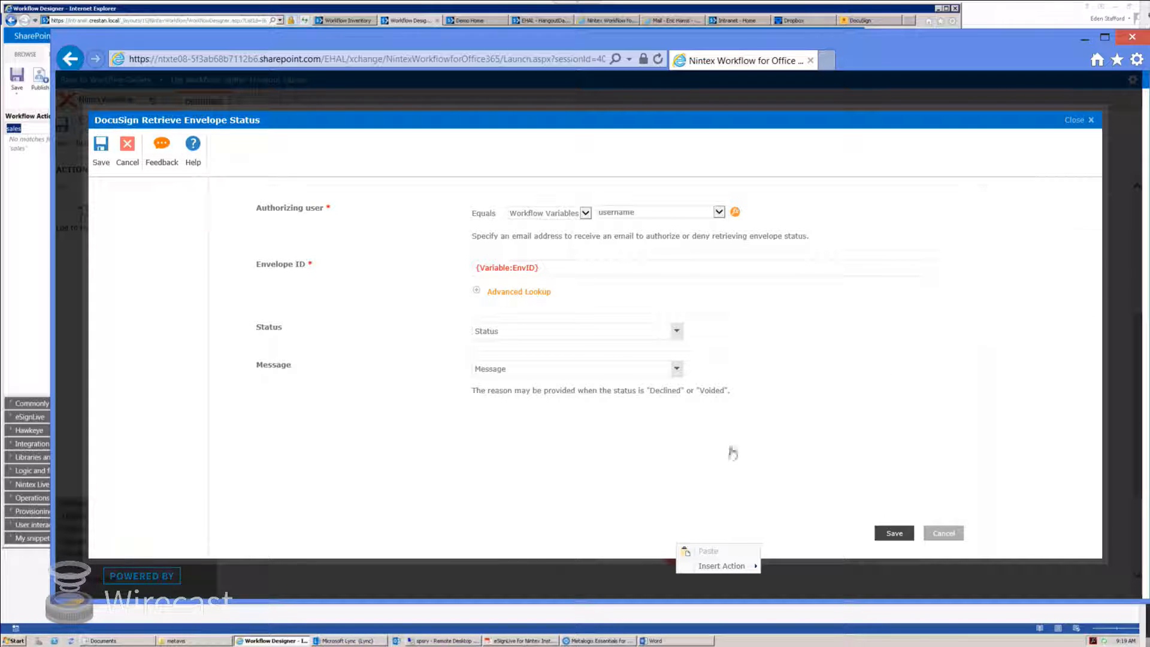
pyautogui.click(893, 533)
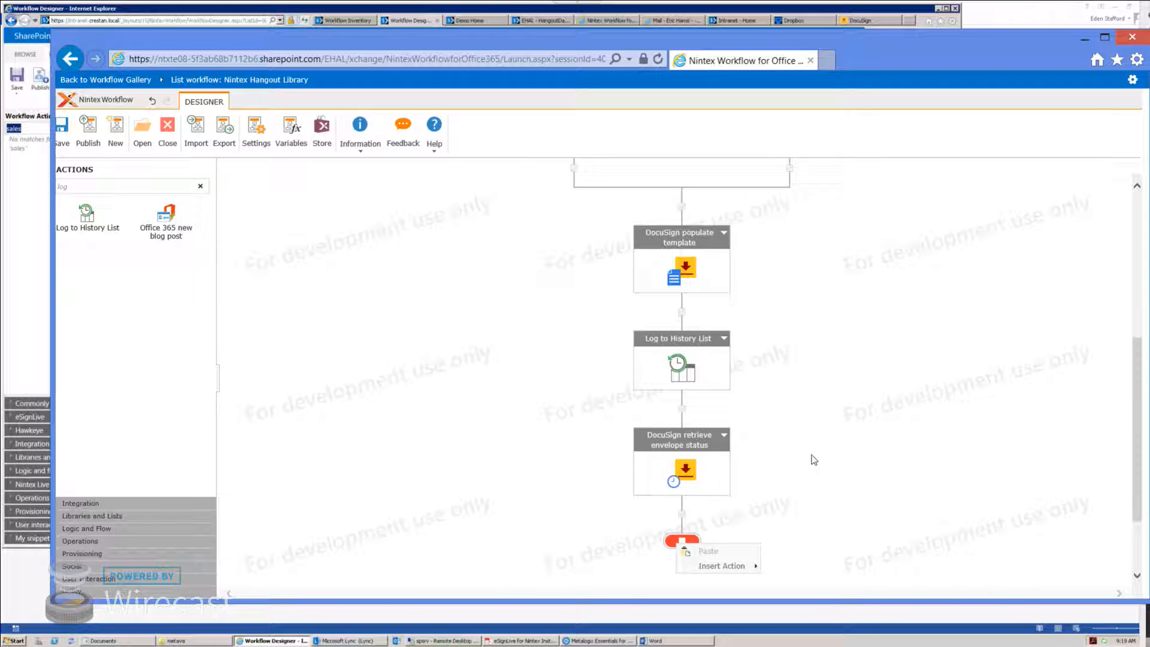
# Step: Drop a second Log to History List action below retrieve envelope status, above the end node
pyautogui.scroll(-2, 813, 459)
pyautogui.moveTo(99, 223); pyautogui.dragTo(681, 424)
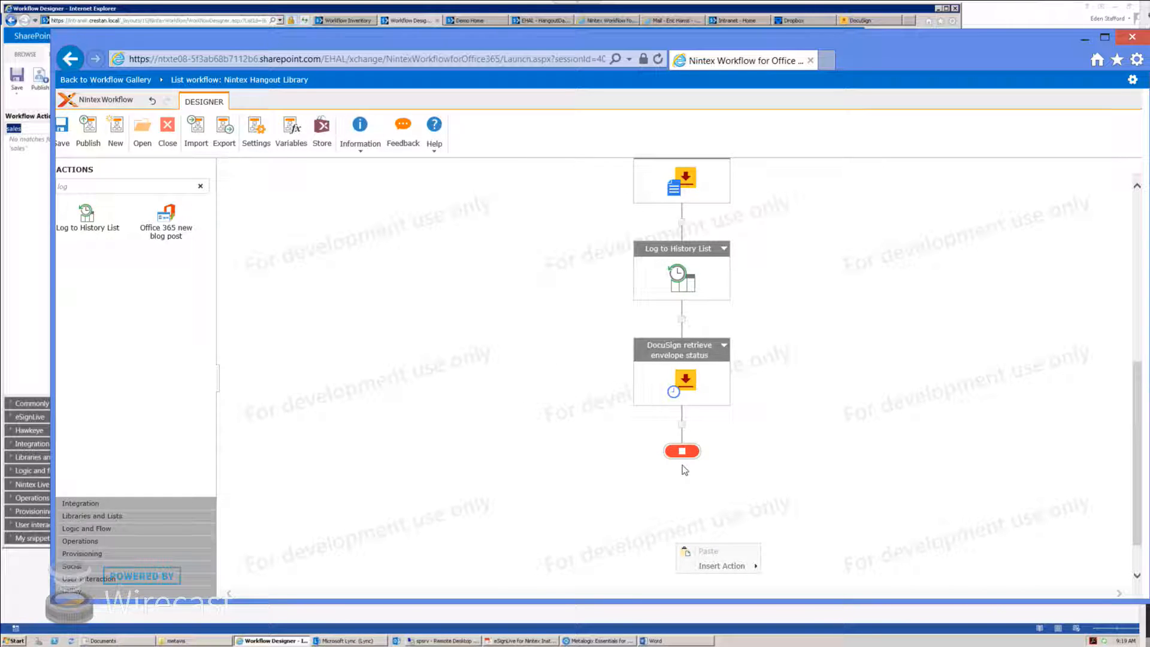
pyautogui.moveTo(110, 211); pyautogui.dragTo(684, 428)
pyautogui.moveTo(90, 222); pyautogui.dragTo(683, 424)
pyautogui.scroll(3, 565, 426)
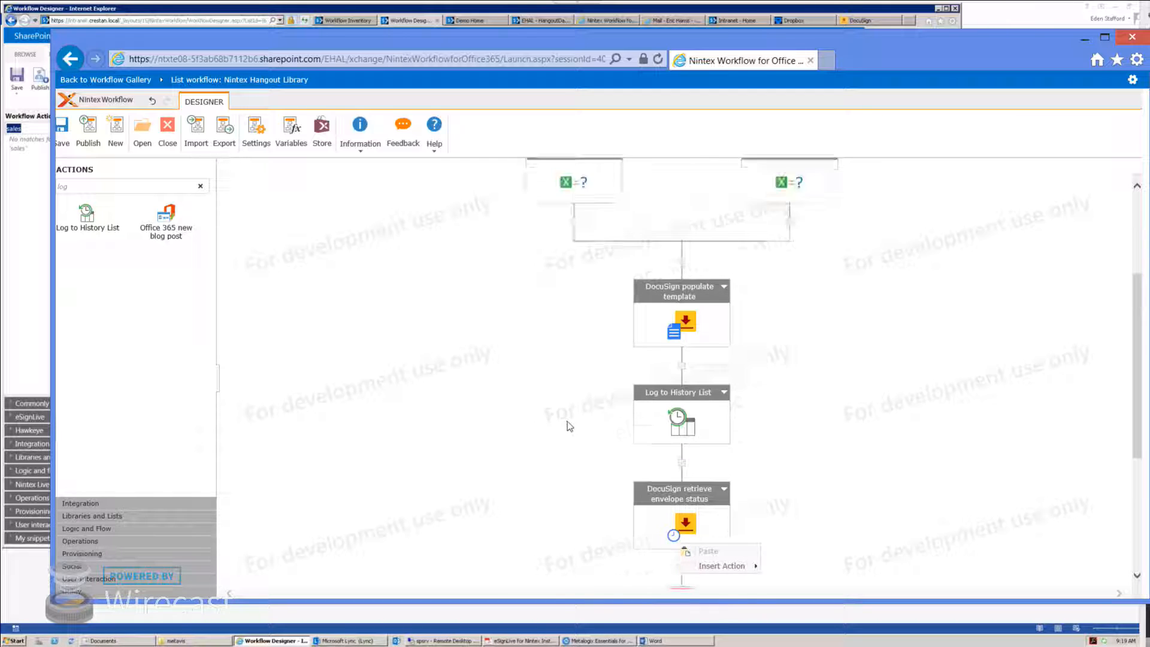
pyautogui.moveTo(744, 568)
pyautogui.moveTo(818, 575)
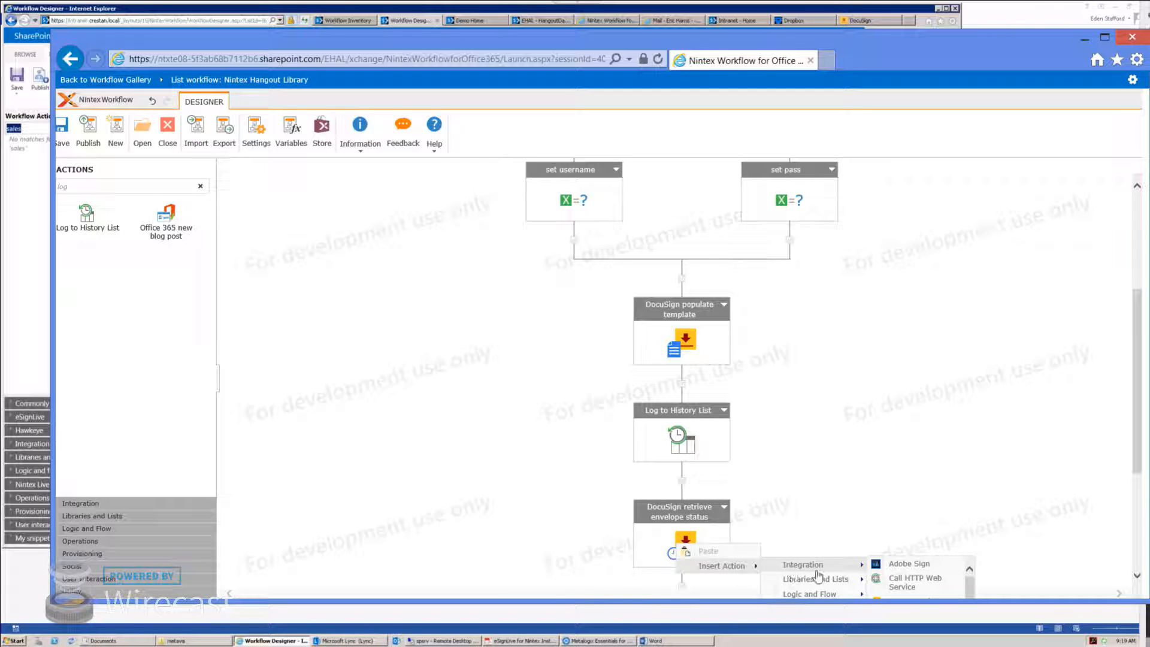
pyautogui.click(910, 567)
pyautogui.scroll(-2, 772, 503)
pyautogui.scroll(5, 766, 503)
pyautogui.scroll(-2, 767, 501)
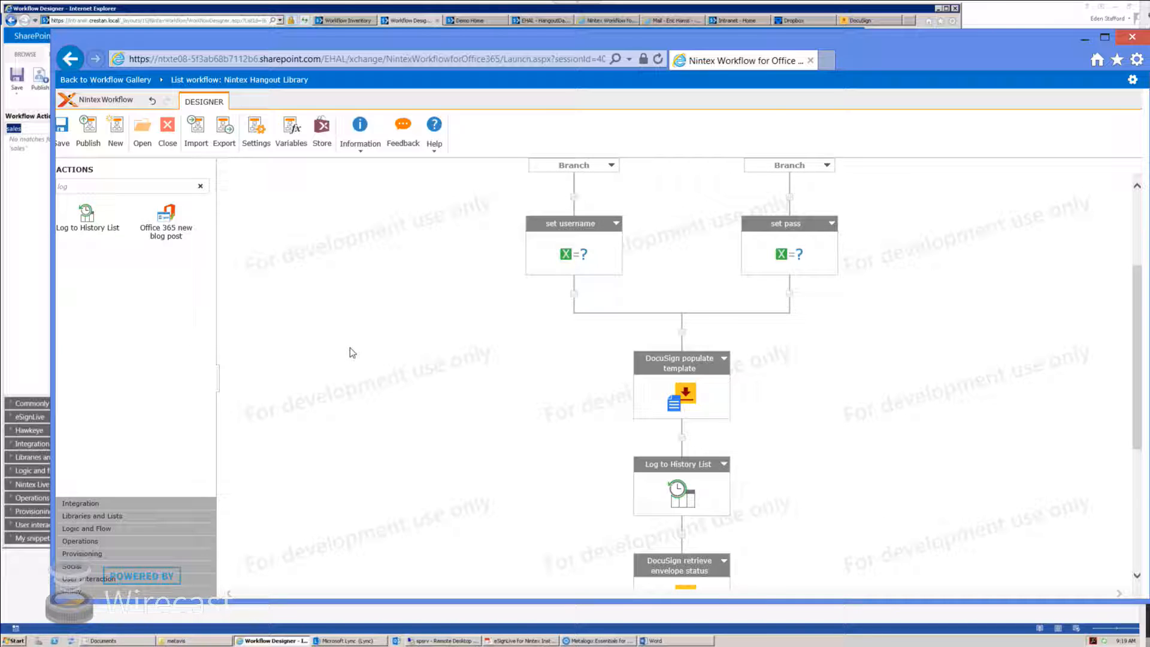
pyautogui.scroll(-2, 351, 353)
pyautogui.moveTo(88, 223)
pyautogui.mouseDown()
pyautogui.moveTo(461, 455)
pyautogui.moveTo(733, 550)
pyautogui.moveTo(682, 534)
pyautogui.mouseUp()
pyautogui.scroll(-2, 748, 524)
# Step: Start the log message with the label ENVID and the EnvID variable reference
pyautogui.doubleClick(684, 490)
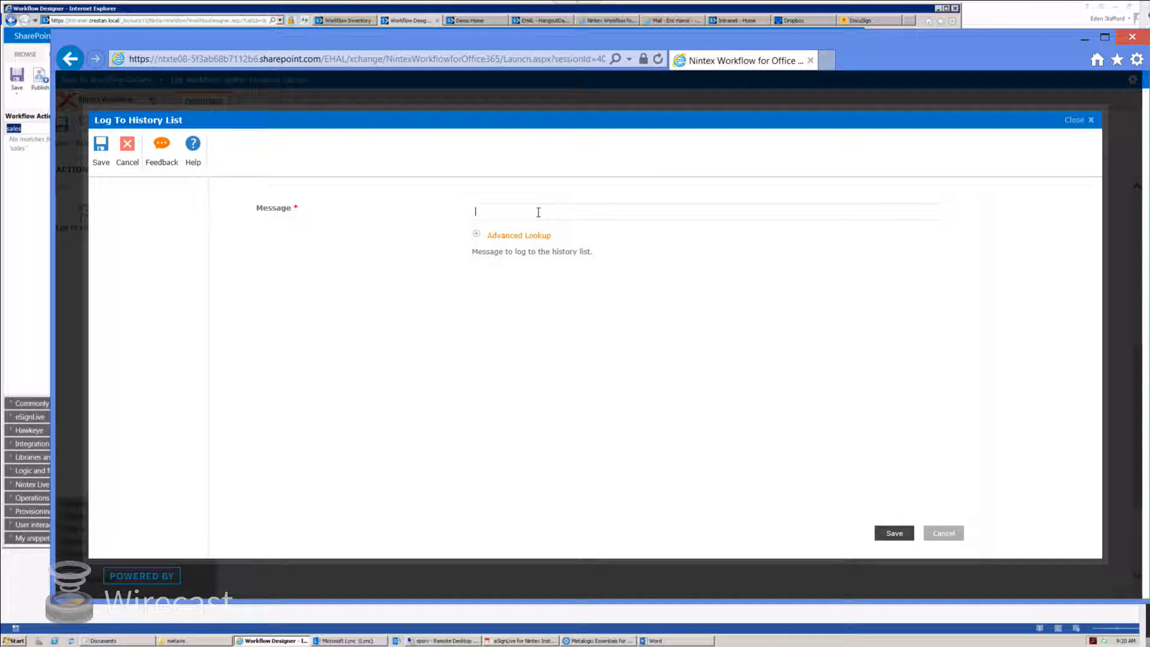
pyautogui.click(519, 235)
pyautogui.click(633, 269)
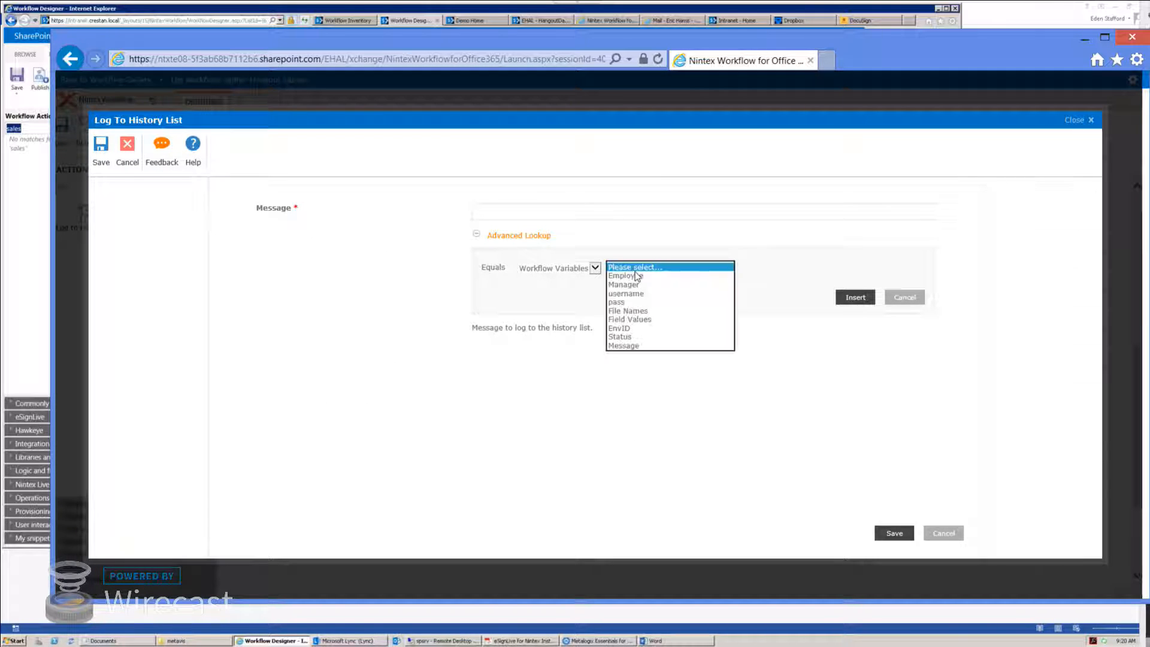
pyautogui.click(636, 329)
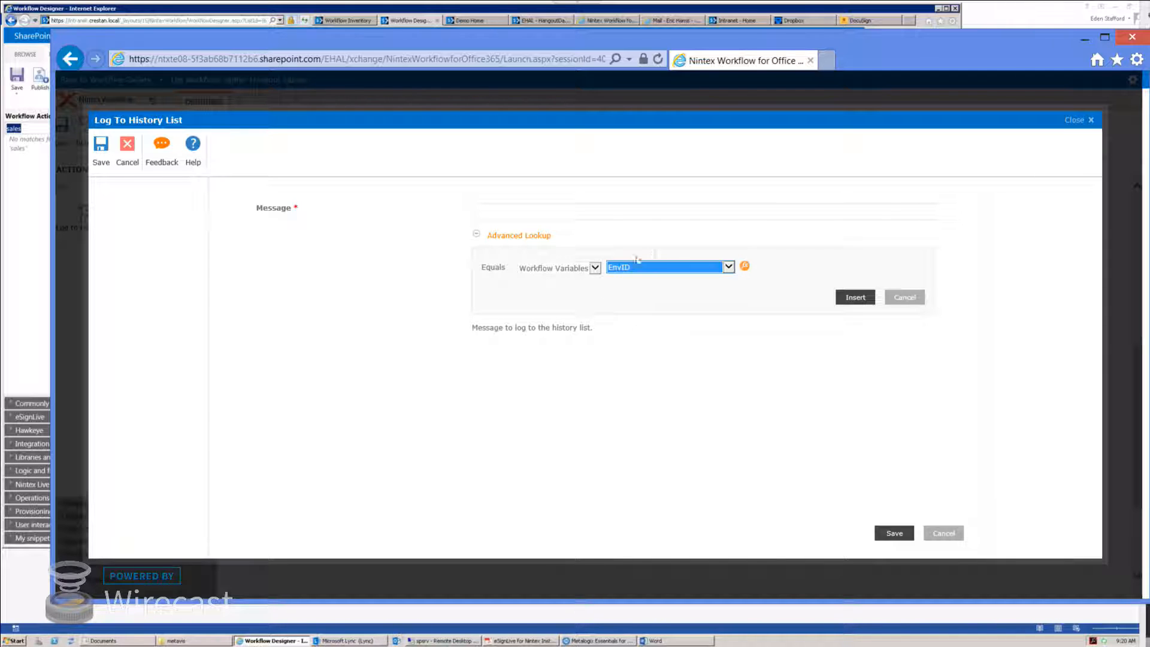
pyautogui.click(855, 300)
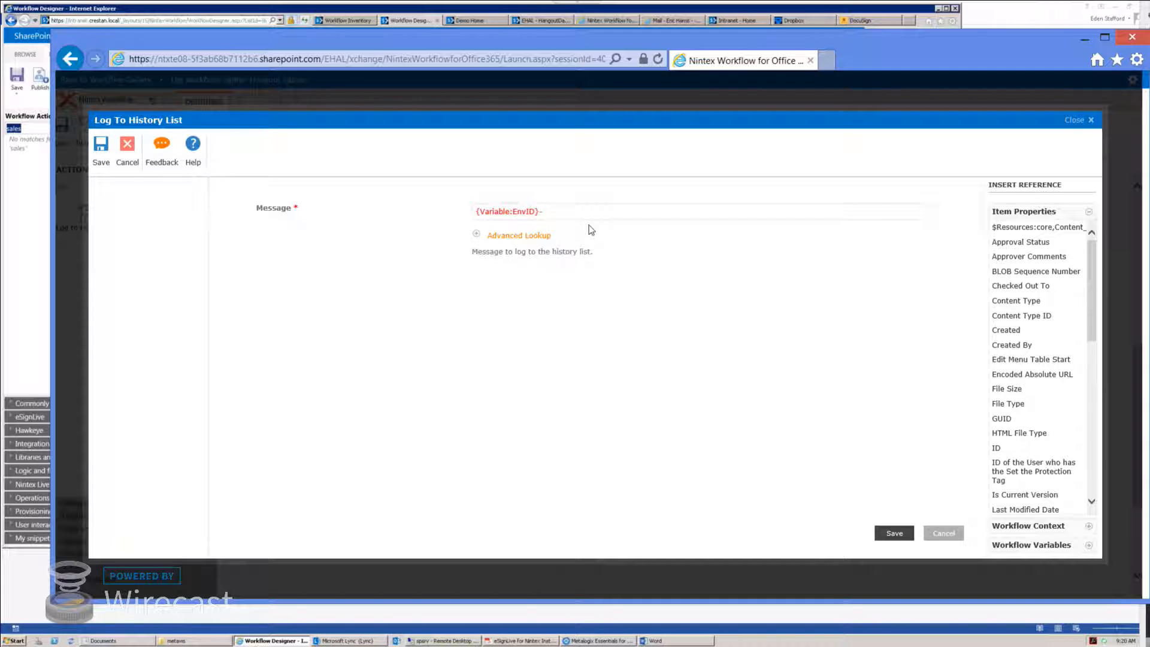
pyautogui.write('ENVID')
pyautogui.press('End')
pyautogui.write('%')
# Step: Append the Status and Message variable references, separated by '|', and save the log action
pyautogui.click(536, 235)
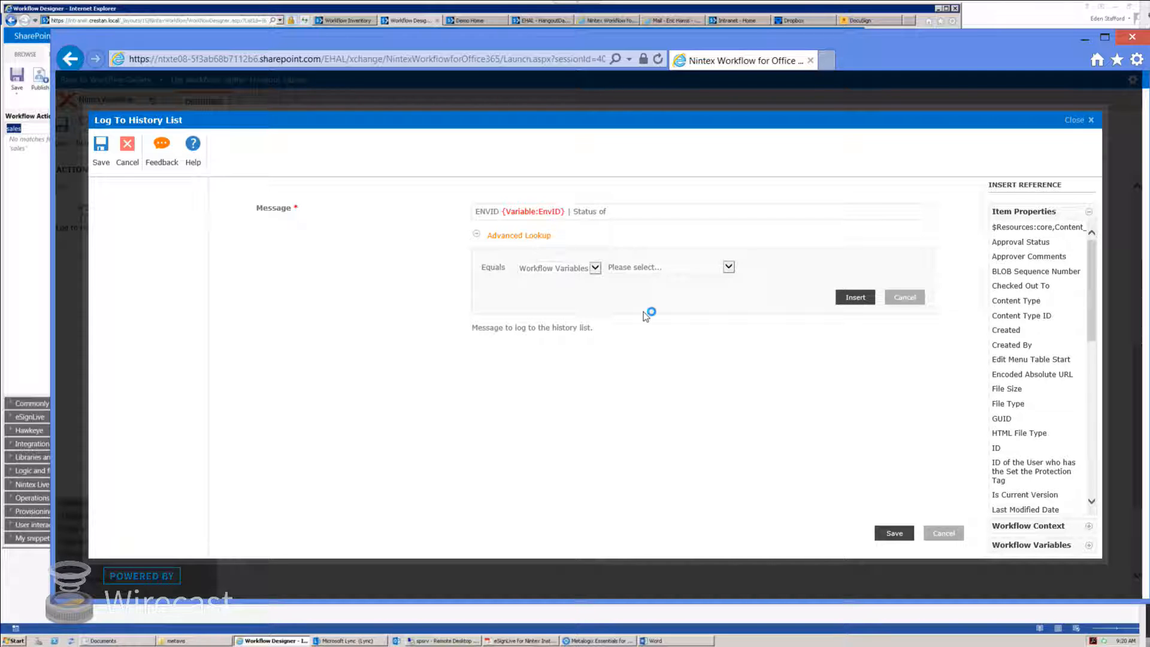
pyautogui.click(666, 266)
pyautogui.click(652, 334)
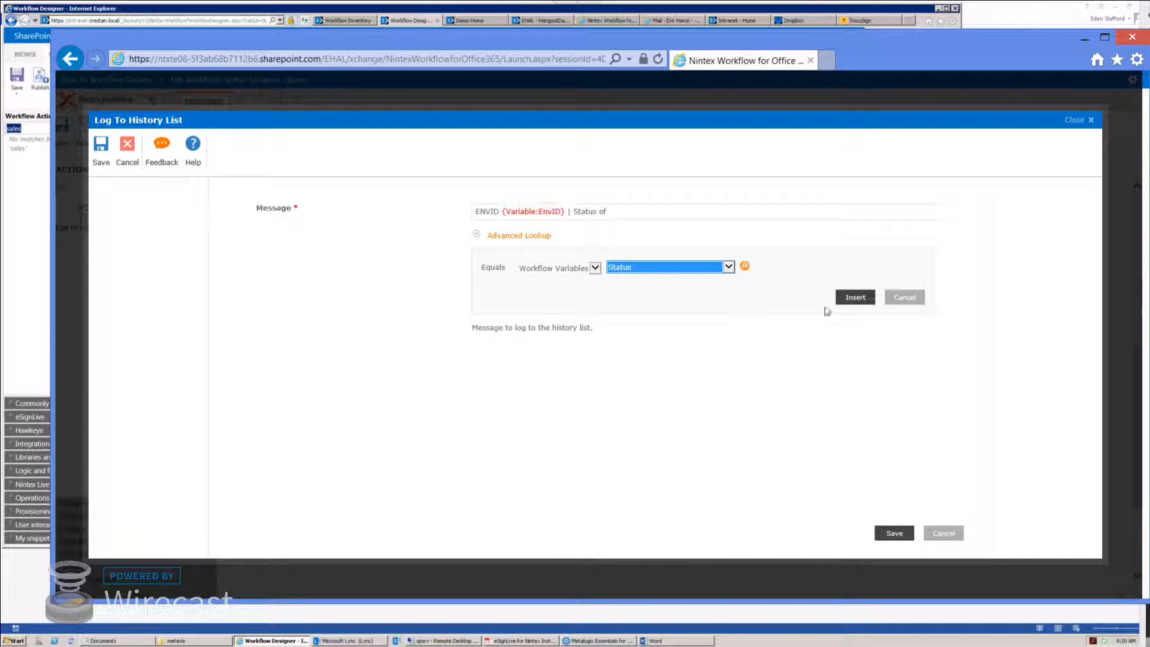
pyautogui.click(857, 298)
pyautogui.write('| Message |')
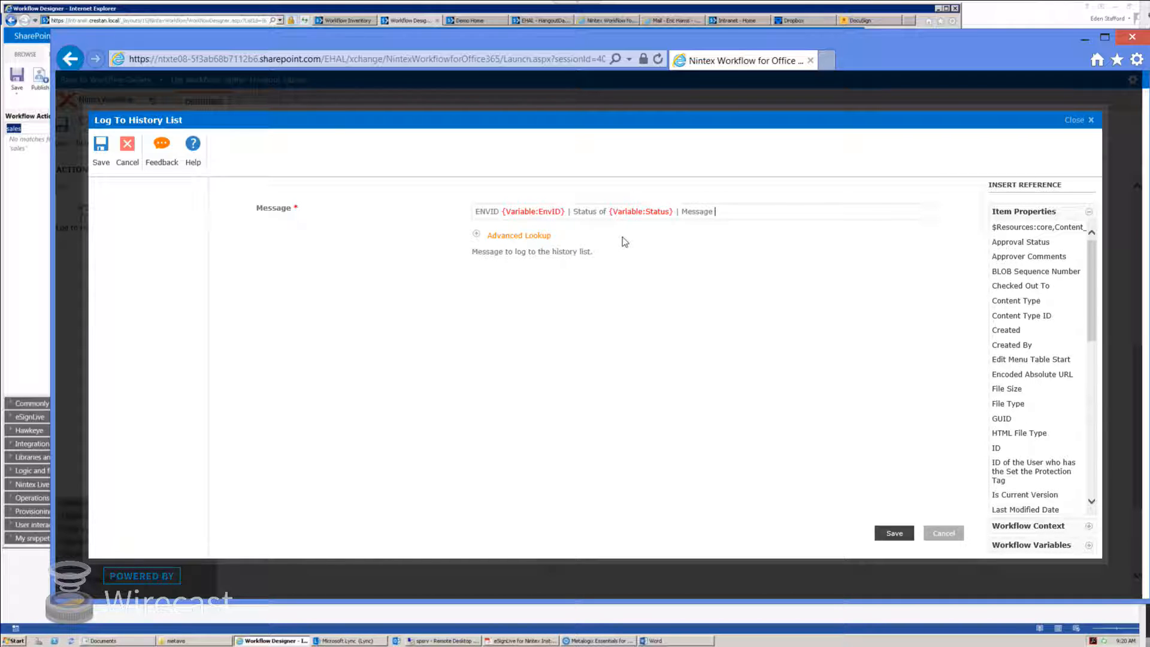
pyautogui.click(528, 239)
pyautogui.click(662, 267)
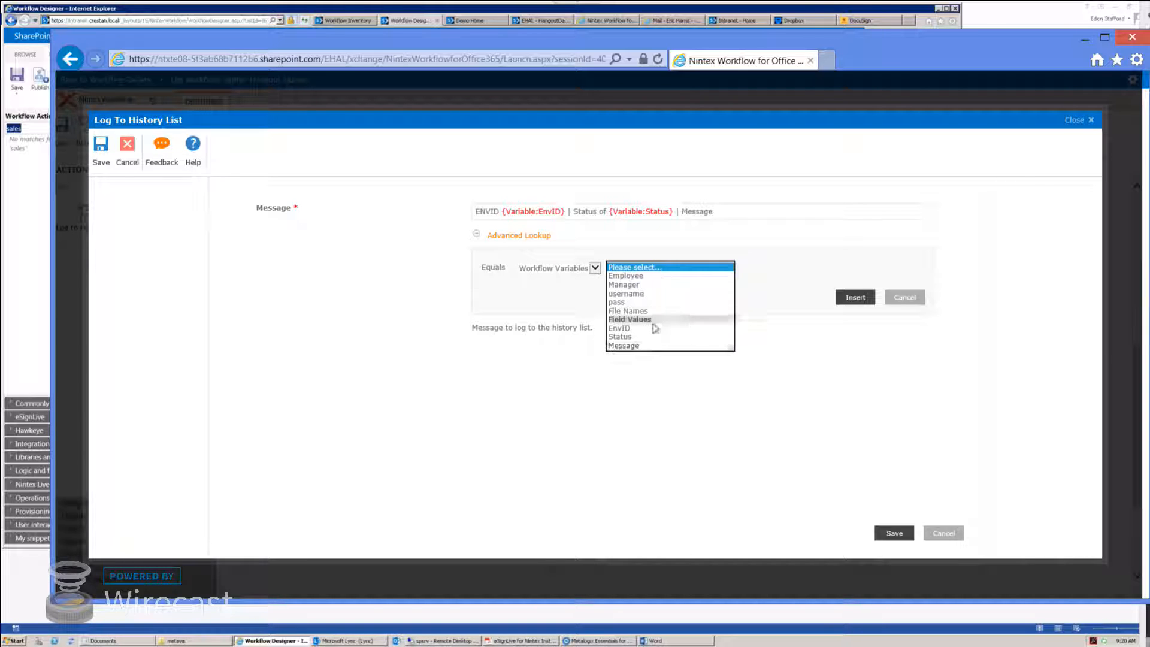
pyautogui.click(655, 353)
pyautogui.click(855, 297)
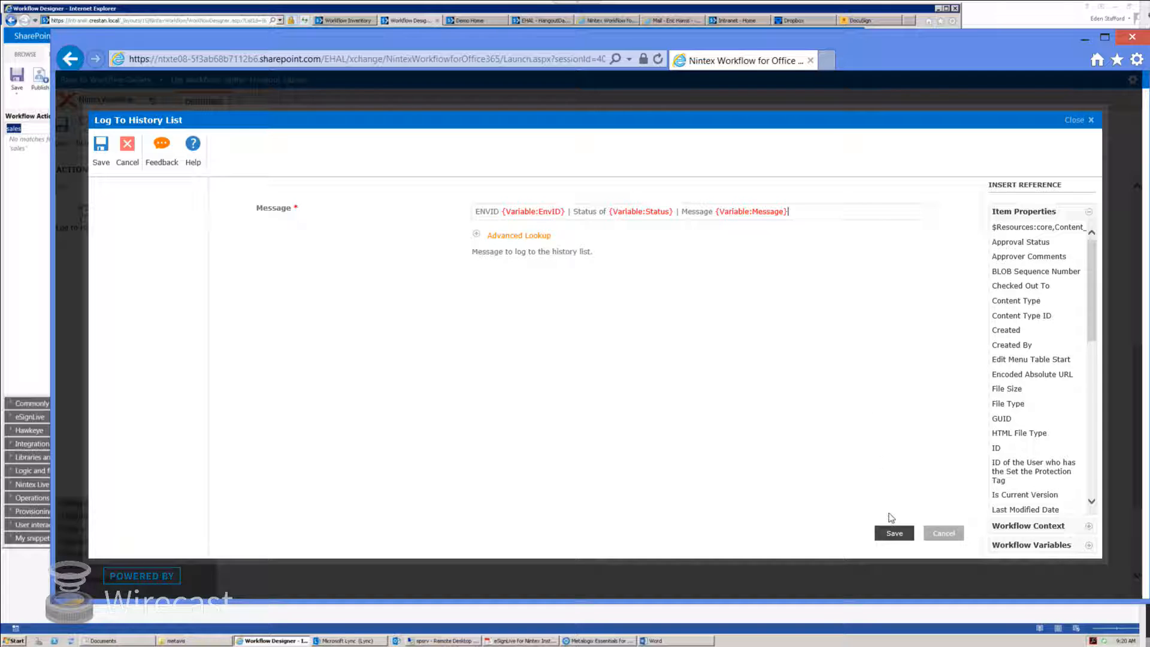
pyautogui.click(895, 535)
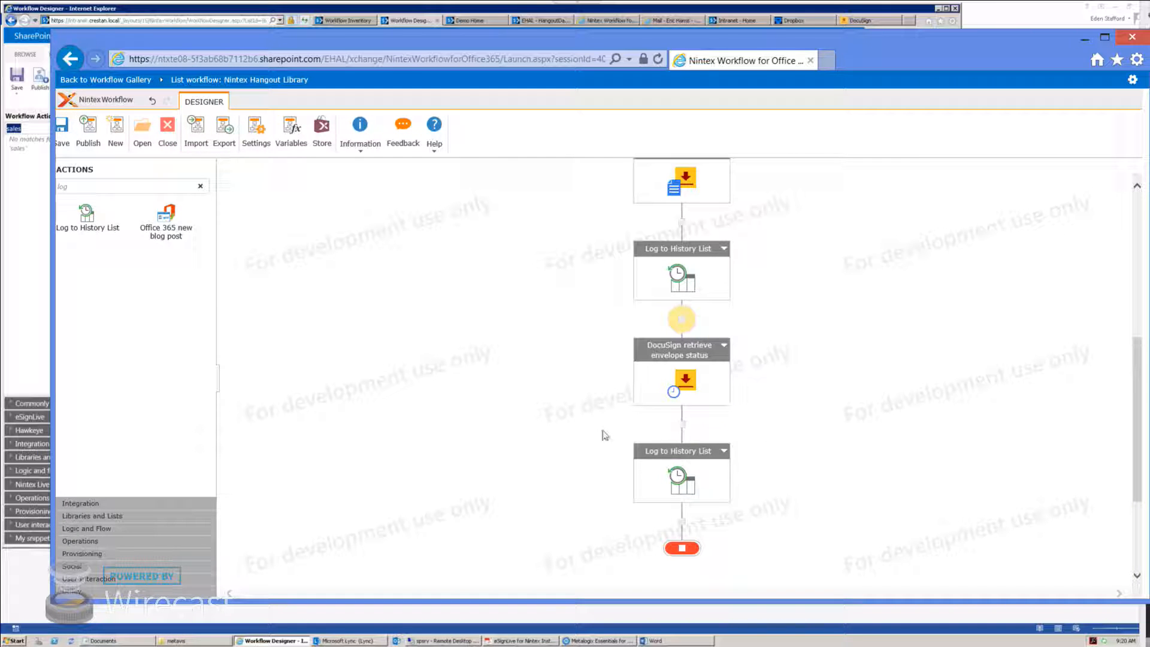
pyautogui.scroll(-4, 591, 444)
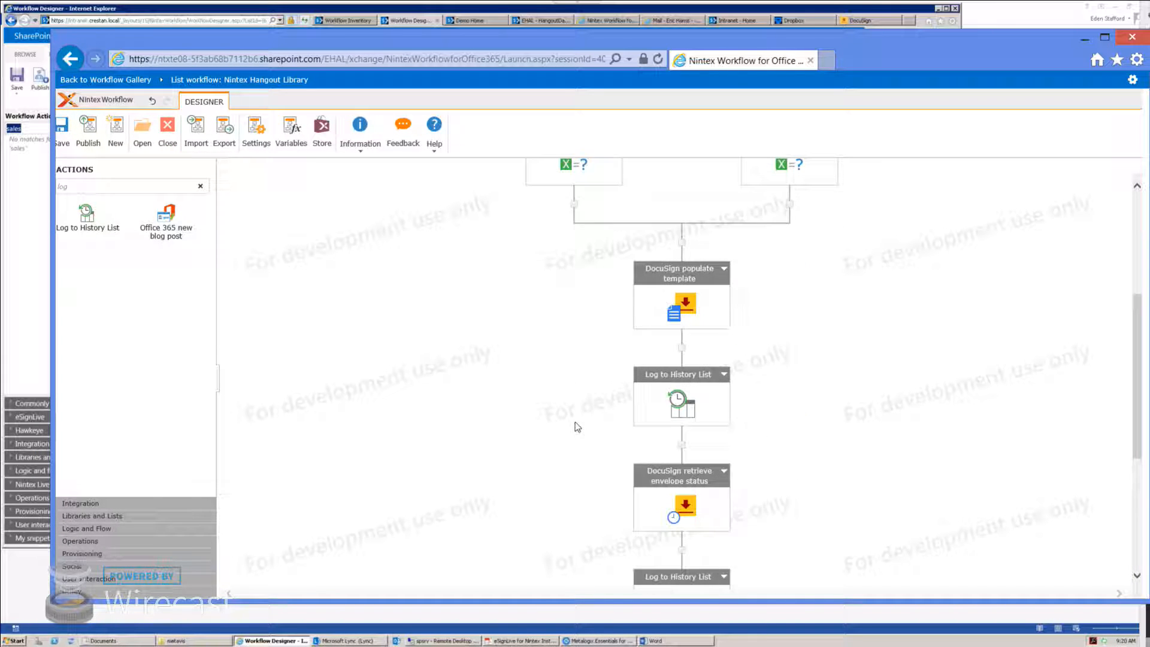
pyautogui.scroll(-2, 574, 426)
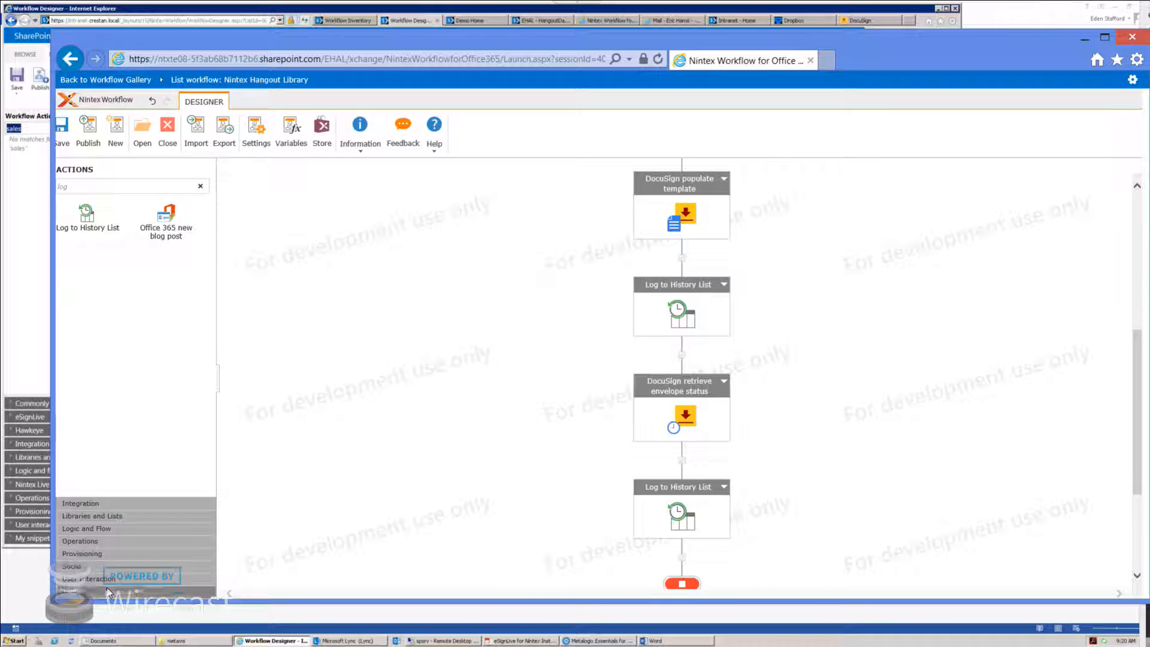